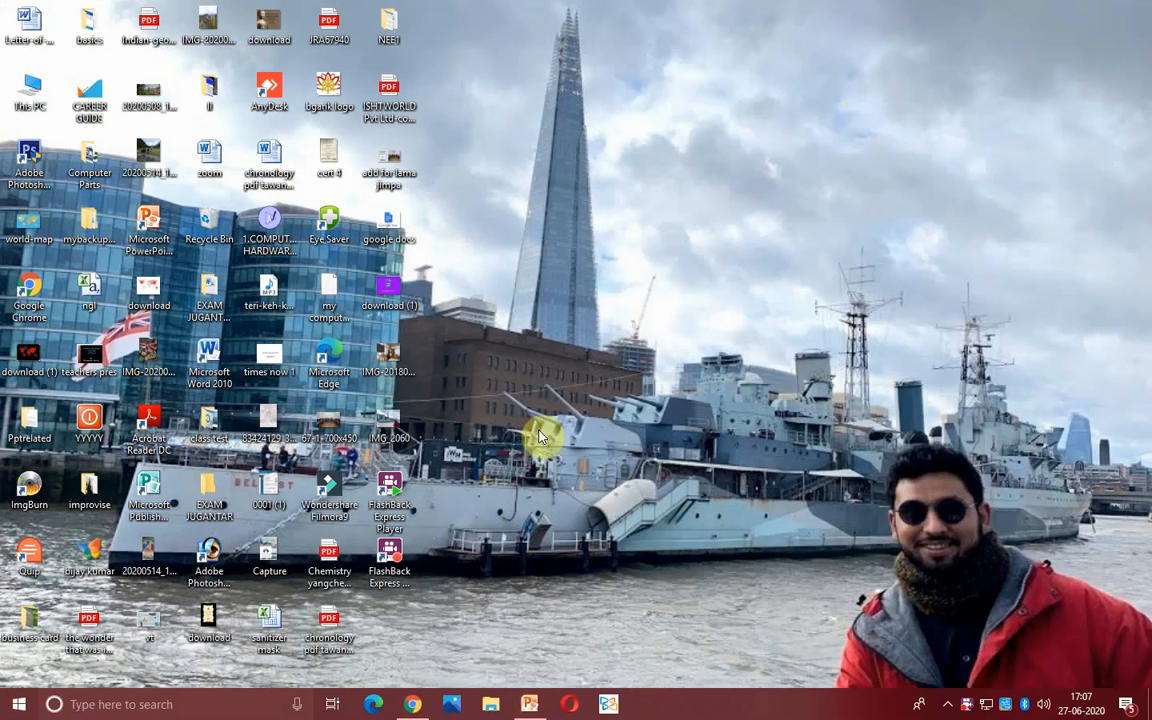
- Launch Google Chrome maximized and go to the Gmail inbox
double_click(37, 313)
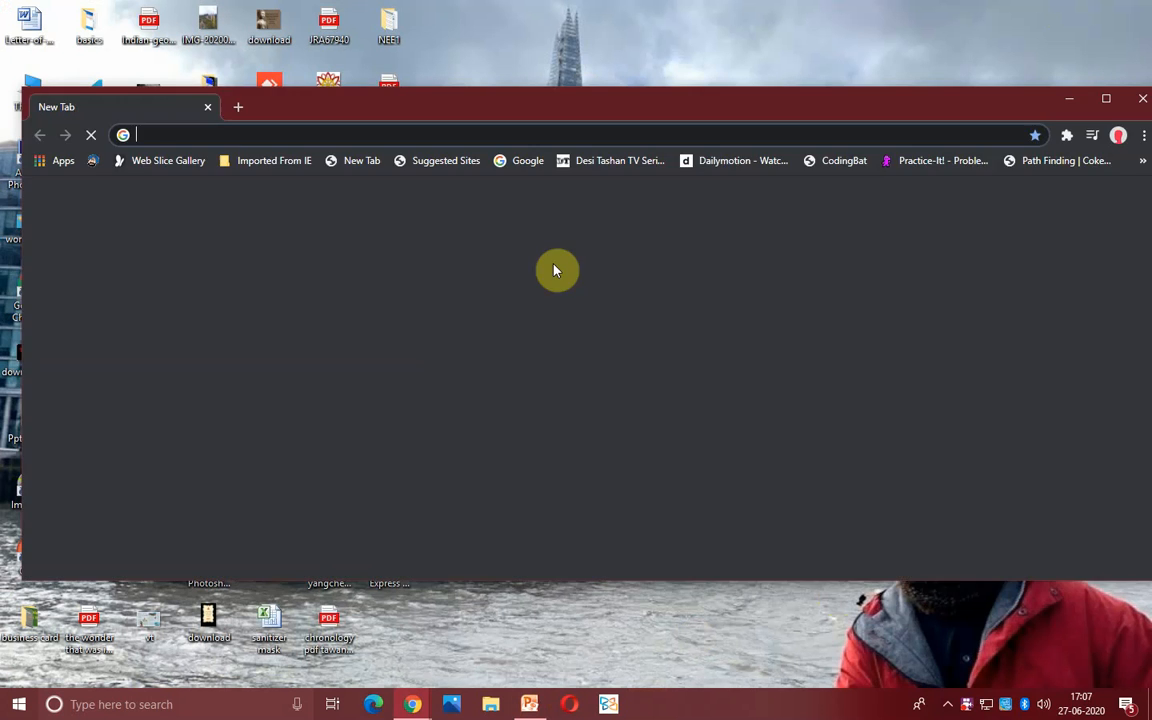
left_click(1108, 97)
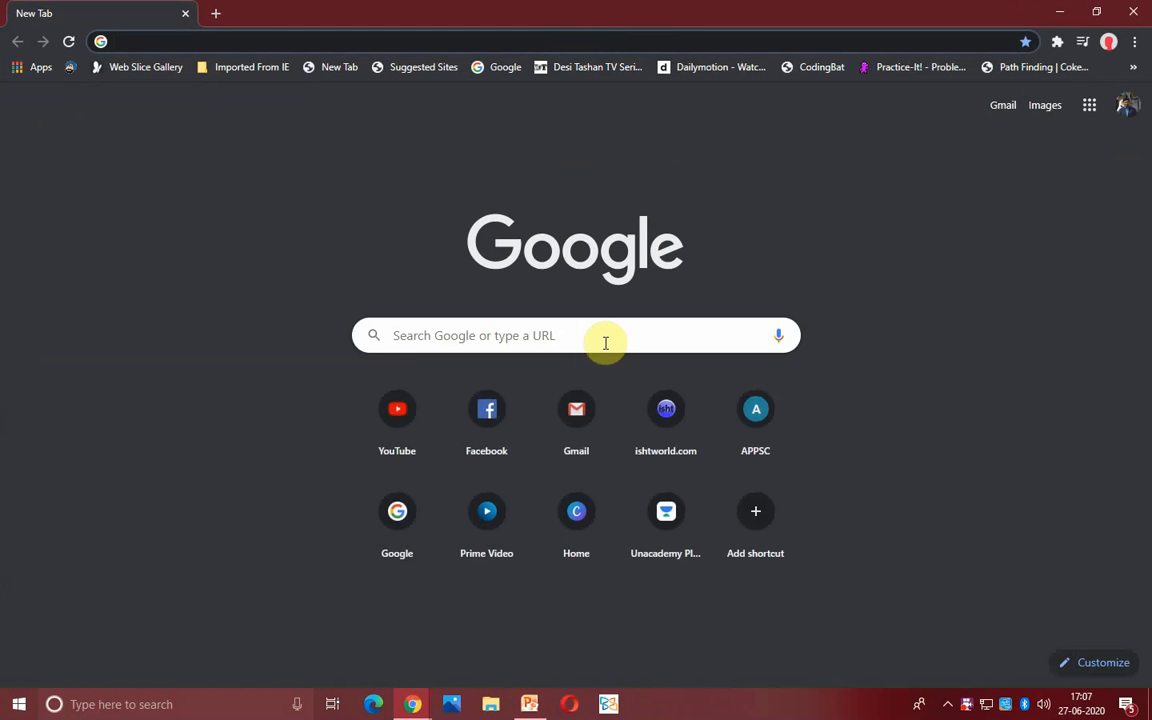
left_click(566, 427)
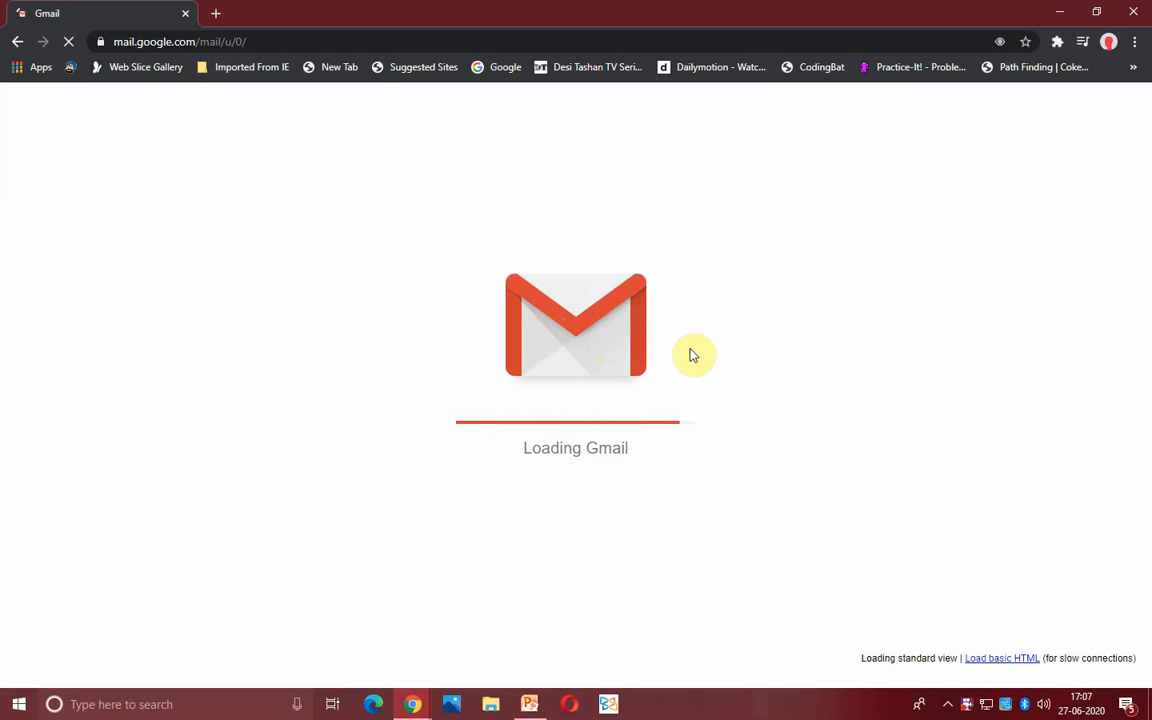
- Open Google Drive in a new tab from the Google apps grid
right_click(967, 705)
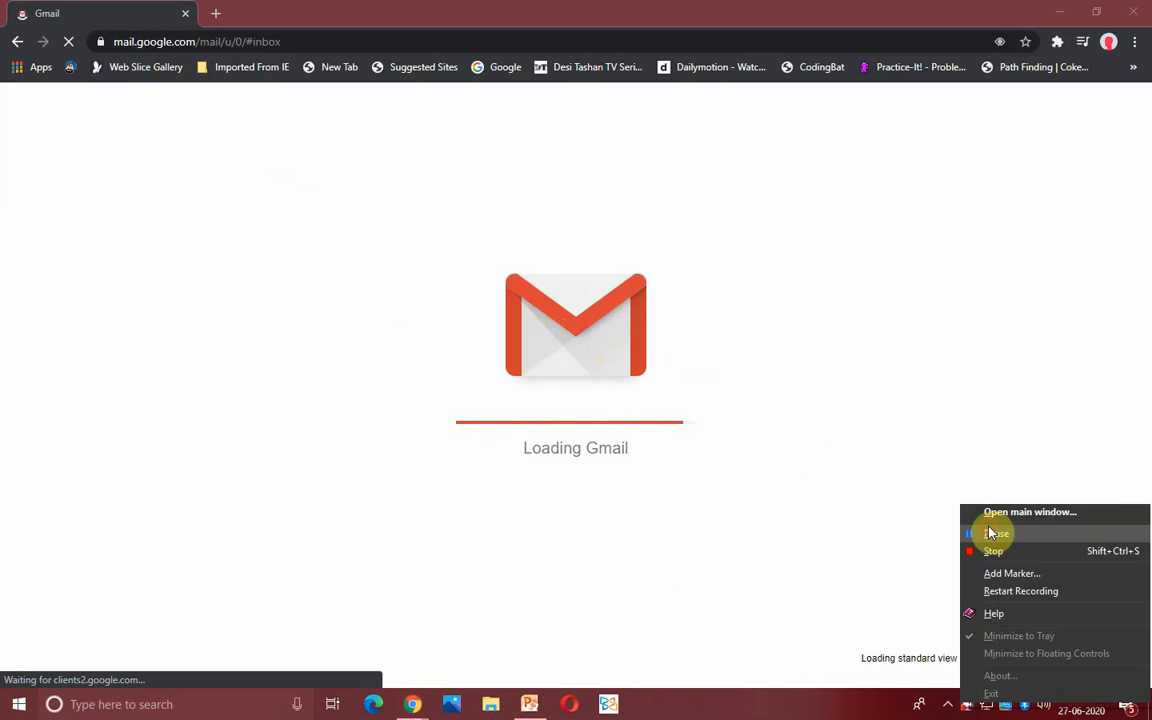
left_click(987, 532)
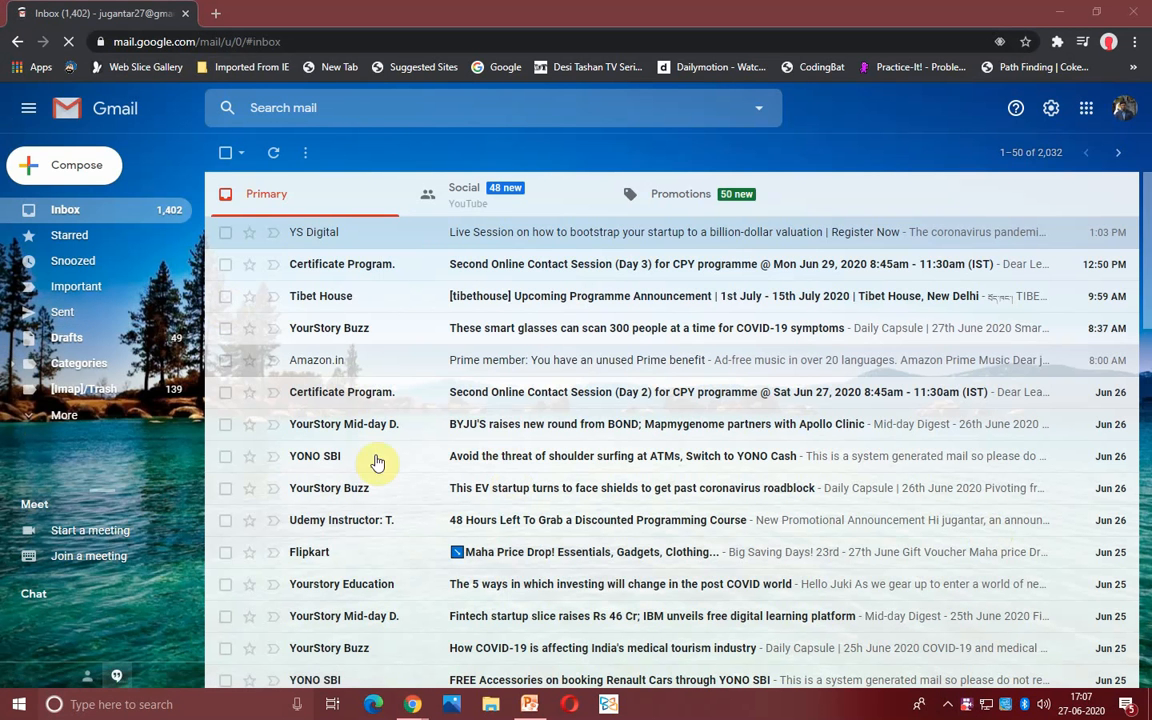
left_click(1088, 112)
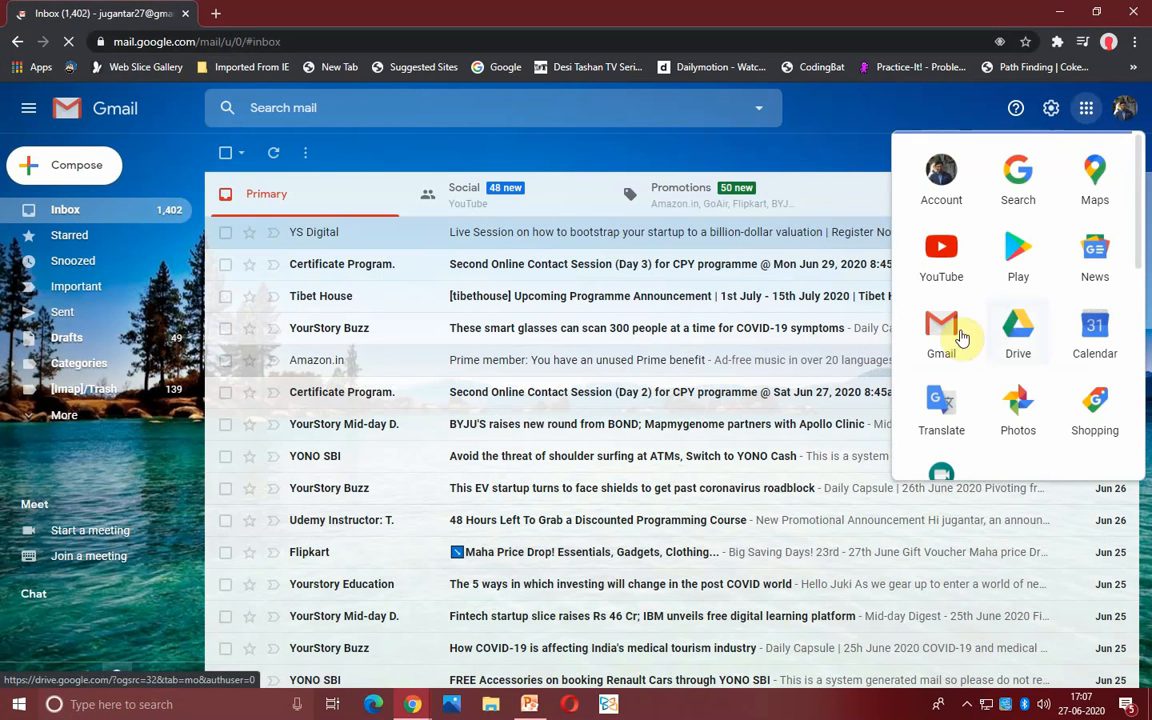
left_click(1020, 338)
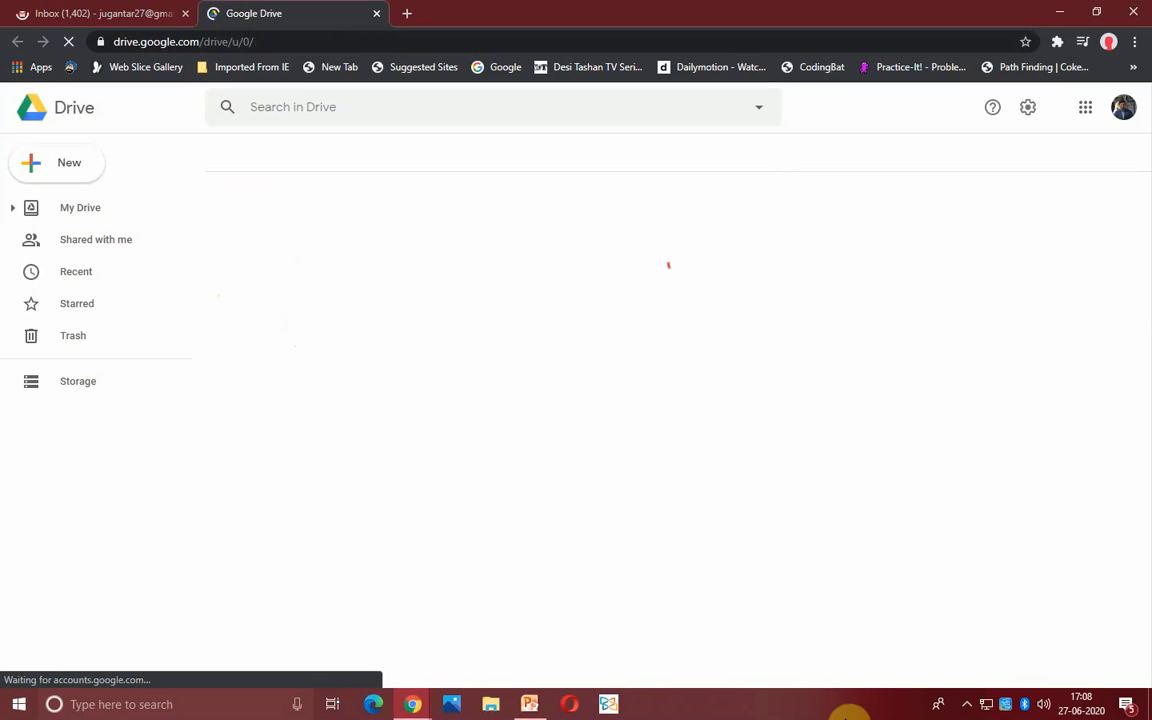
- Create an 'Untitled form' blank Google Form via New > More > Google Forms
left_click(968, 705)
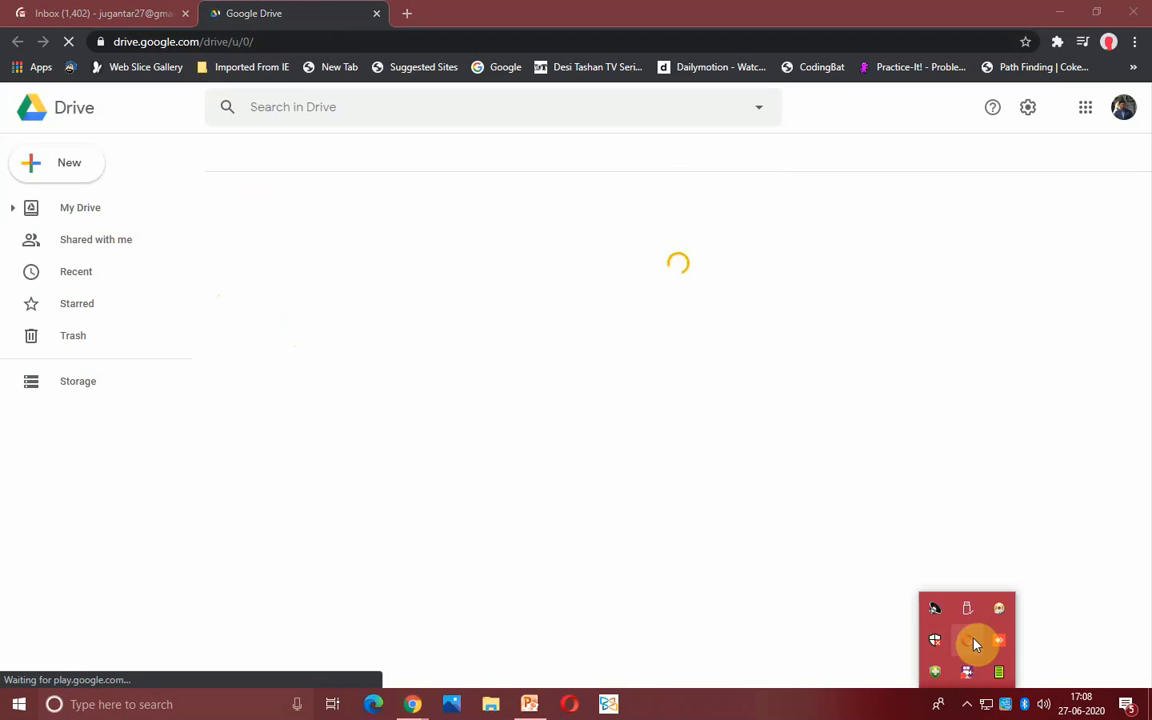
right_click(965, 672)
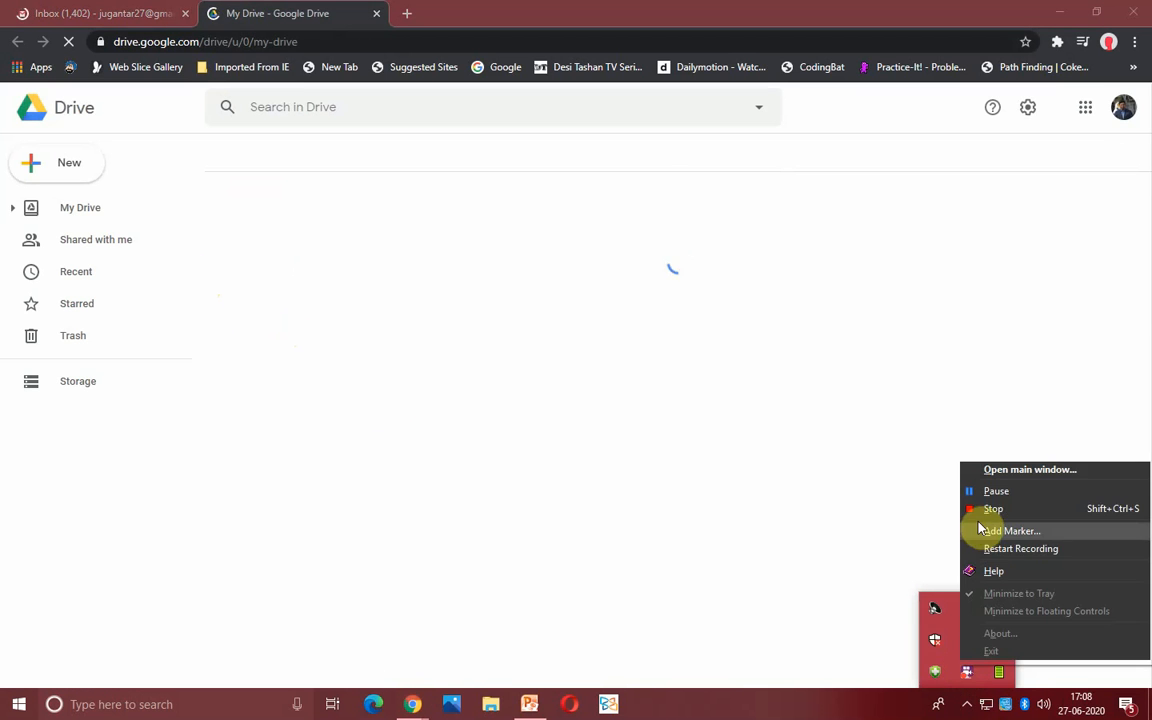
left_click(893, 440)
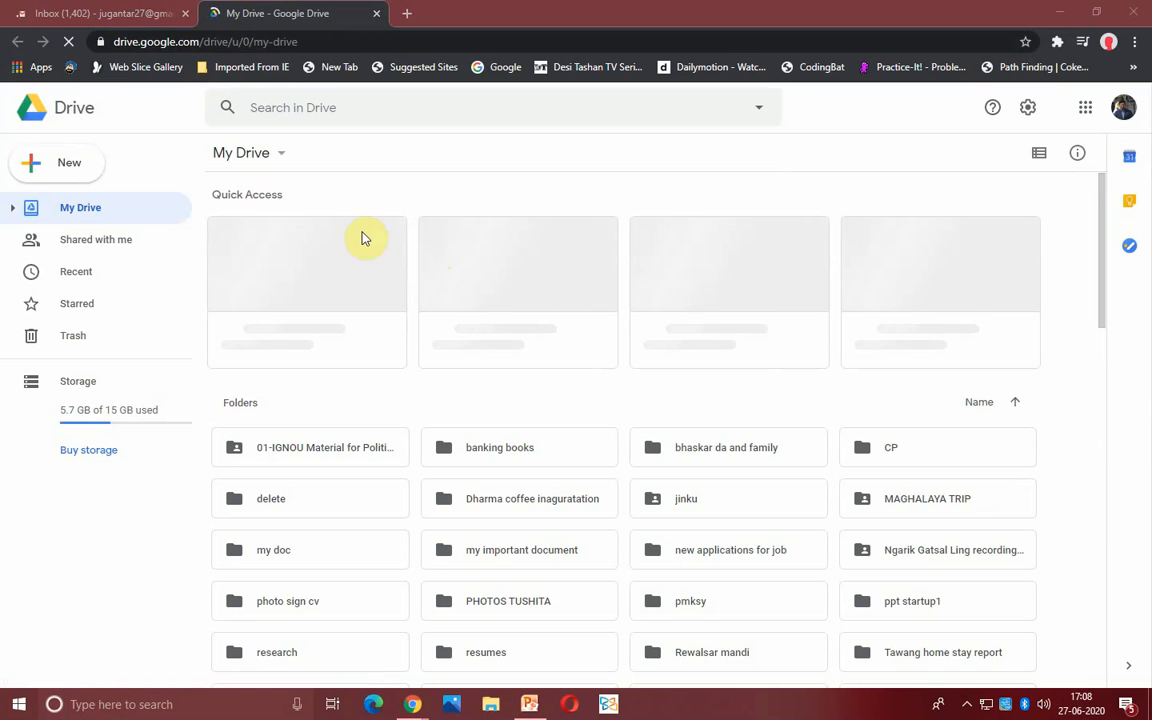
left_click(84, 172)
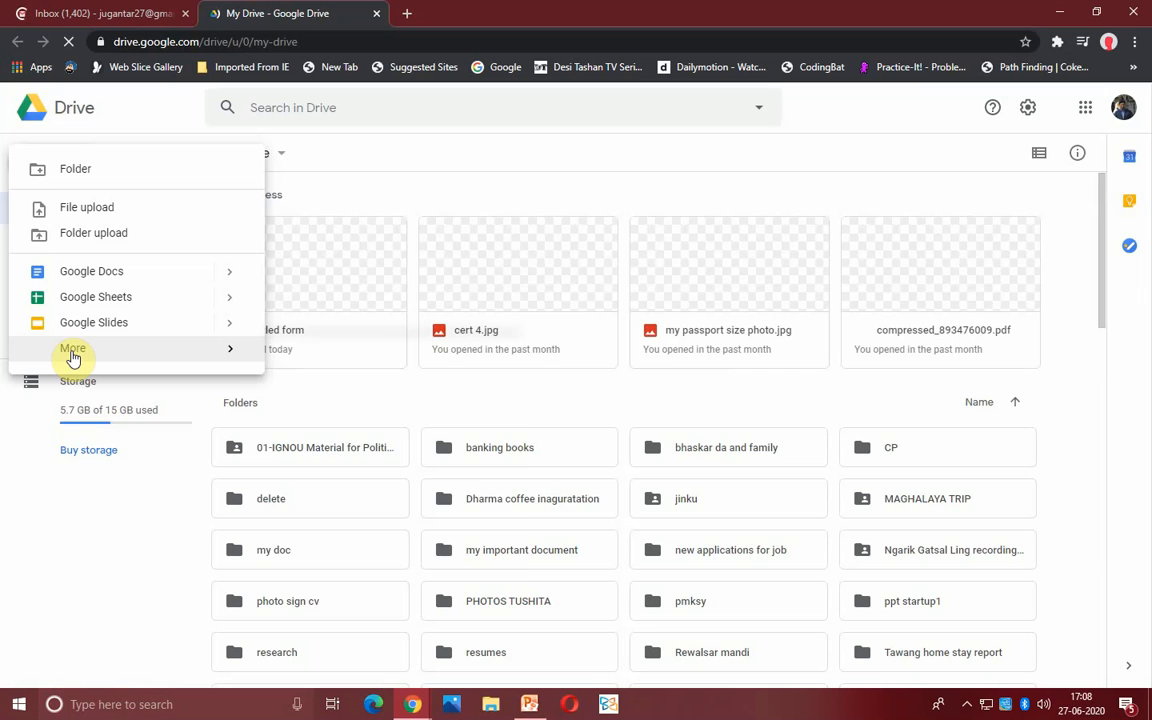
mouse_move(73, 355)
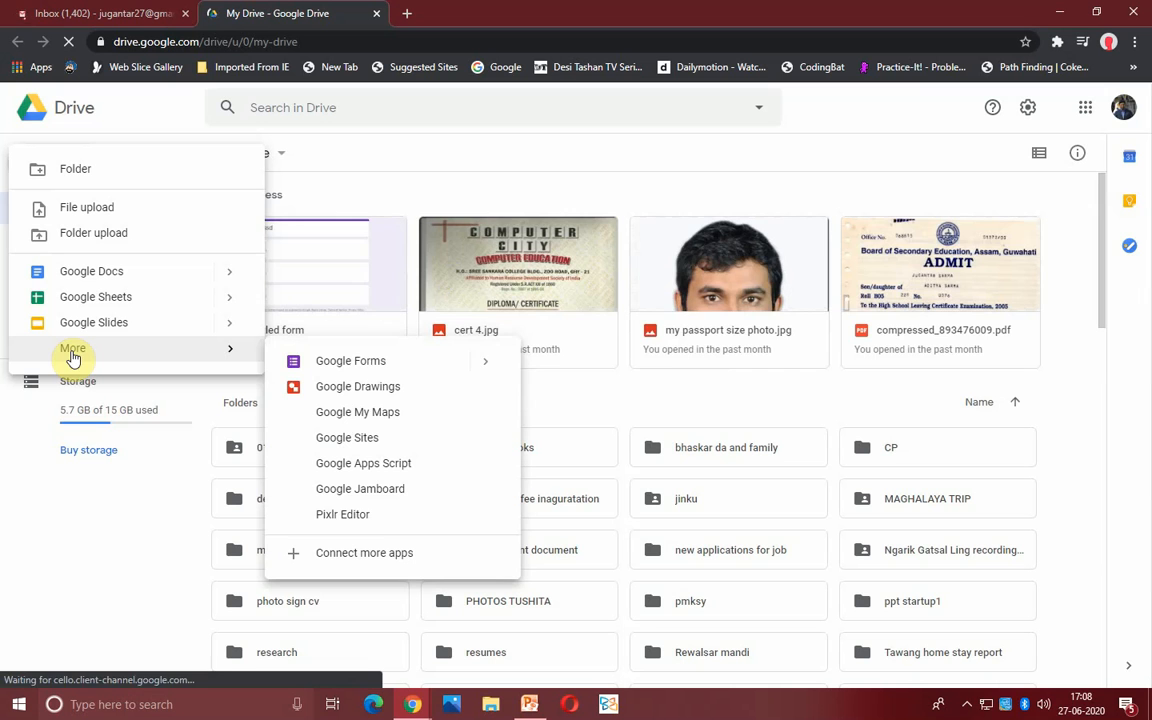
left_click(366, 372)
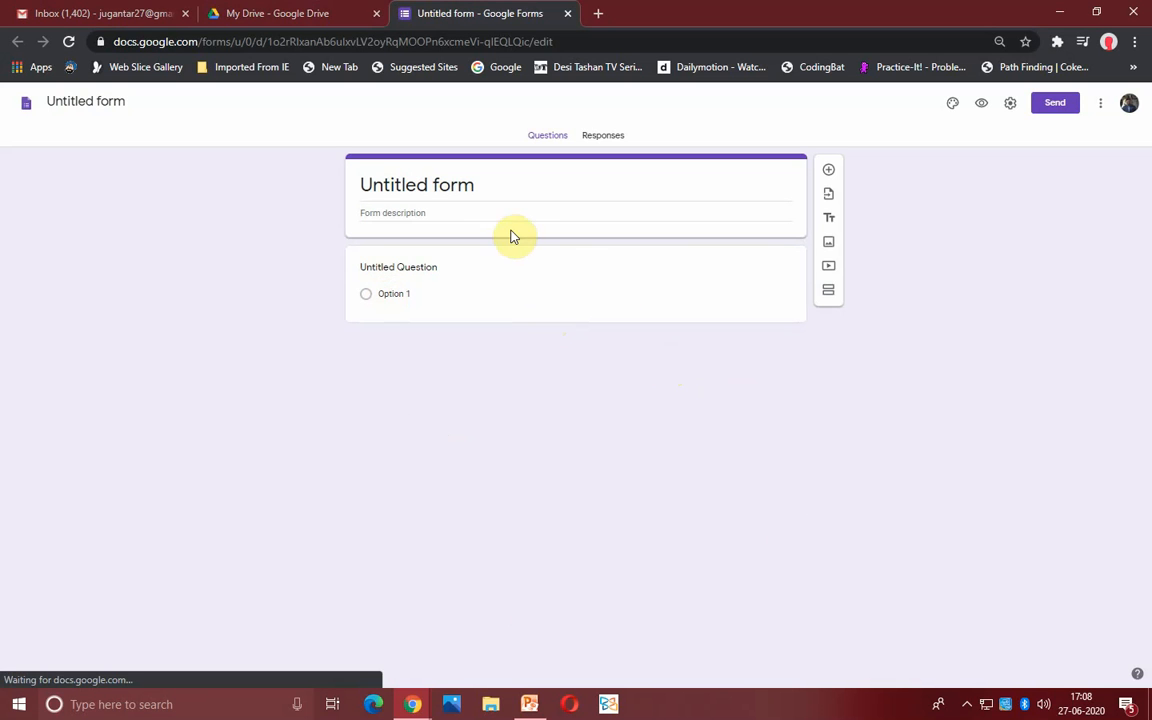
- Title the form 'Yangchen Computer Center Survey Form'
left_click(479, 184)
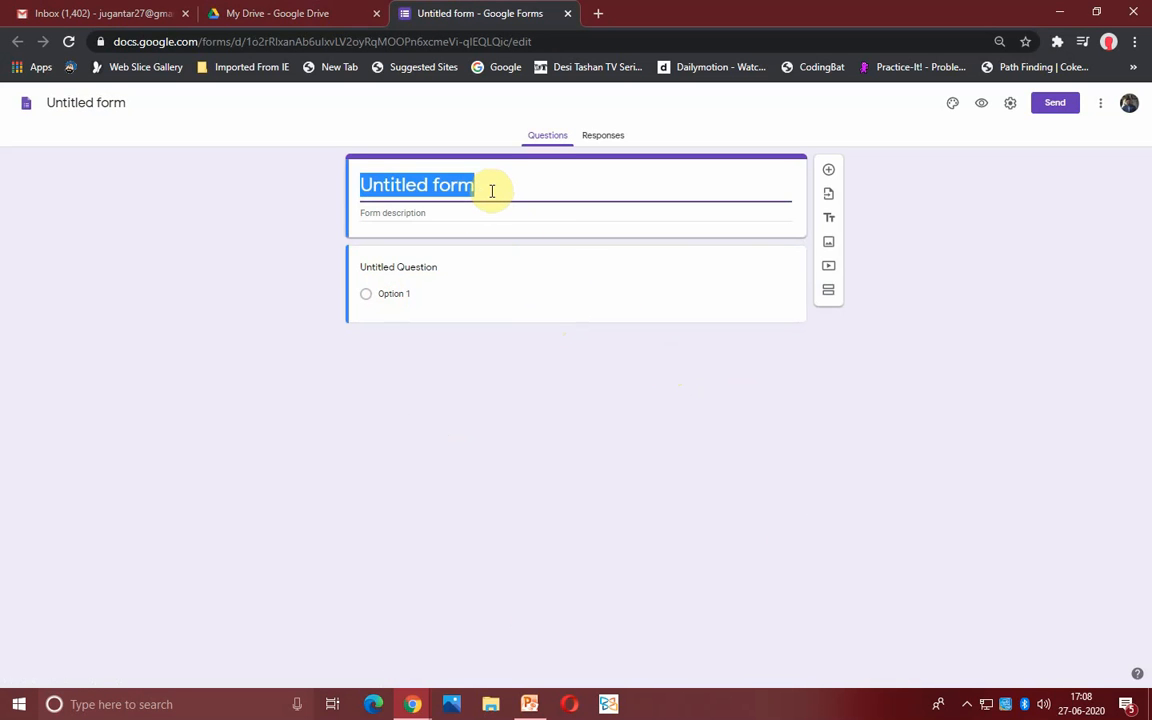
type("YA")
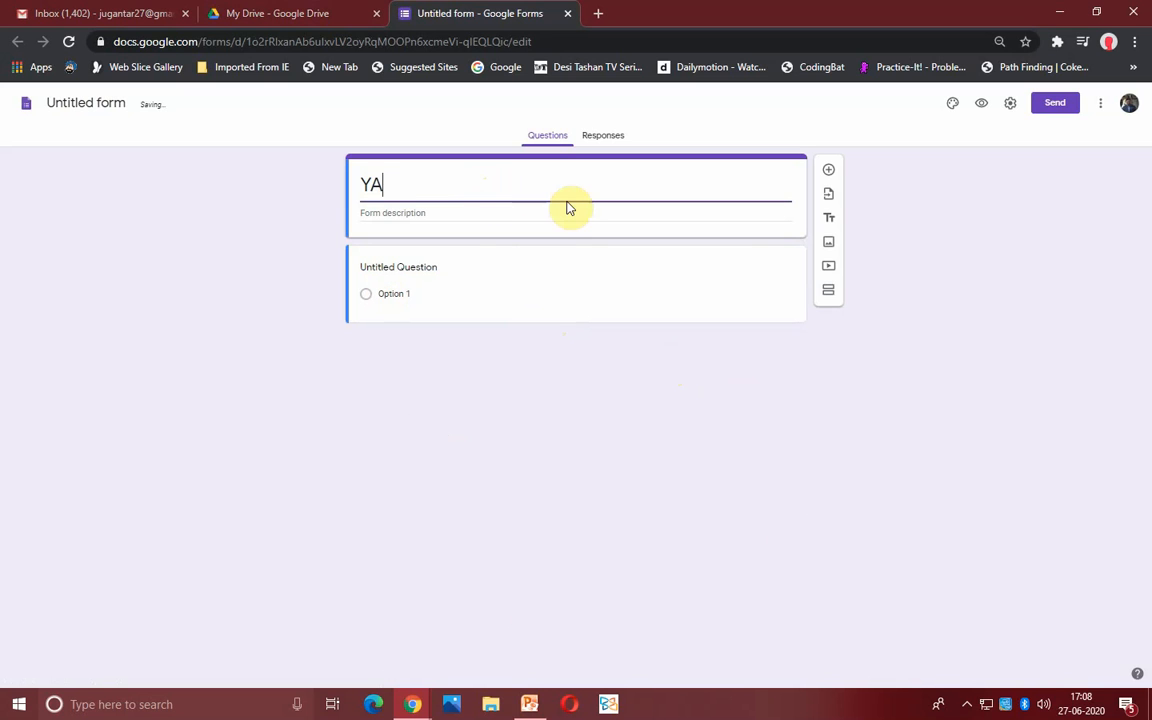
key("BackSpace")
type("angch")
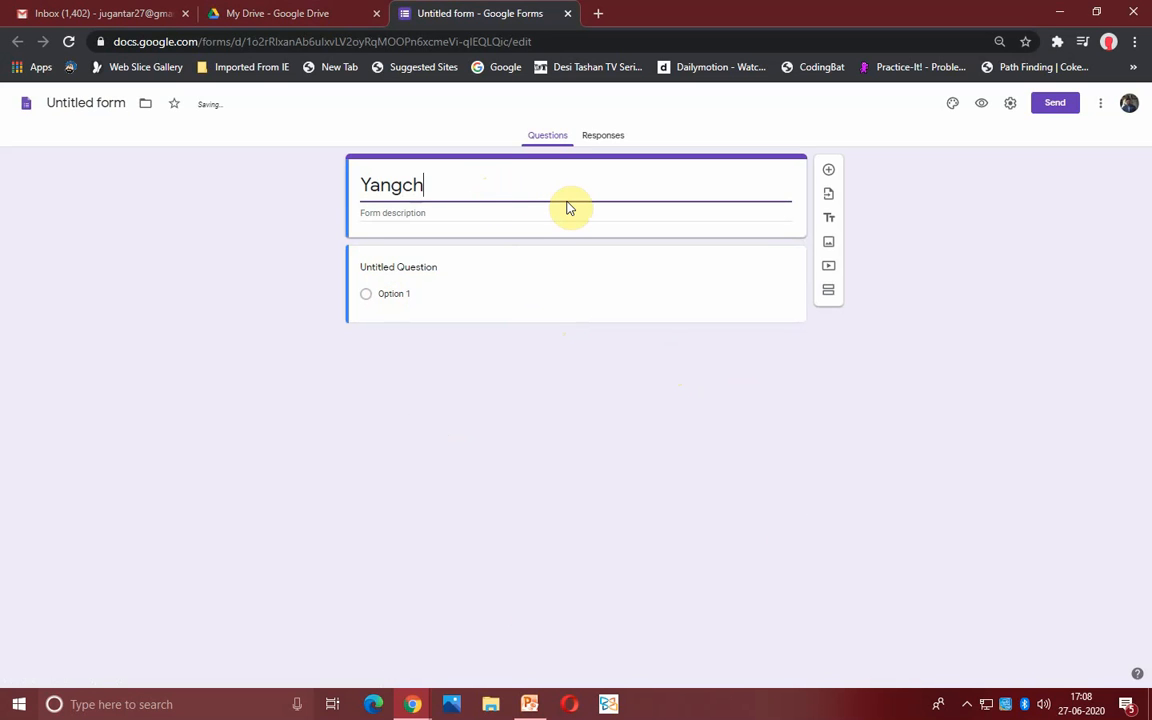
type("en Comp")
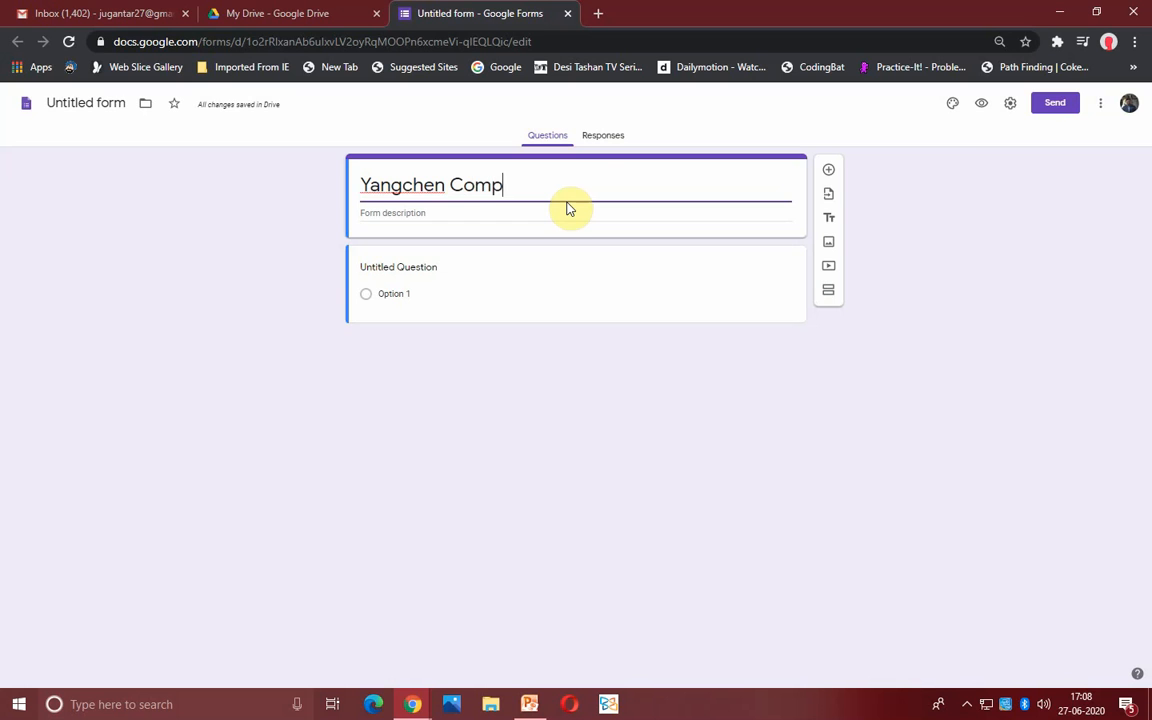
type("uter")
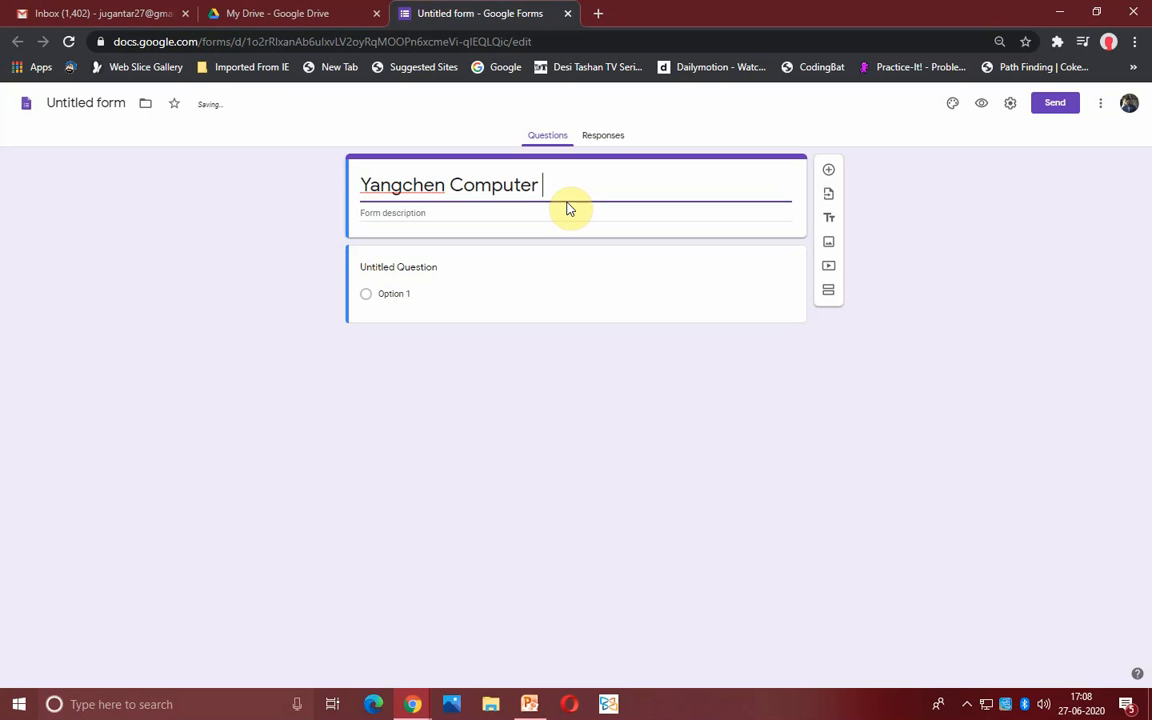
type(" Center Survey")
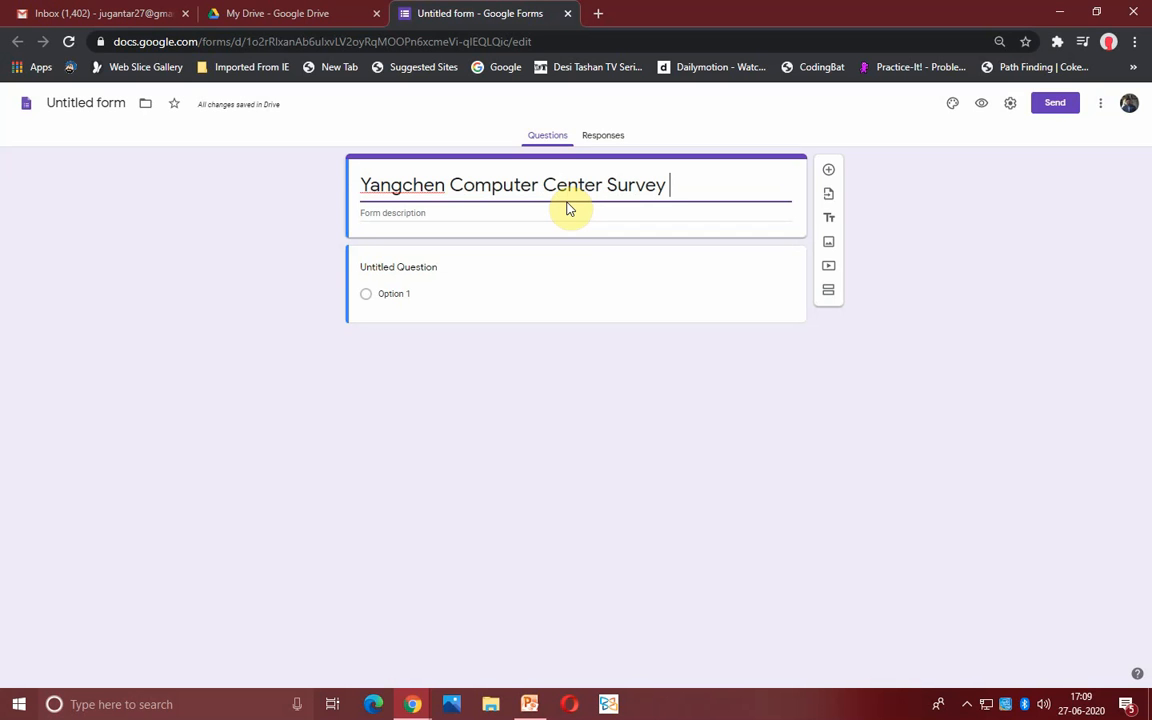
type(" Form")
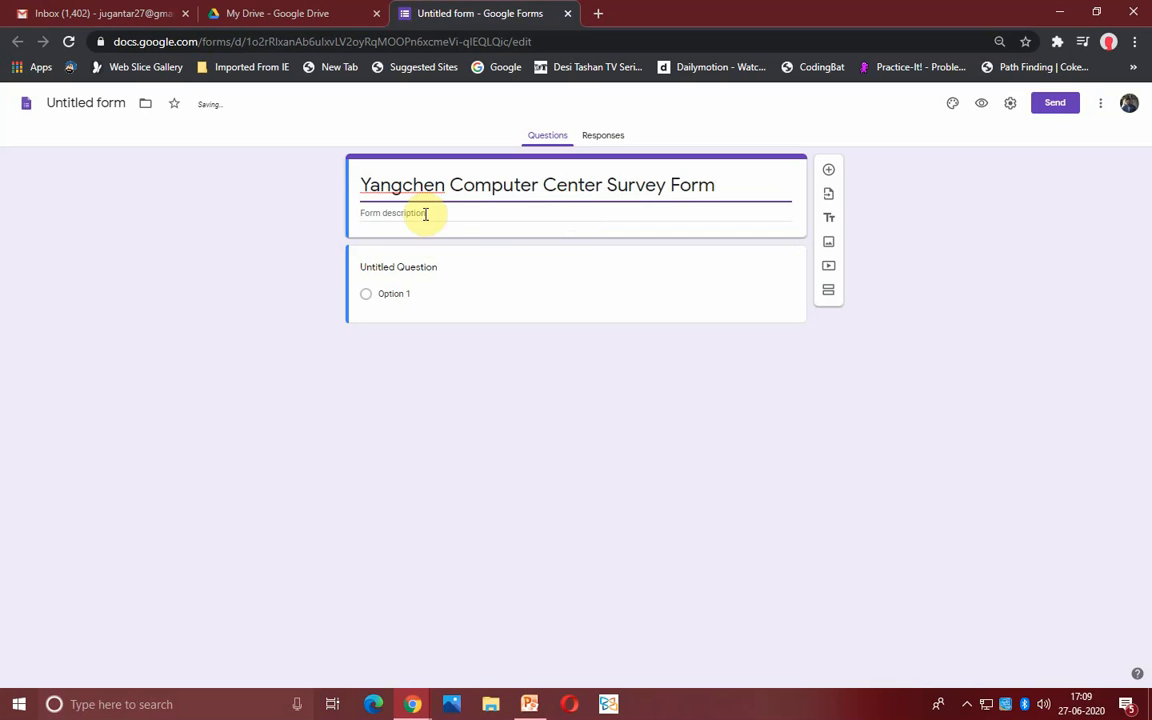
- Add the form description 'An Iso Certified Institution In Tawang'
left_click(427, 212)
type("A")
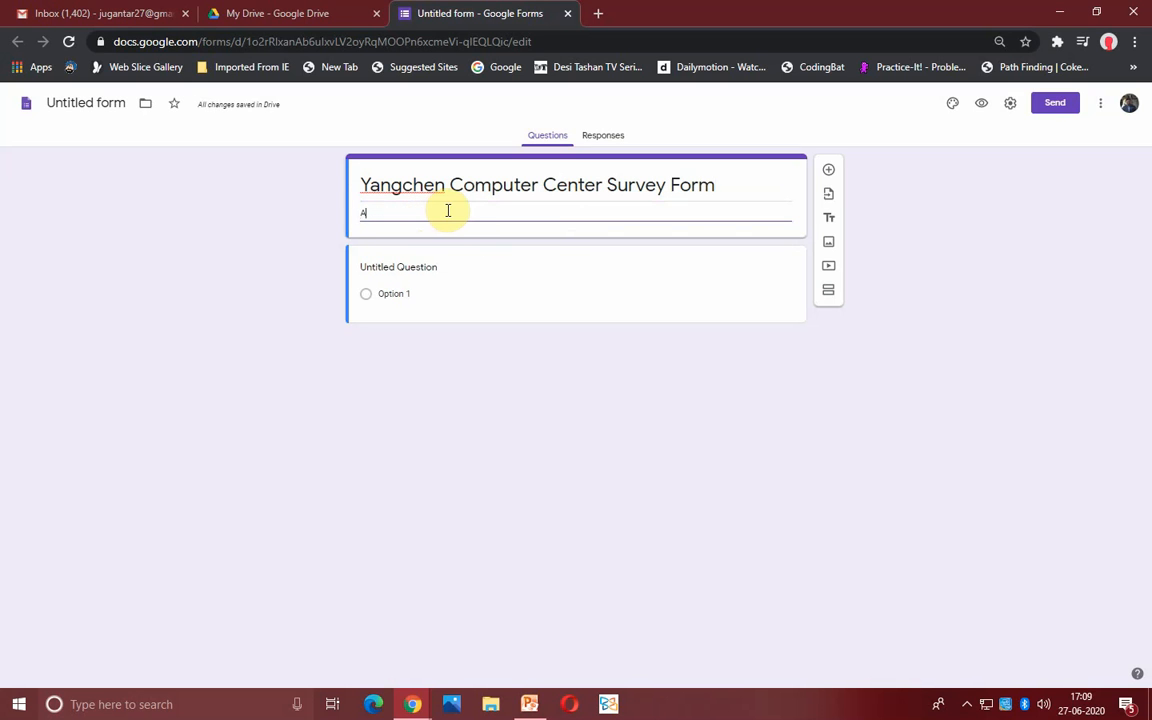
type("n Iso")
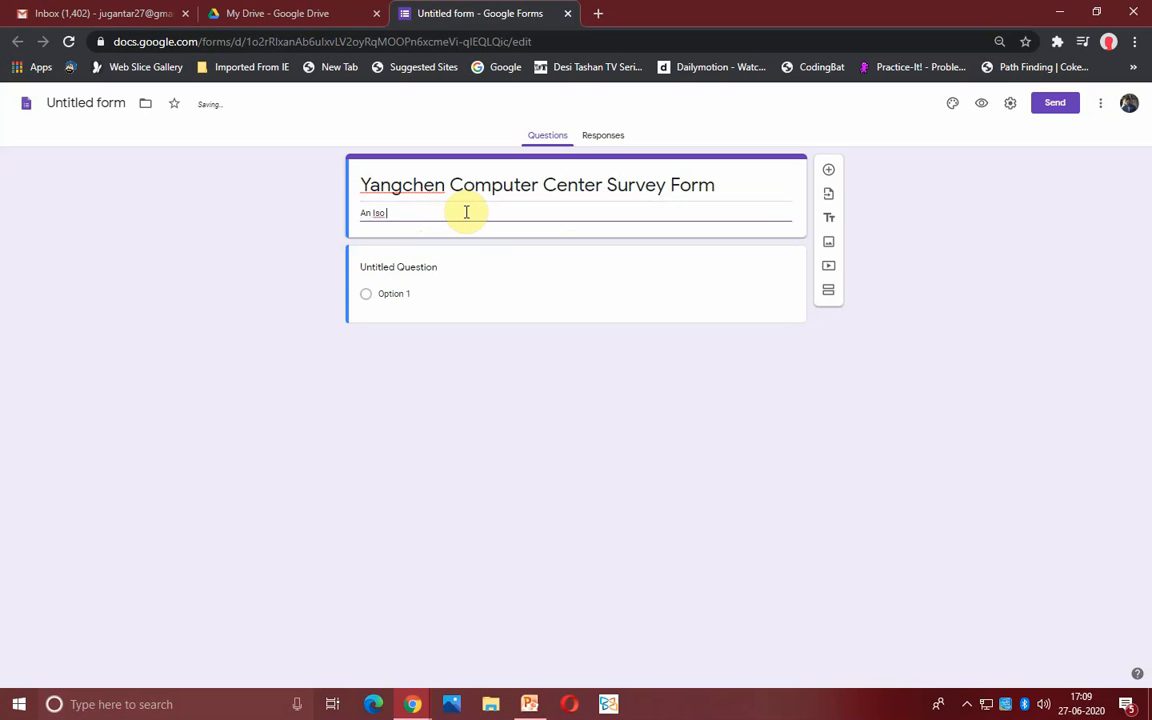
type(" Certified Institution In Tawang")
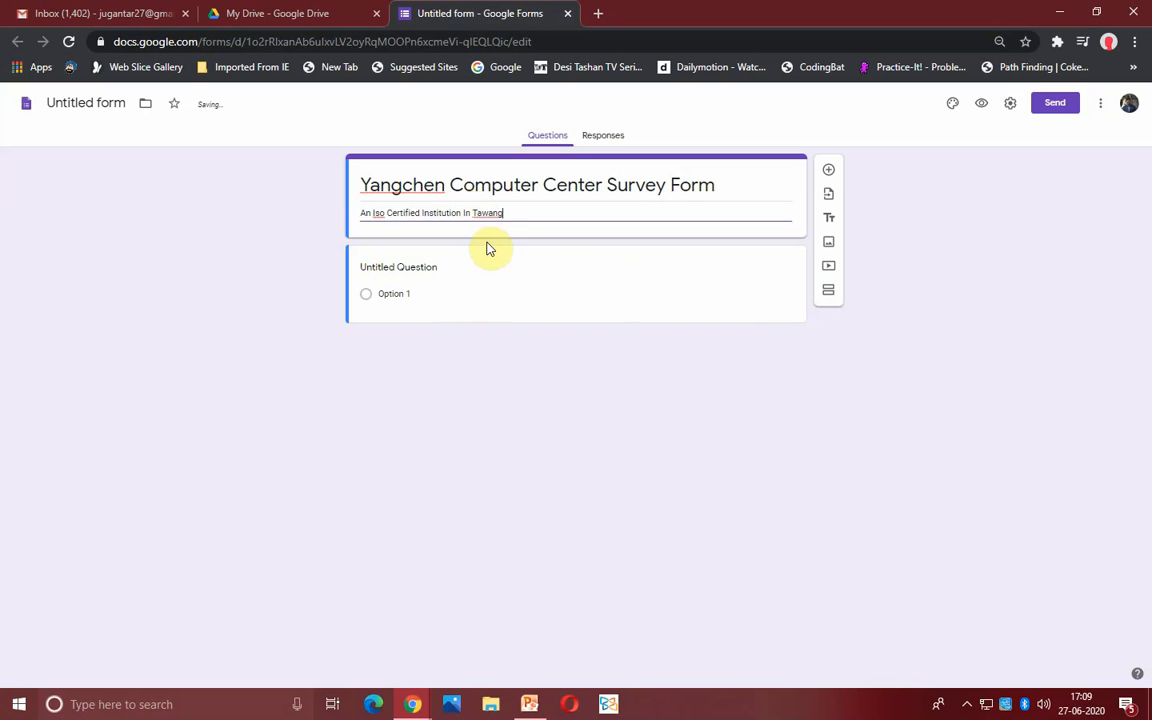
left_click(444, 266)
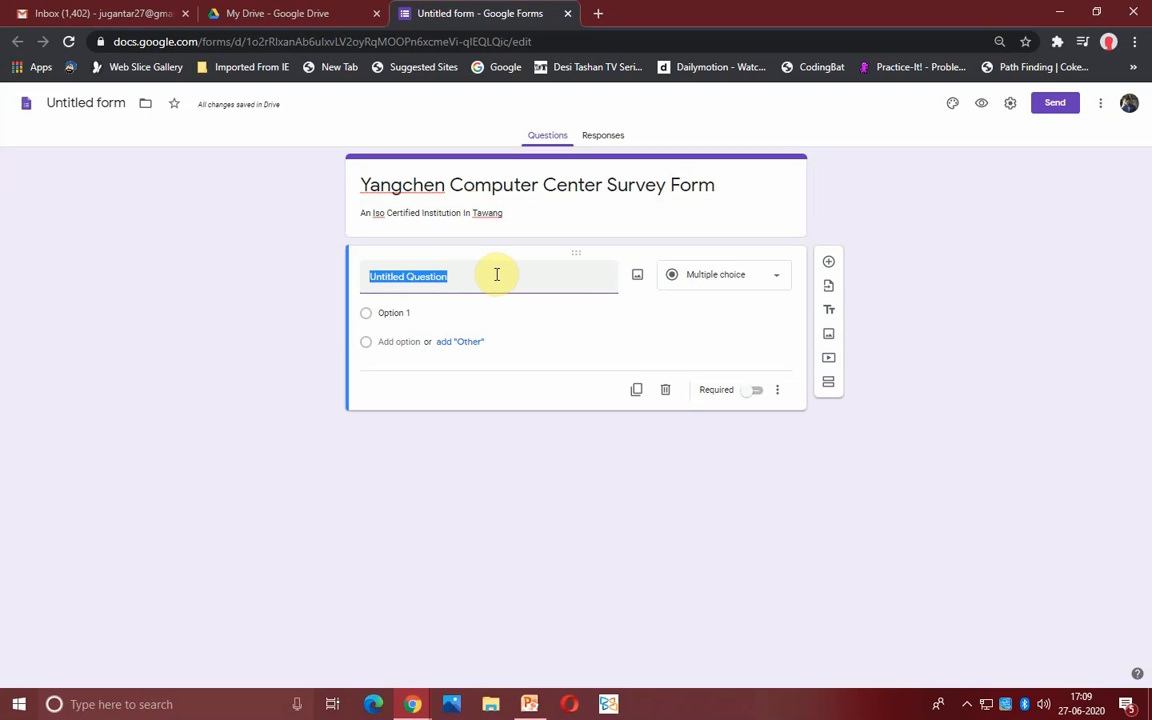
left_click(1011, 110)
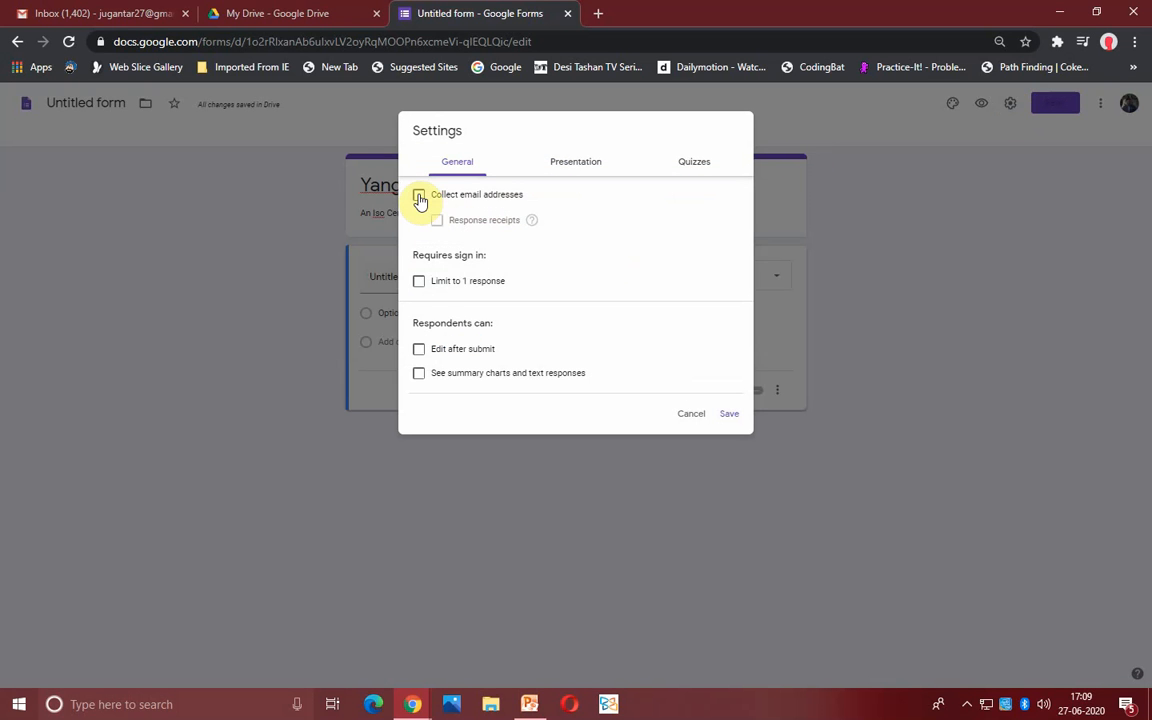
- Turn on Collect email addresses in the form settings and save
left_click(419, 196)
left_click(724, 412)
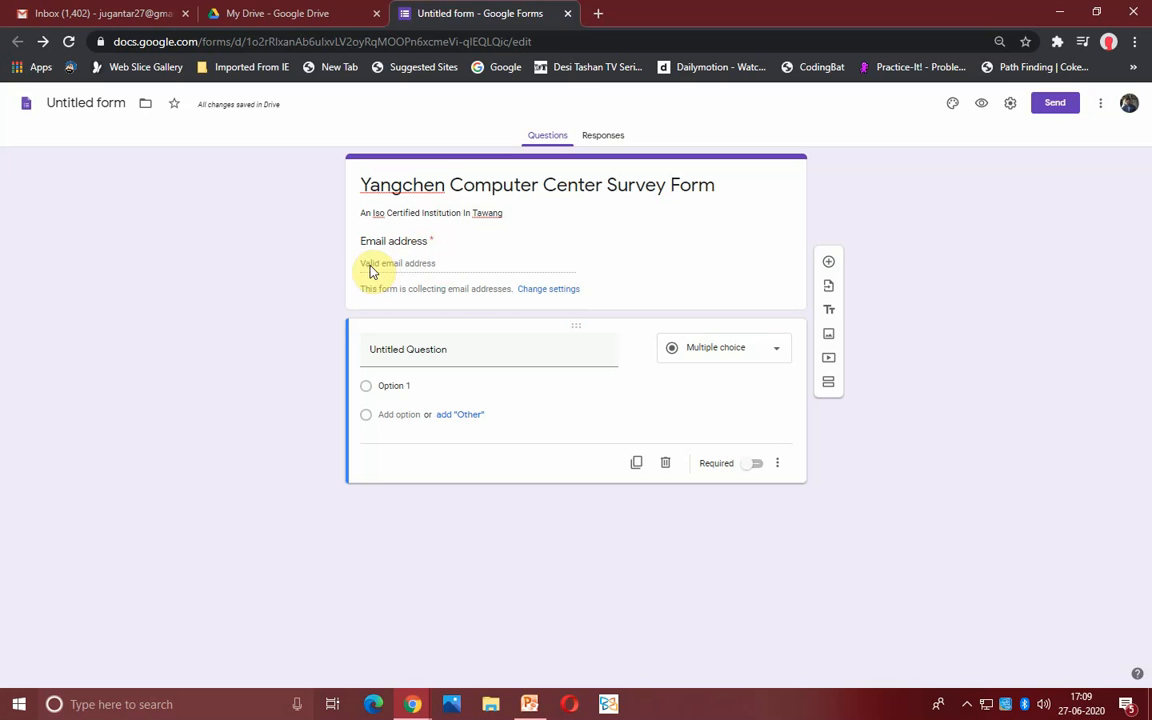
- Add short-answer questions First Name, Last name and Contact No, then a new blank question
left_click(385, 352)
type("F")
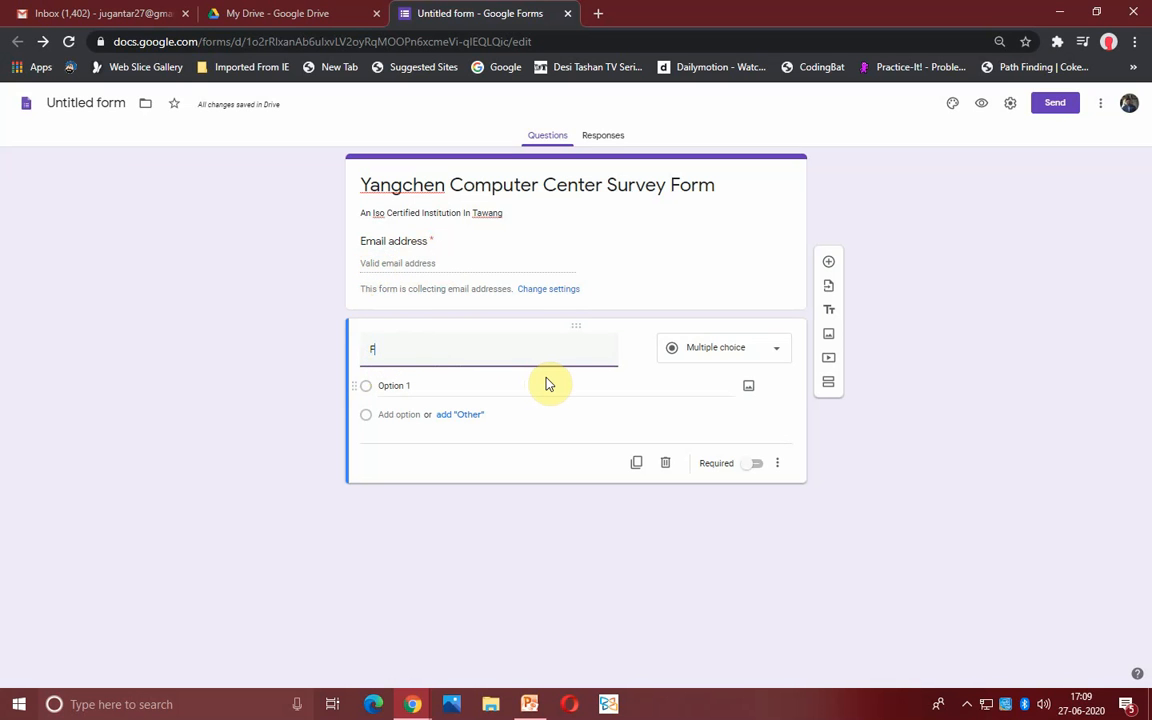
type("irst Name")
left_click(829, 265)
type("La")
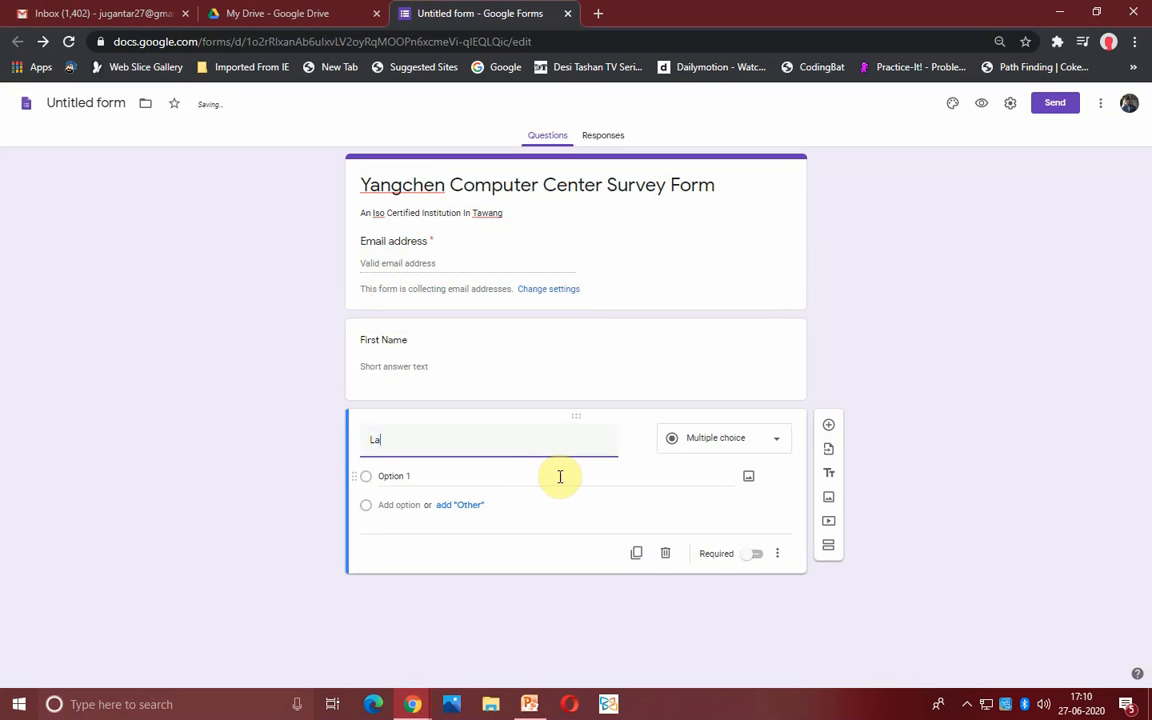
type("st")
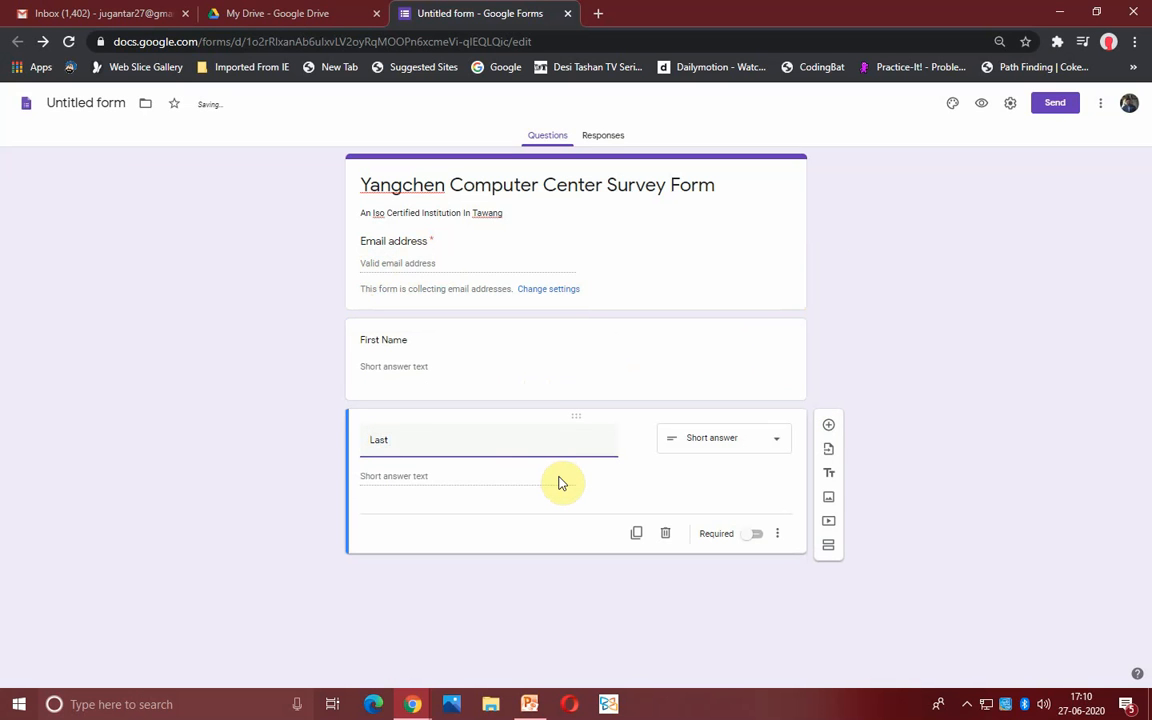
type(" name")
left_click(827, 426)
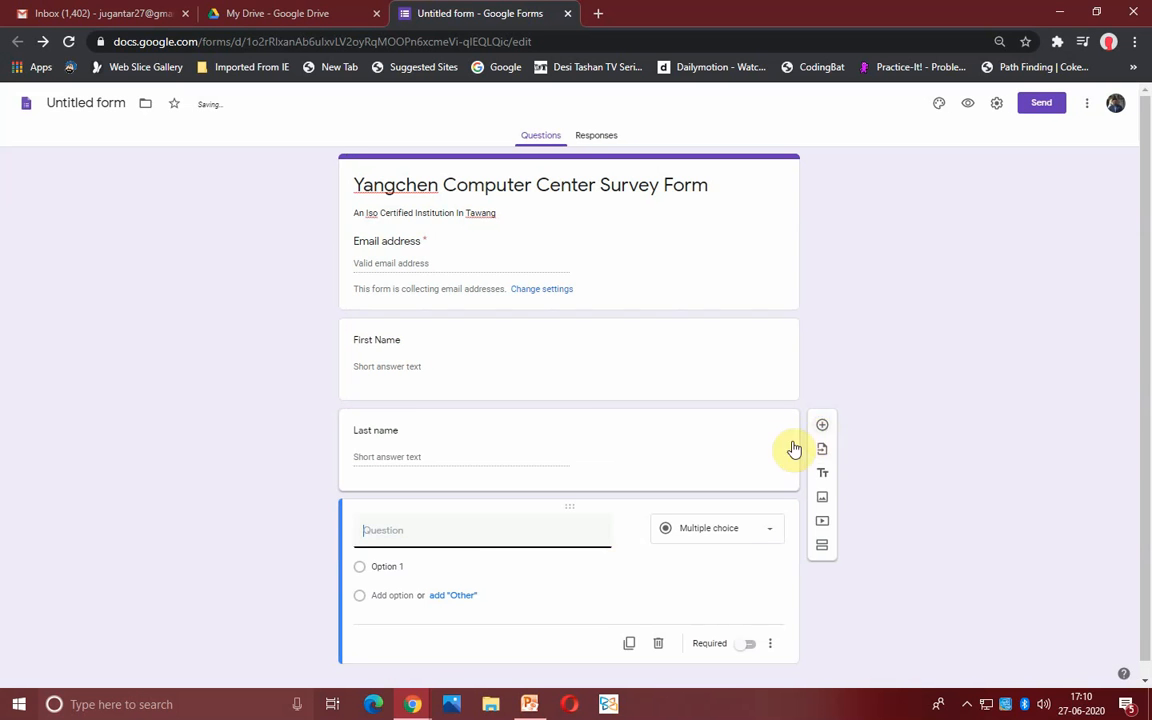
type("C")
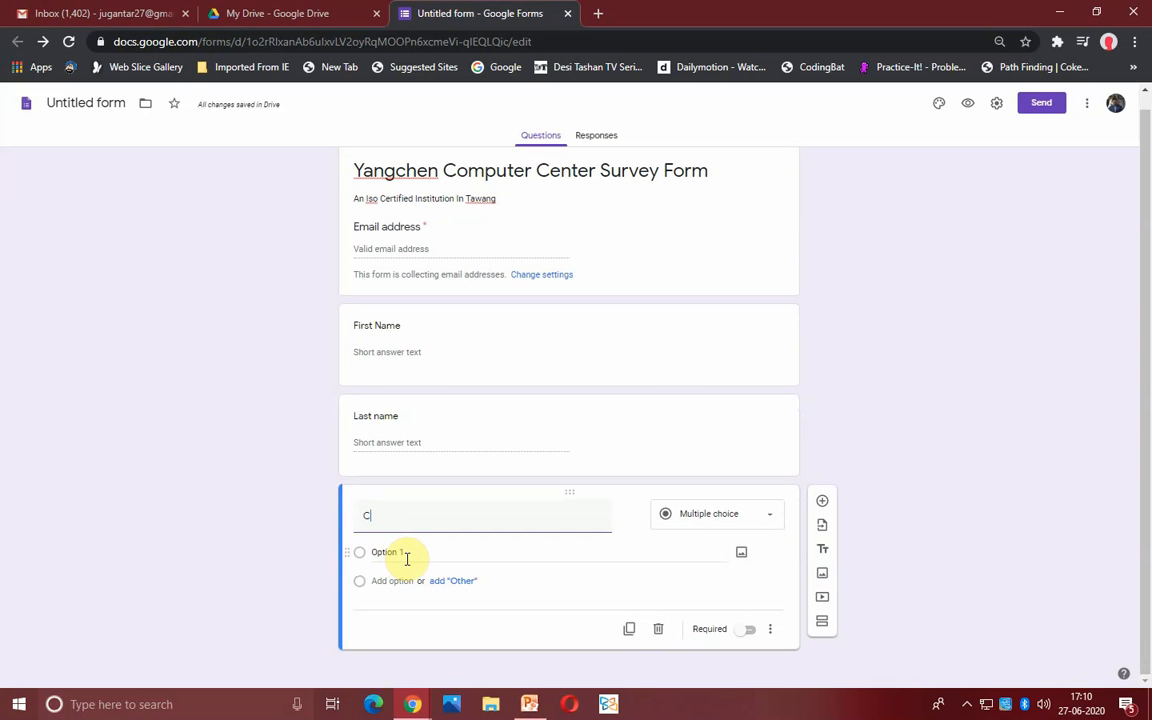
type("ontac")
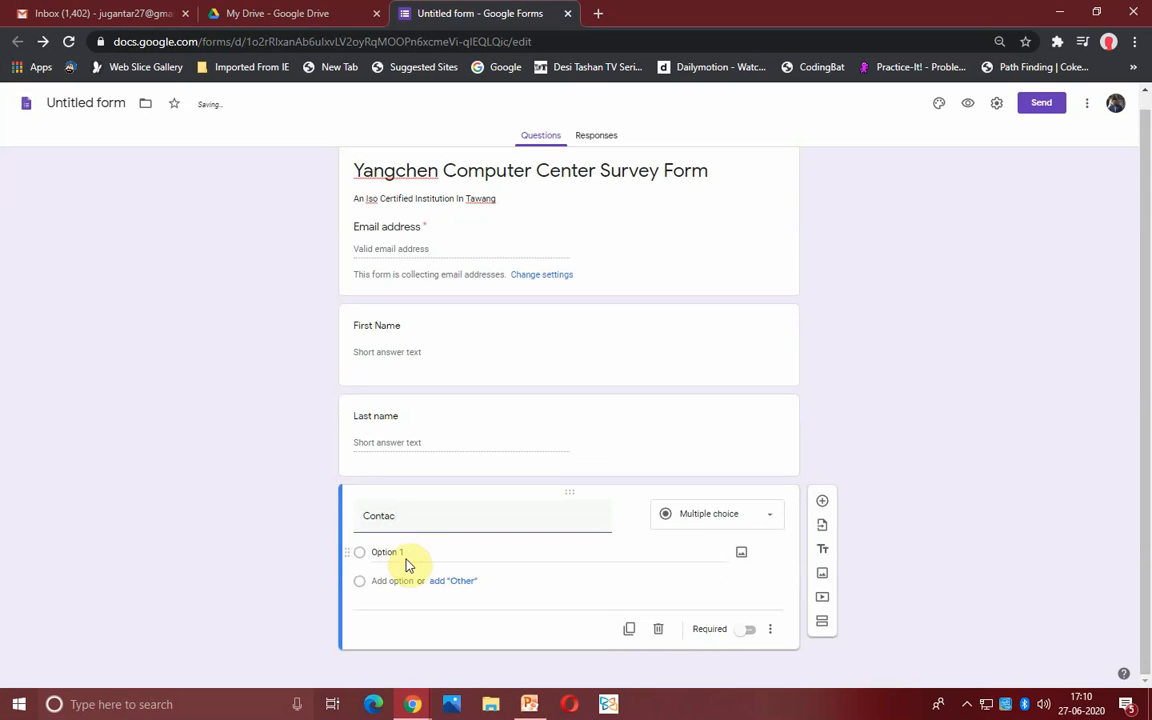
type("t N")
key("BackSpace")
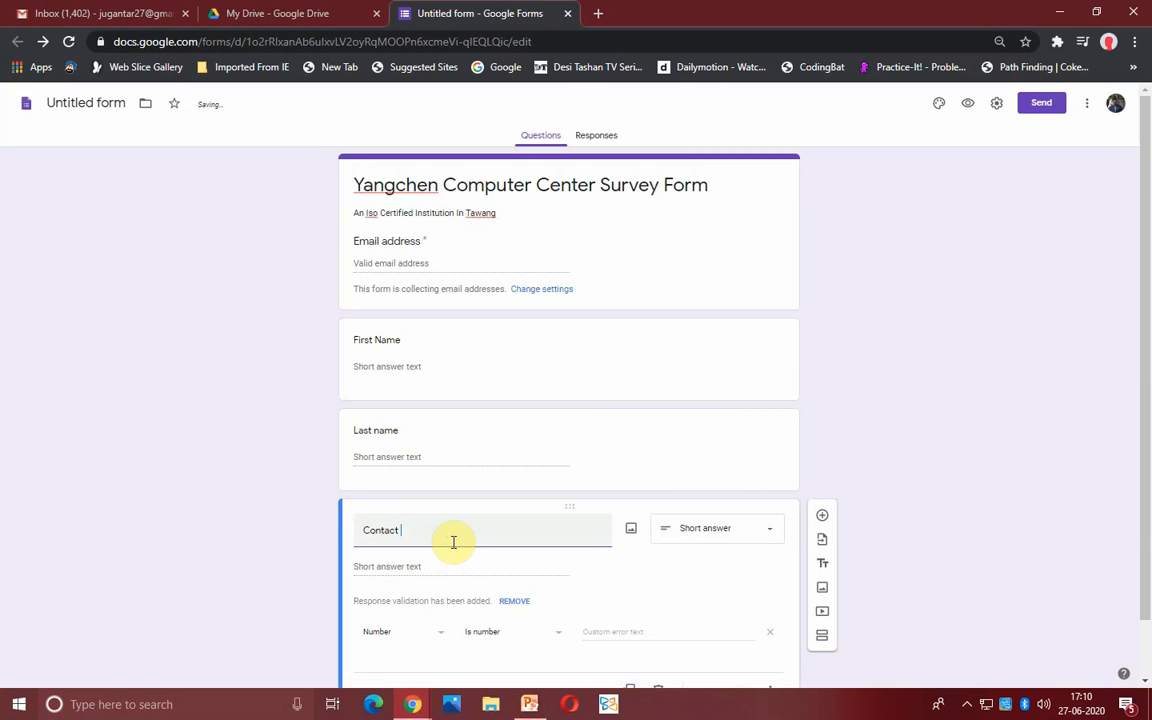
type("No")
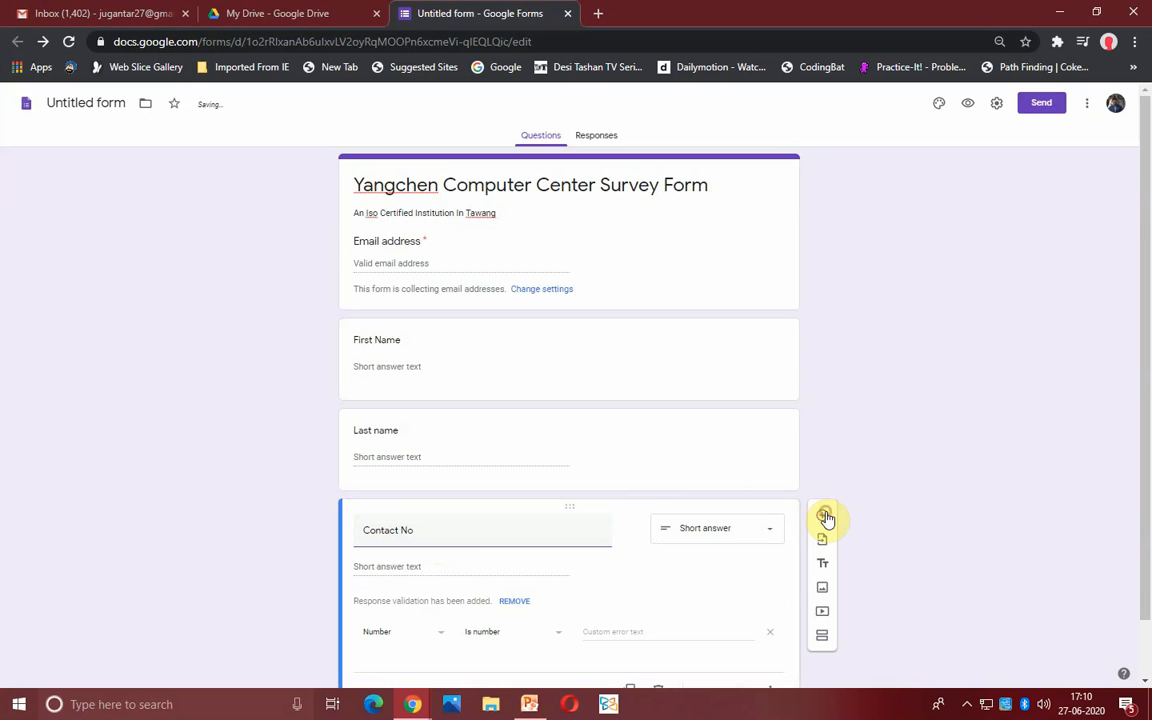
left_click(823, 515)
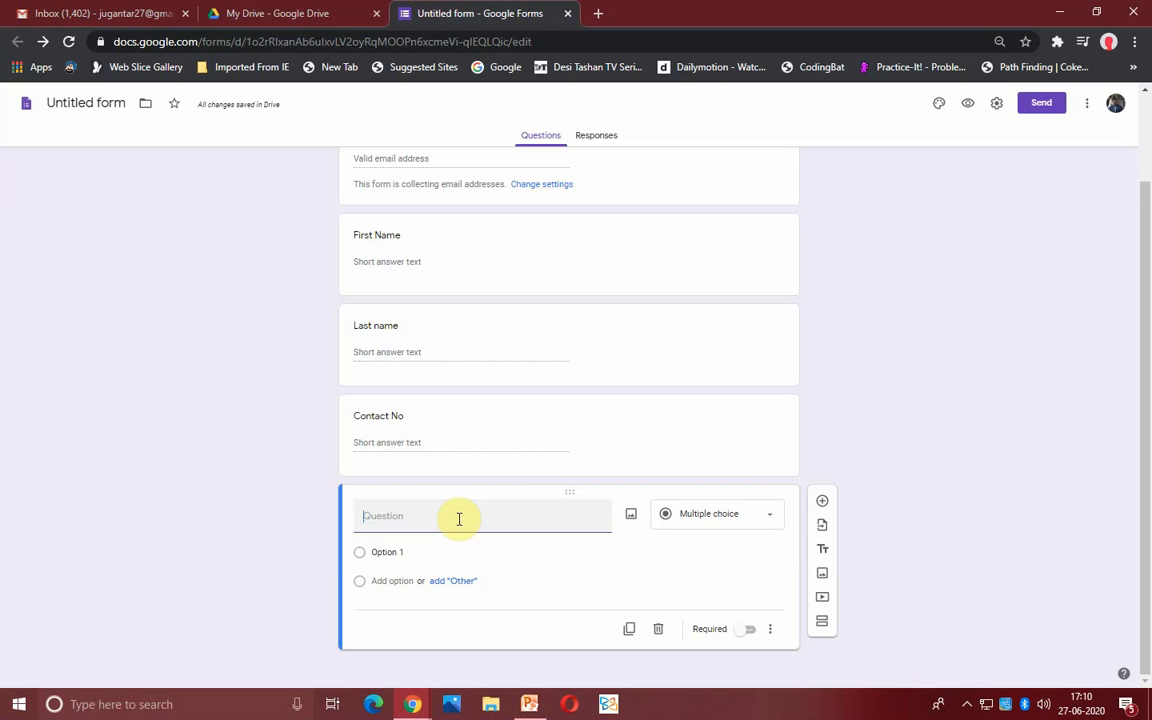
- Ask 'Are you want to Join Yangchen Computer ,Tawang?' with choices Yes, No and Maybe
type("re ")
type("you want t")
type("o Jou")
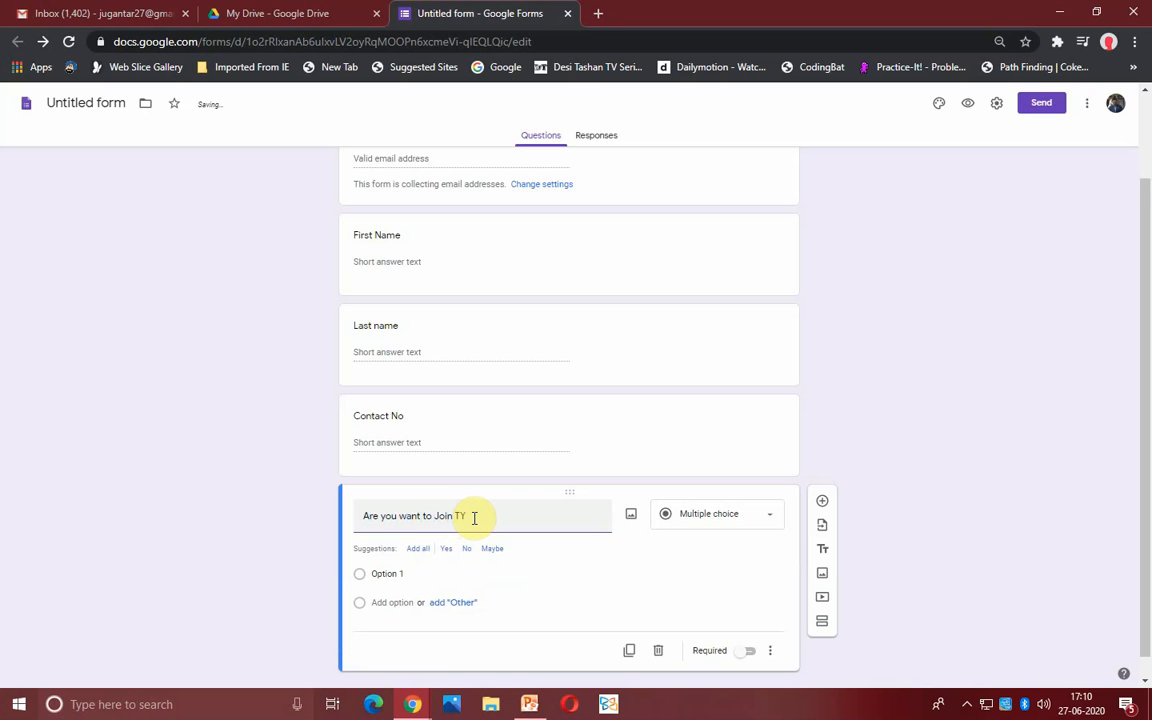
type("n Yangchen Computer ,Tawang?")
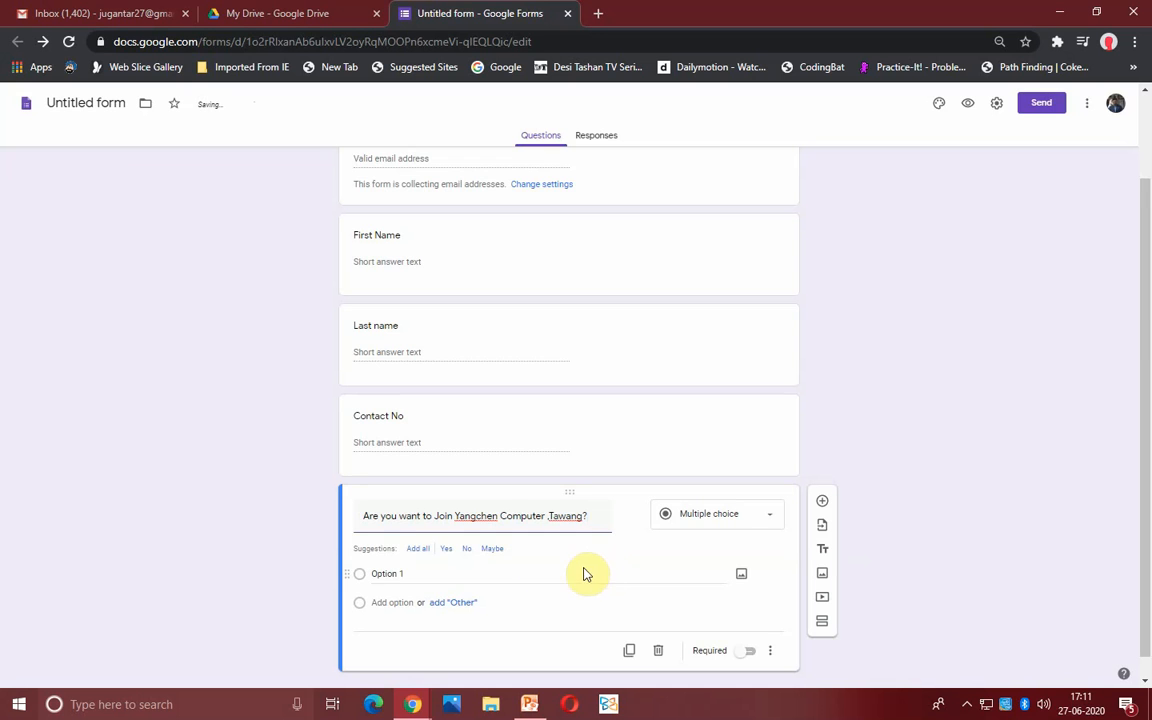
scroll(449, 560, "down", 1)
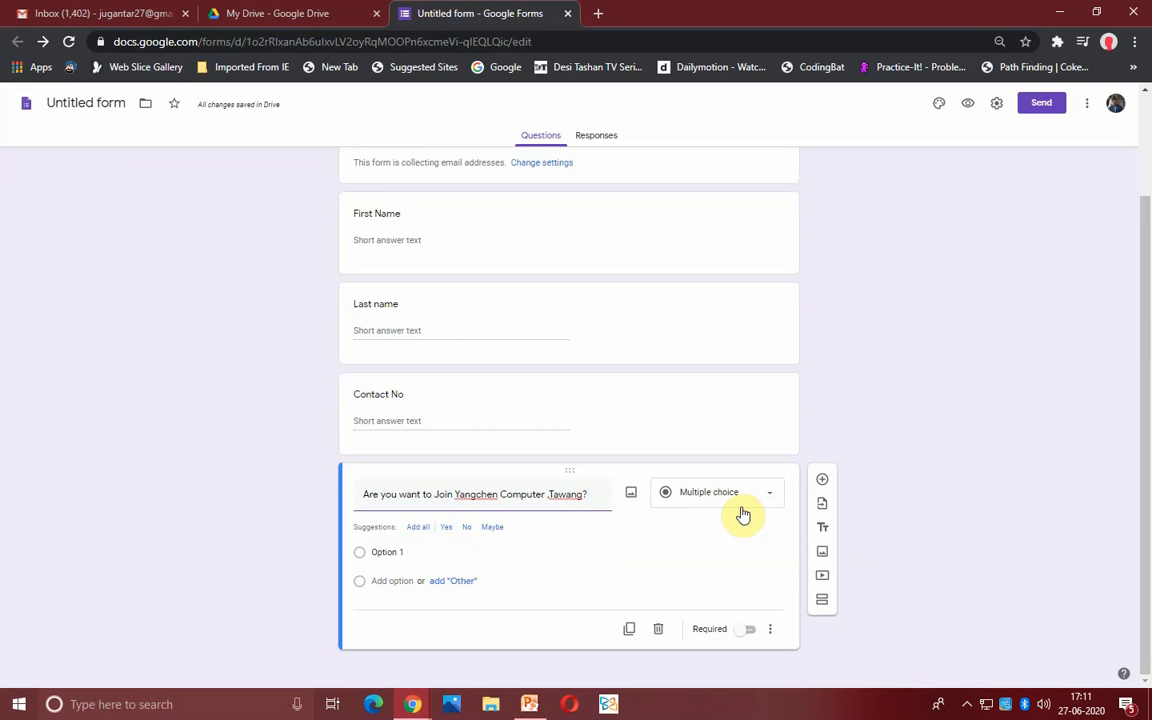
left_click(447, 530)
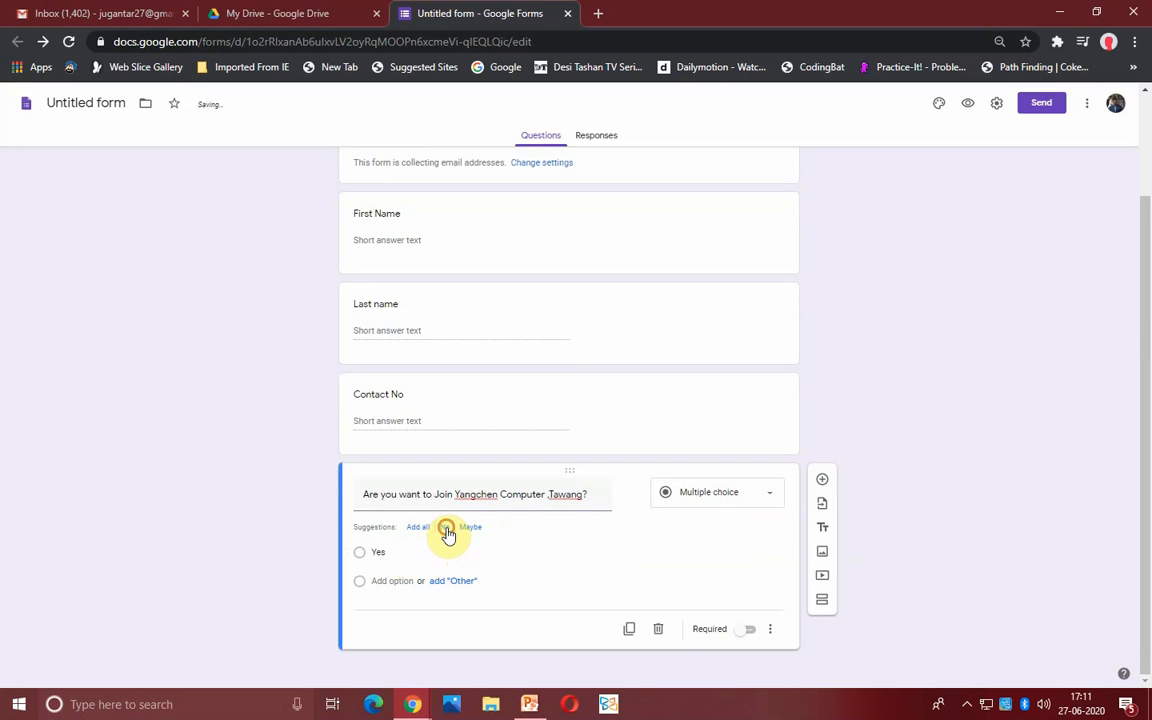
left_click(447, 530)
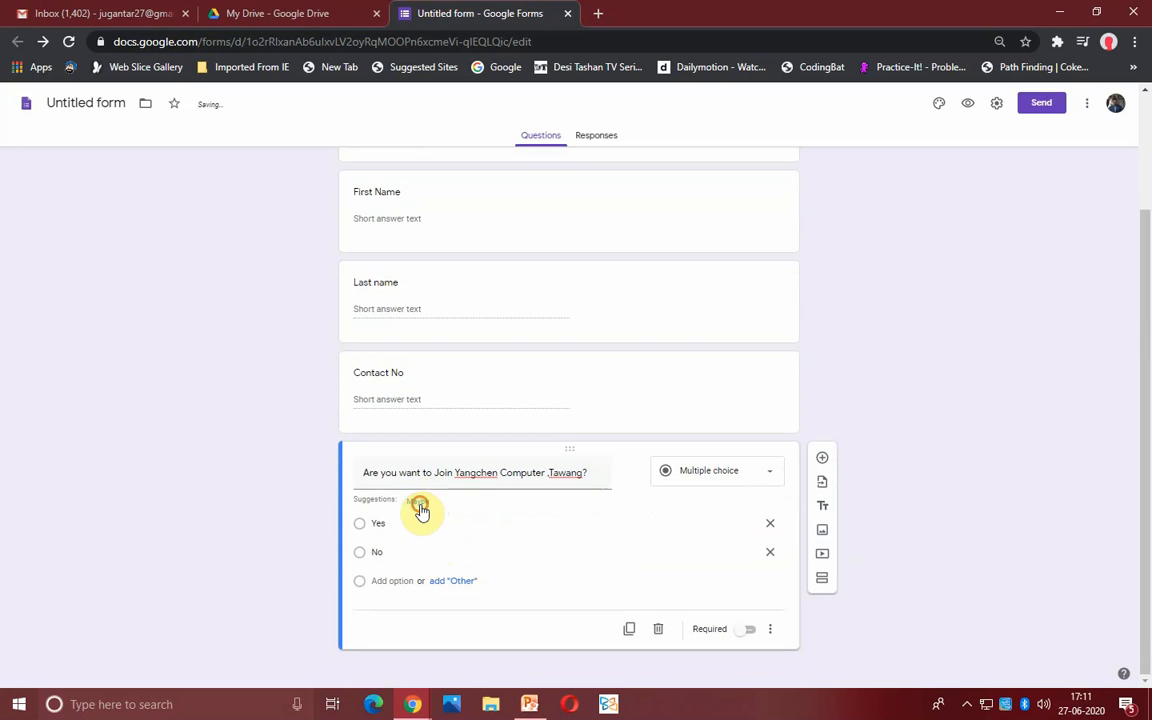
left_click(420, 508)
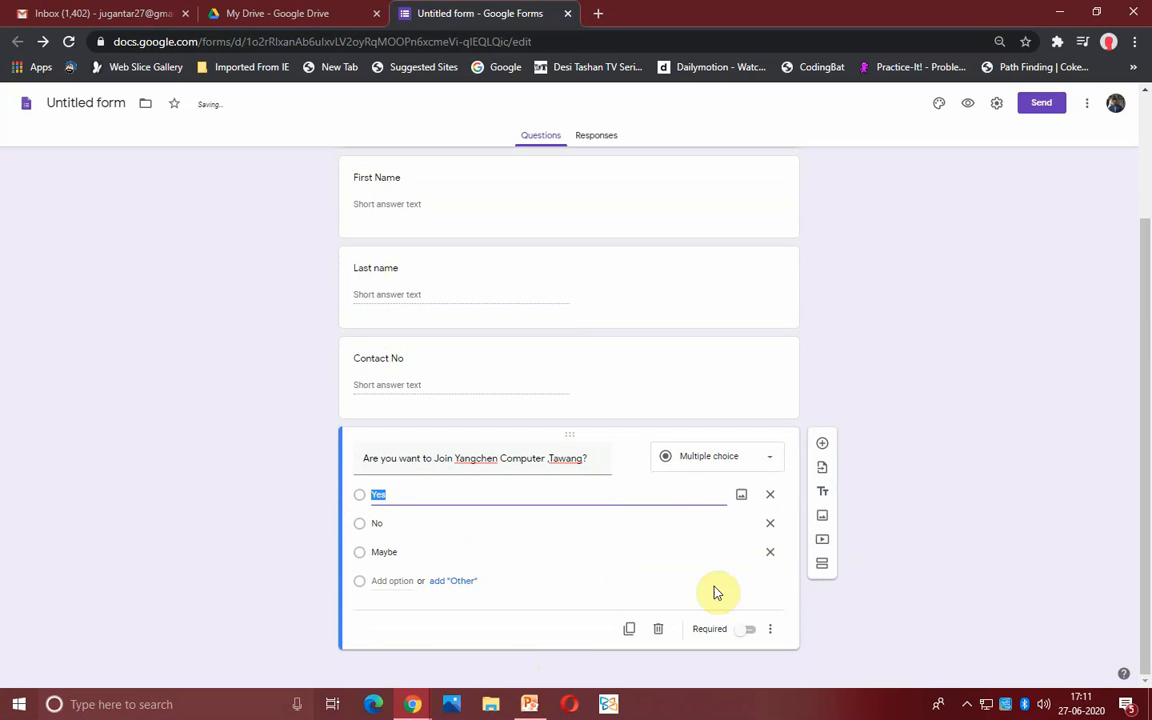
- Upload the second Yangchen Computers logo file as an image item below the question
left_click(822, 520)
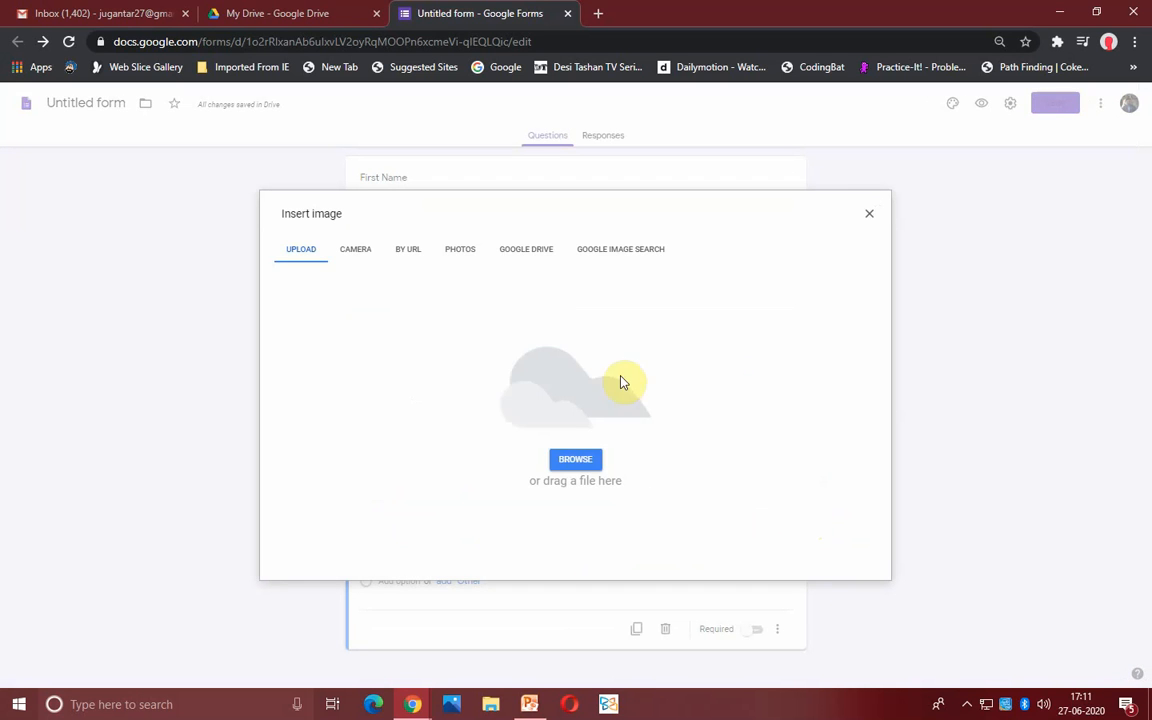
left_click(591, 462)
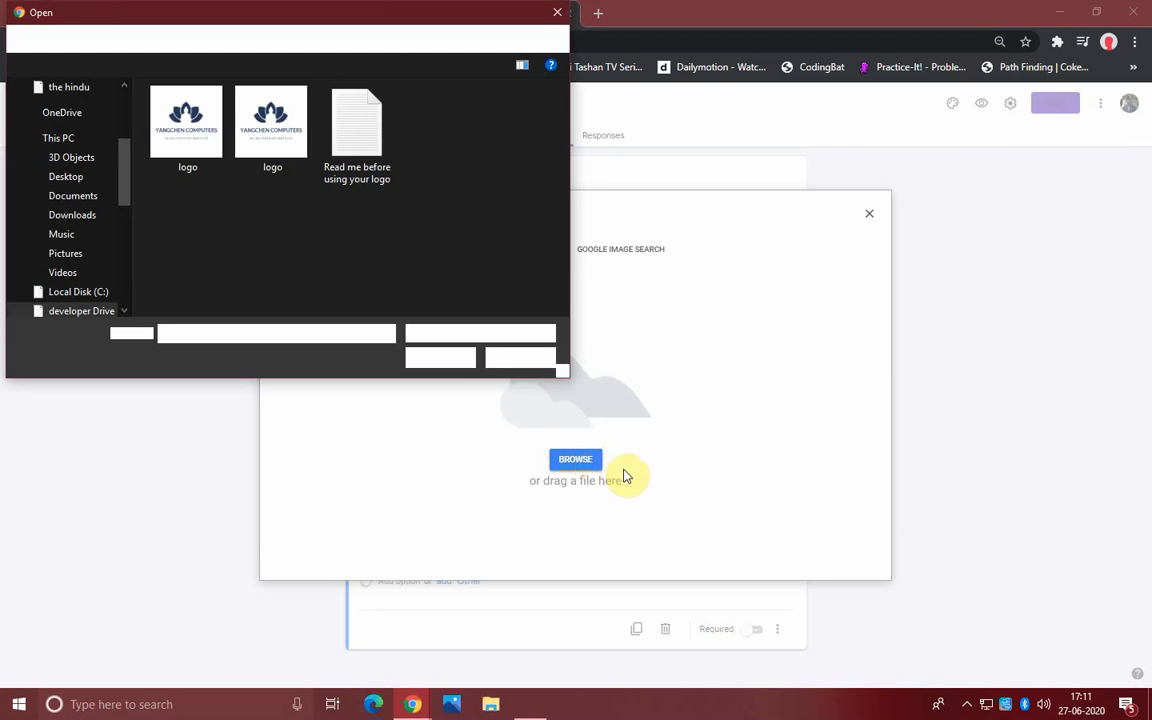
double_click(289, 135)
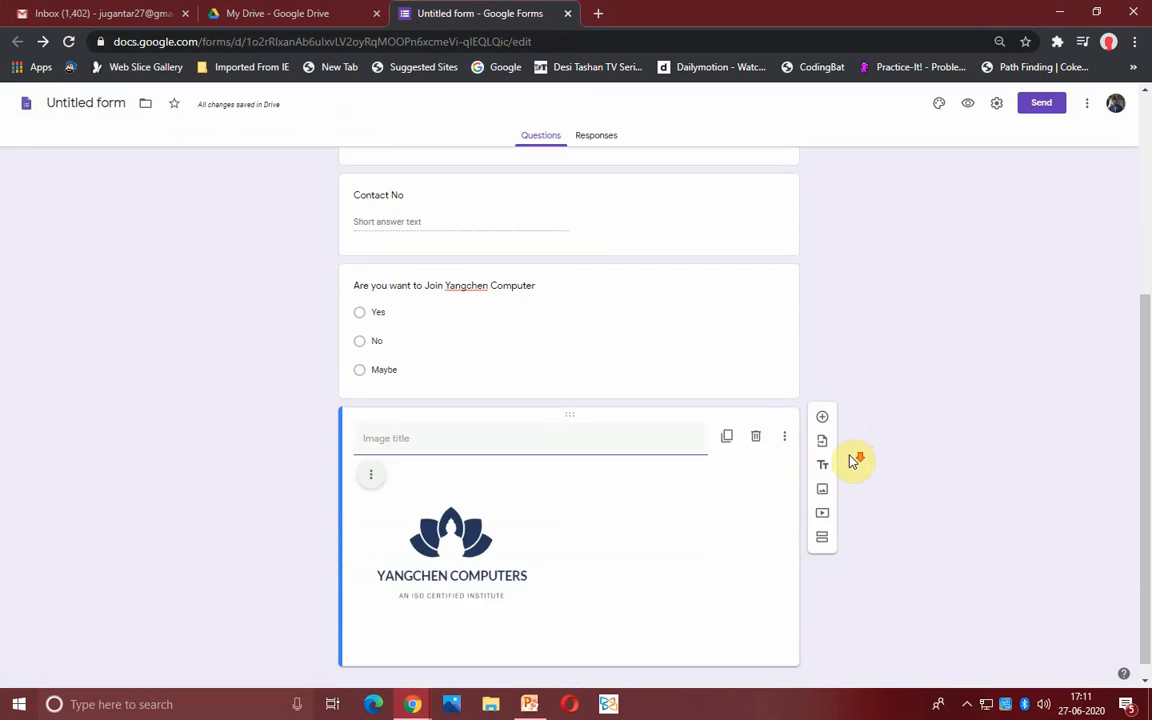
- Caption the logo image with the centre's contact number and 'Tawang,New Market'
left_click(592, 419)
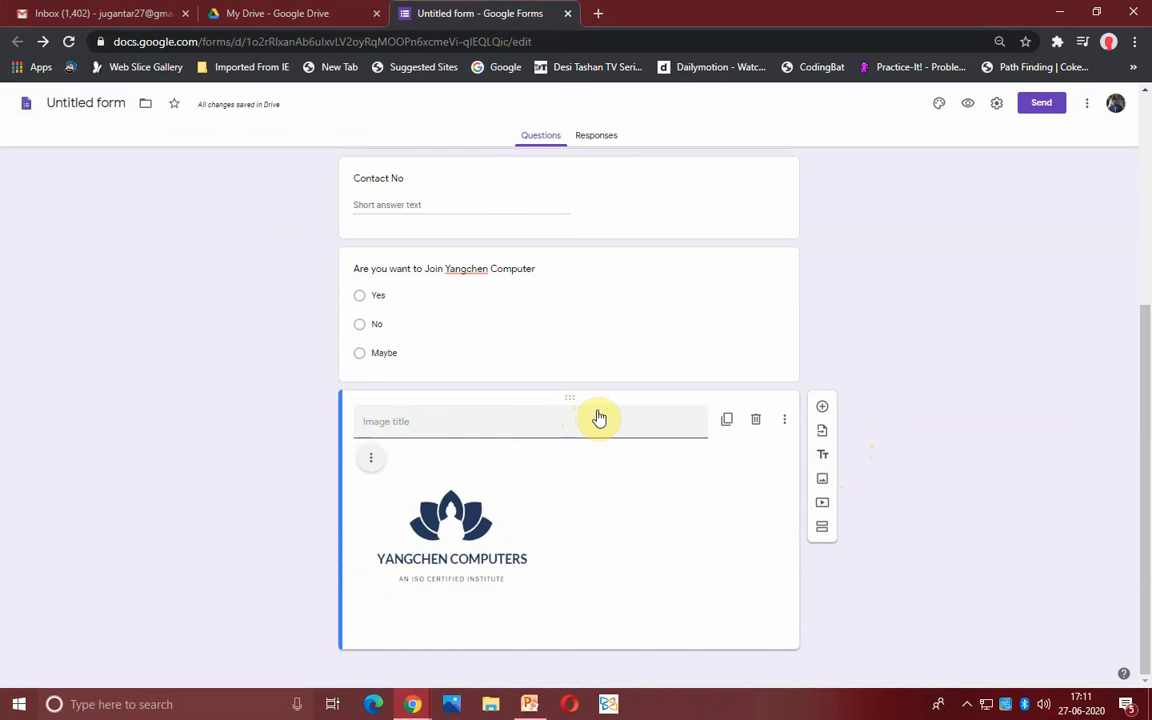
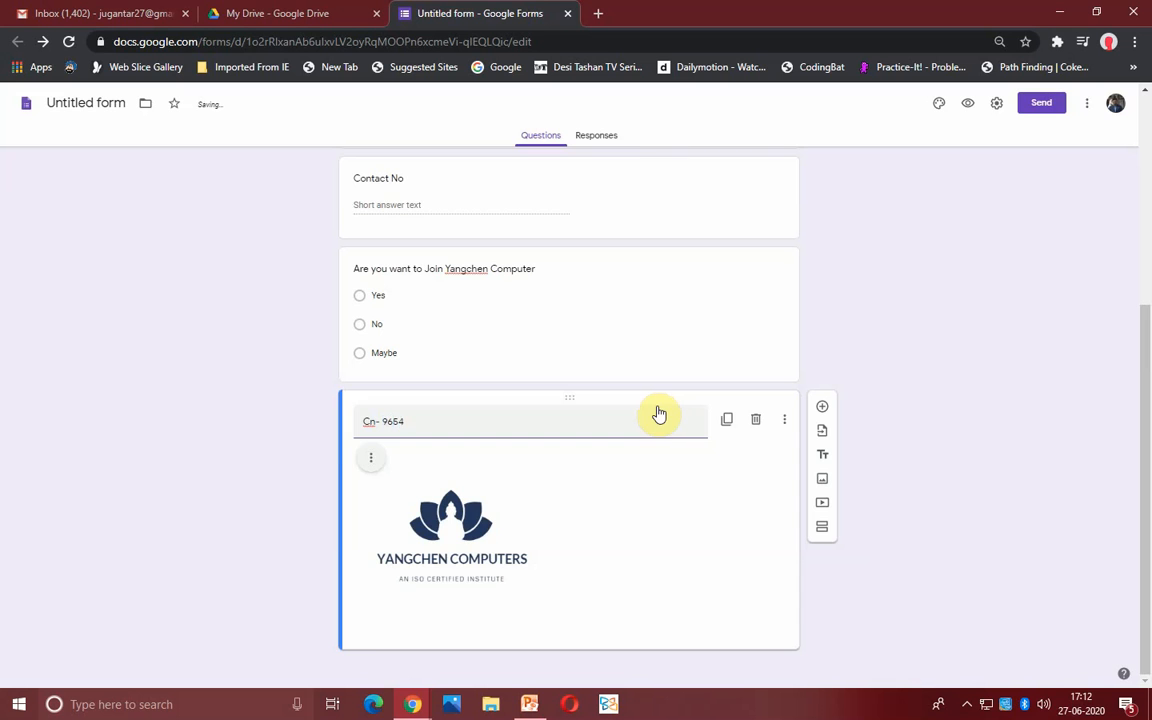
scroll(482, 397, "up", 1)
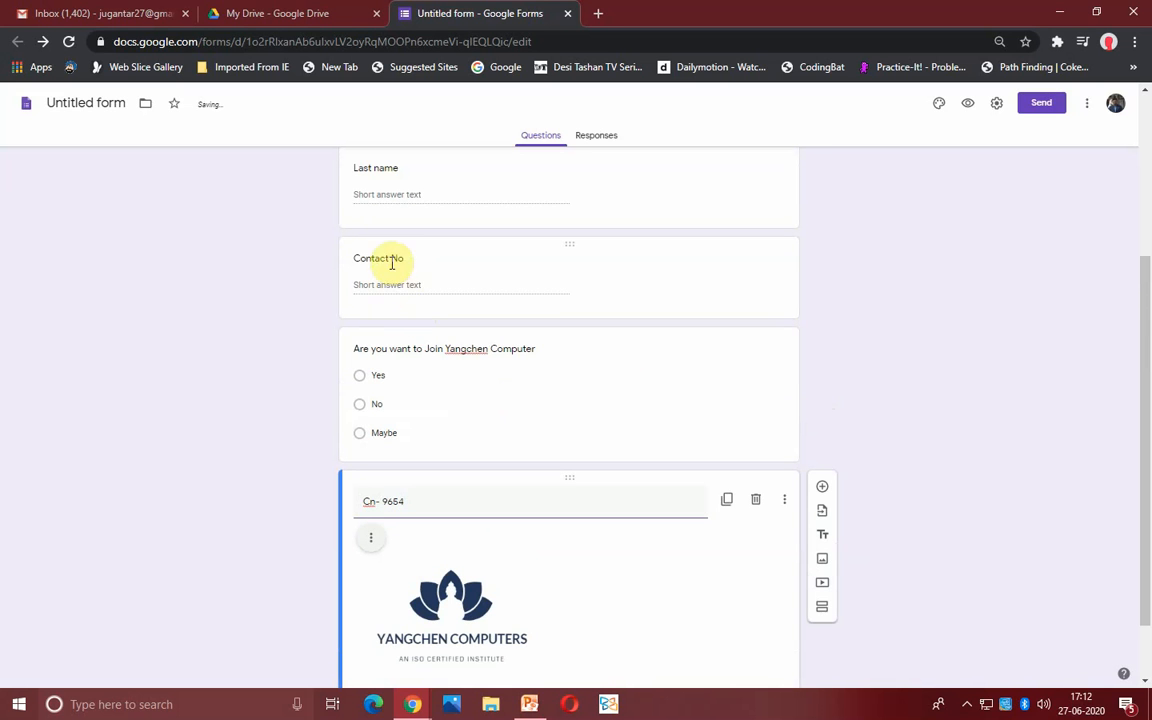
scroll(458, 420, "down", 1)
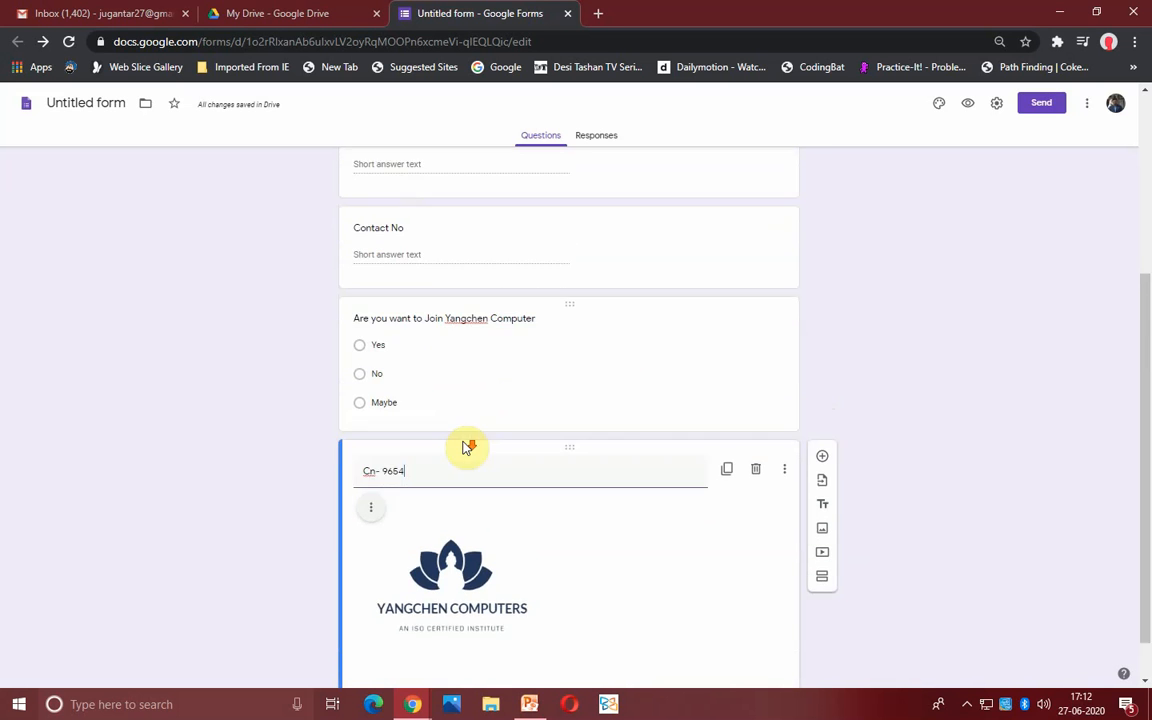
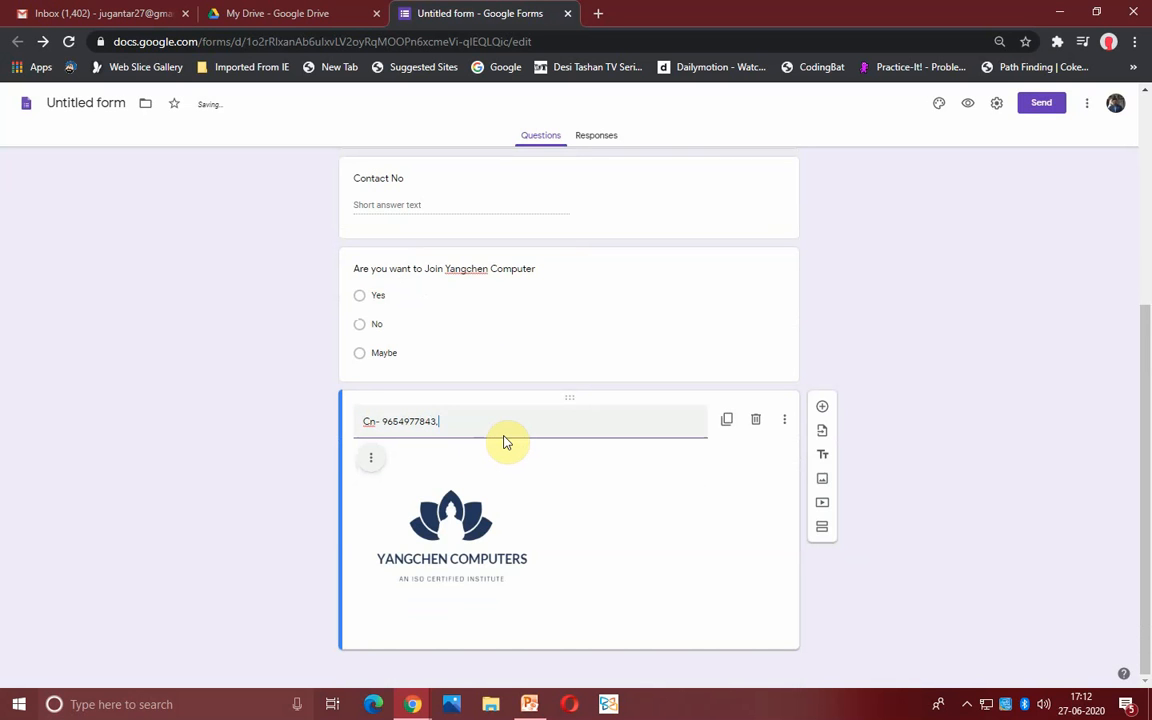
type("Tawang,")
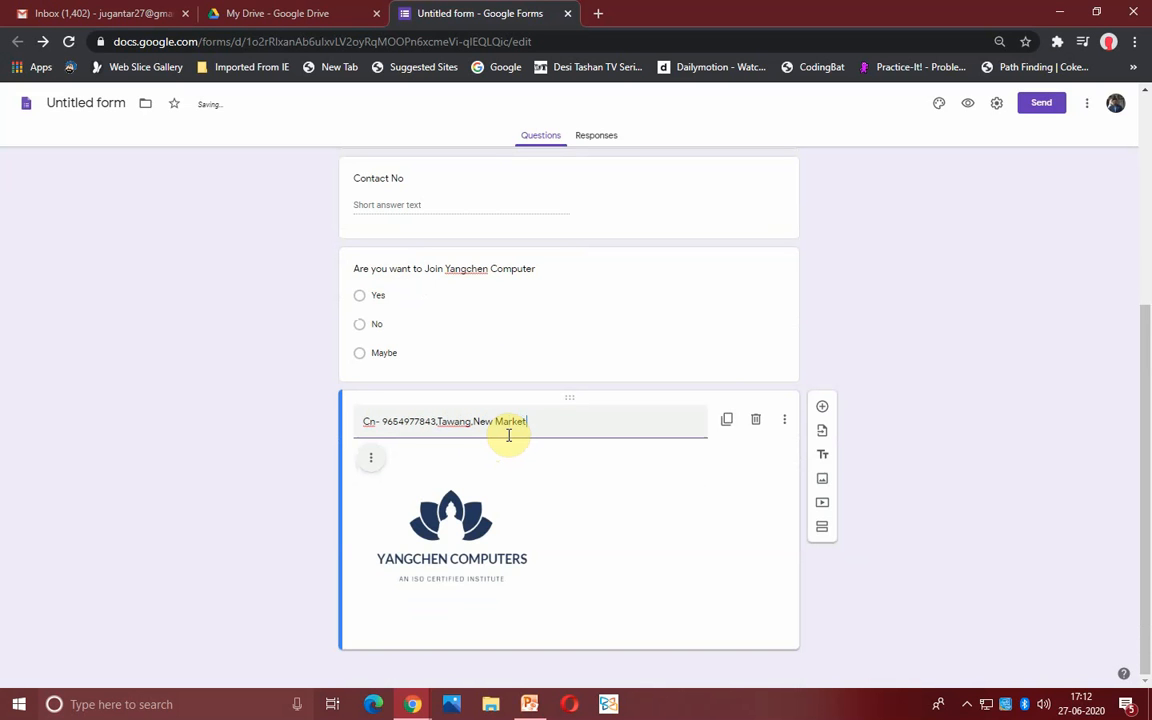
type("New Market")
scroll(548, 532, "up", 5)
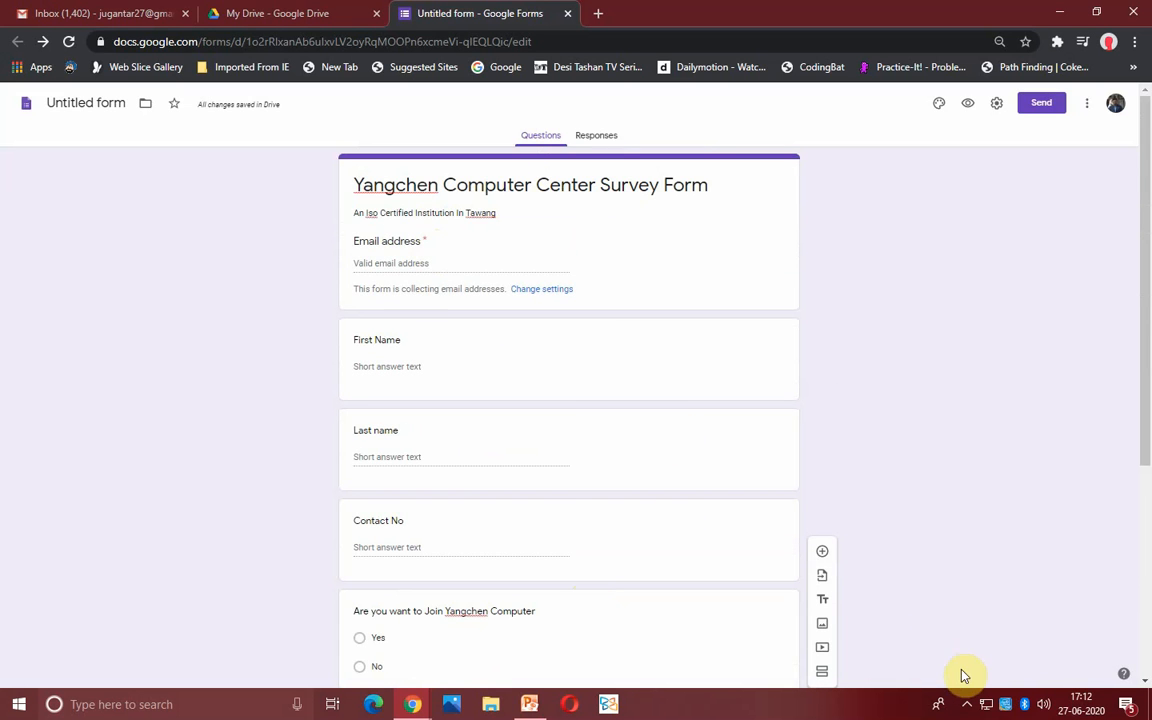
left_click(966, 704)
left_click(970, 705)
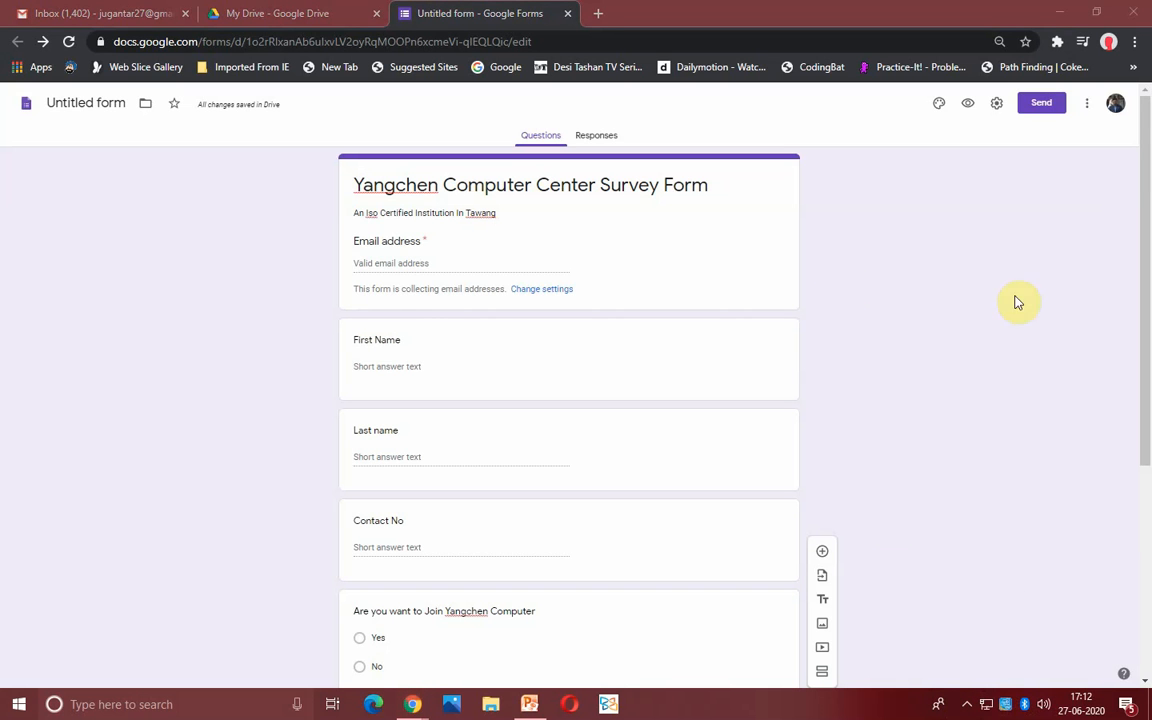
left_click(906, 345)
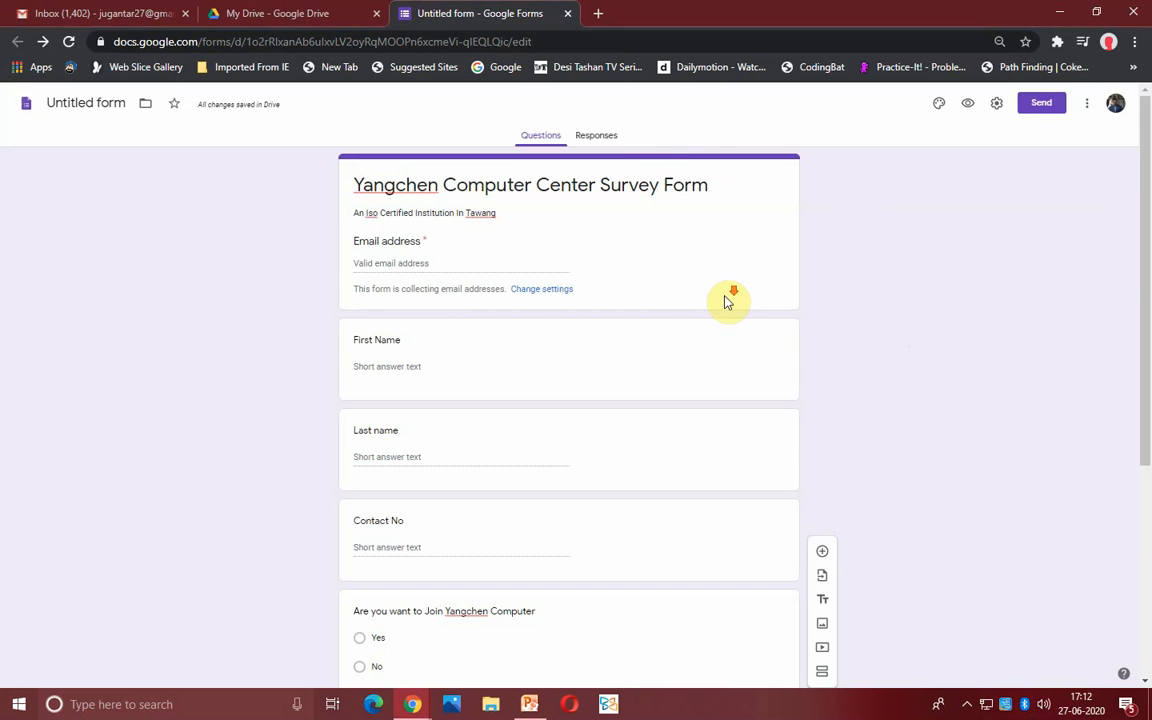
scroll(728, 301, "down", 5)
scroll(1025, 420, "up", 4)
scroll(1018, 413, "up", 1)
left_click(598, 137)
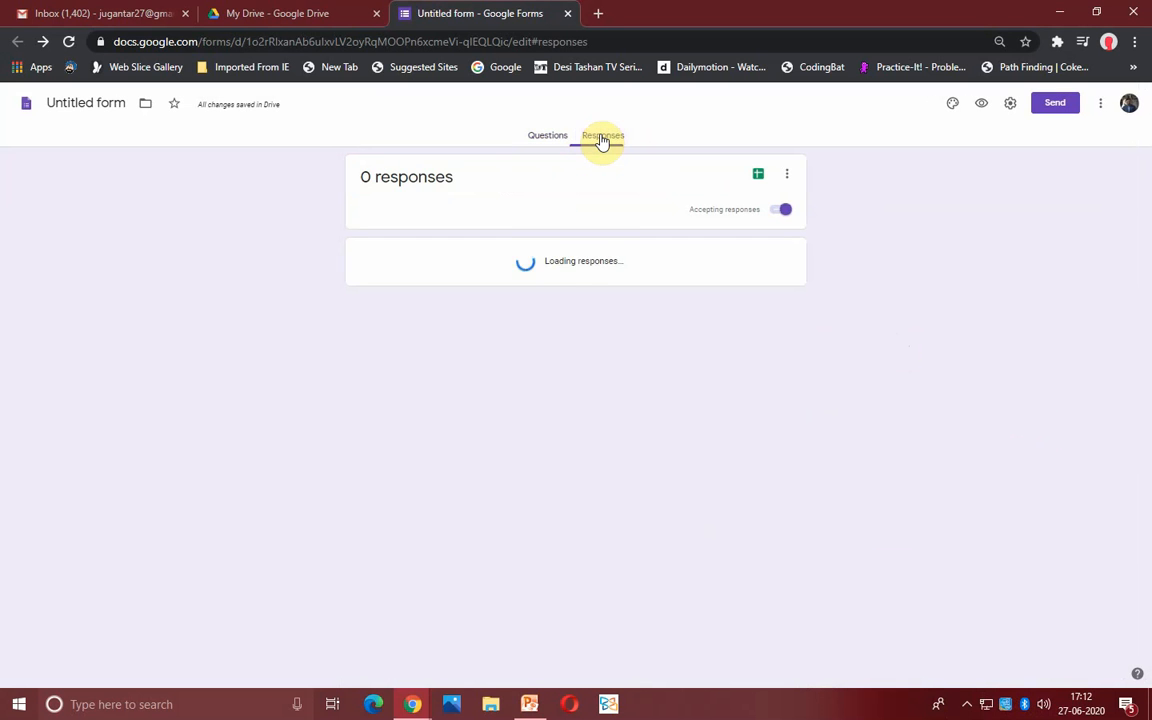
left_click(548, 136)
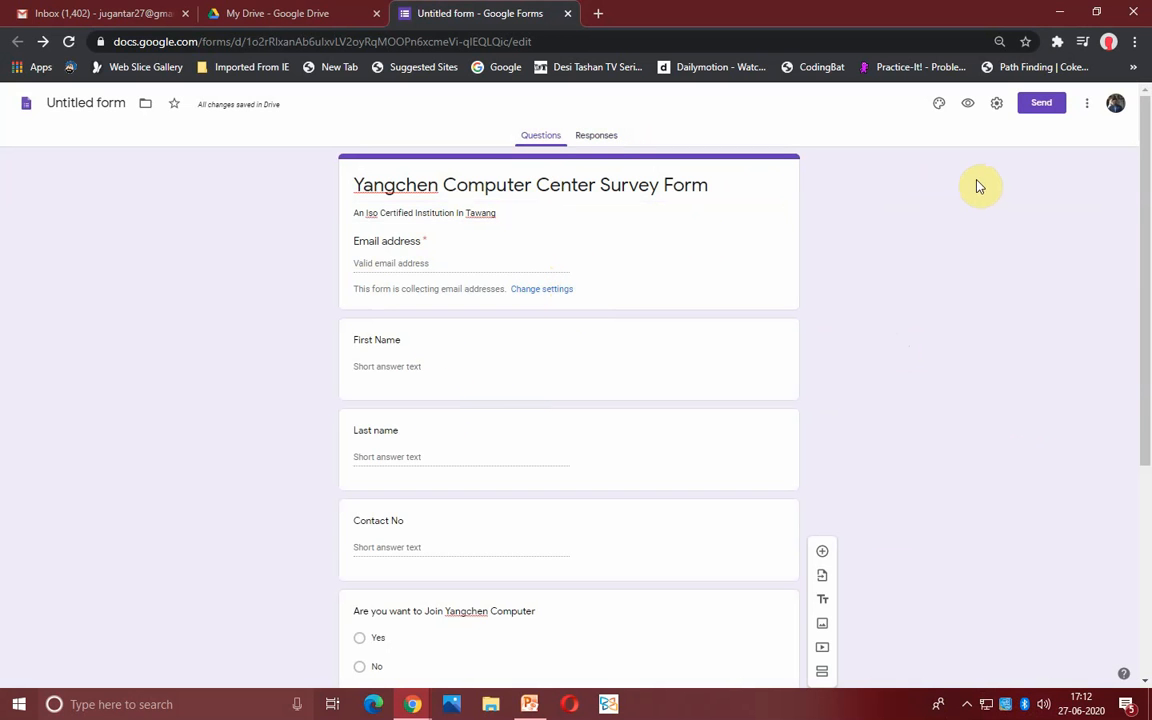
- Copy the survey's shortened forms.gle link from the Send dialog's link option
left_click(1046, 112)
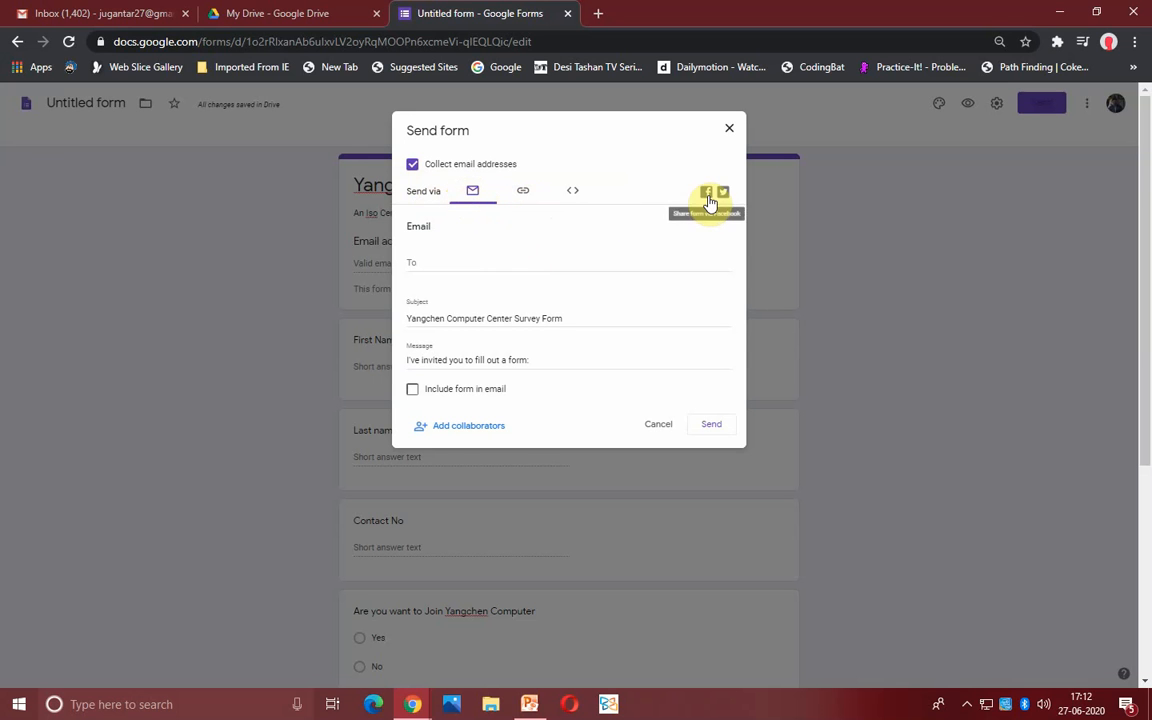
left_click(523, 196)
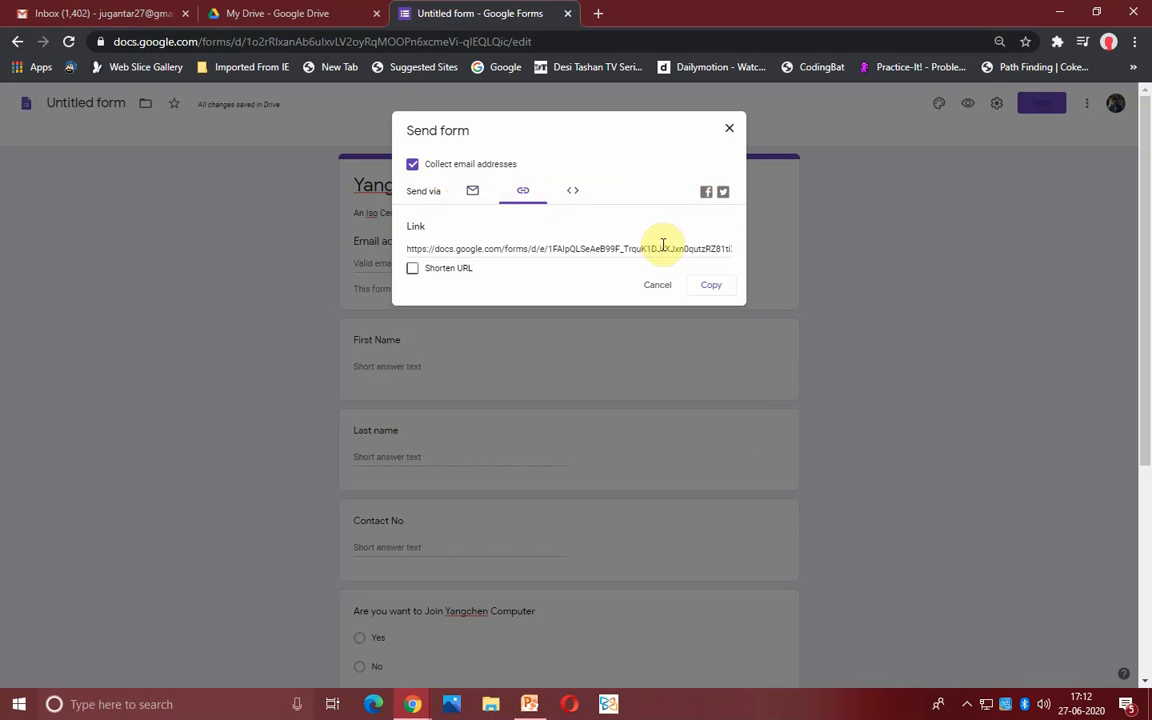
left_click(412, 270)
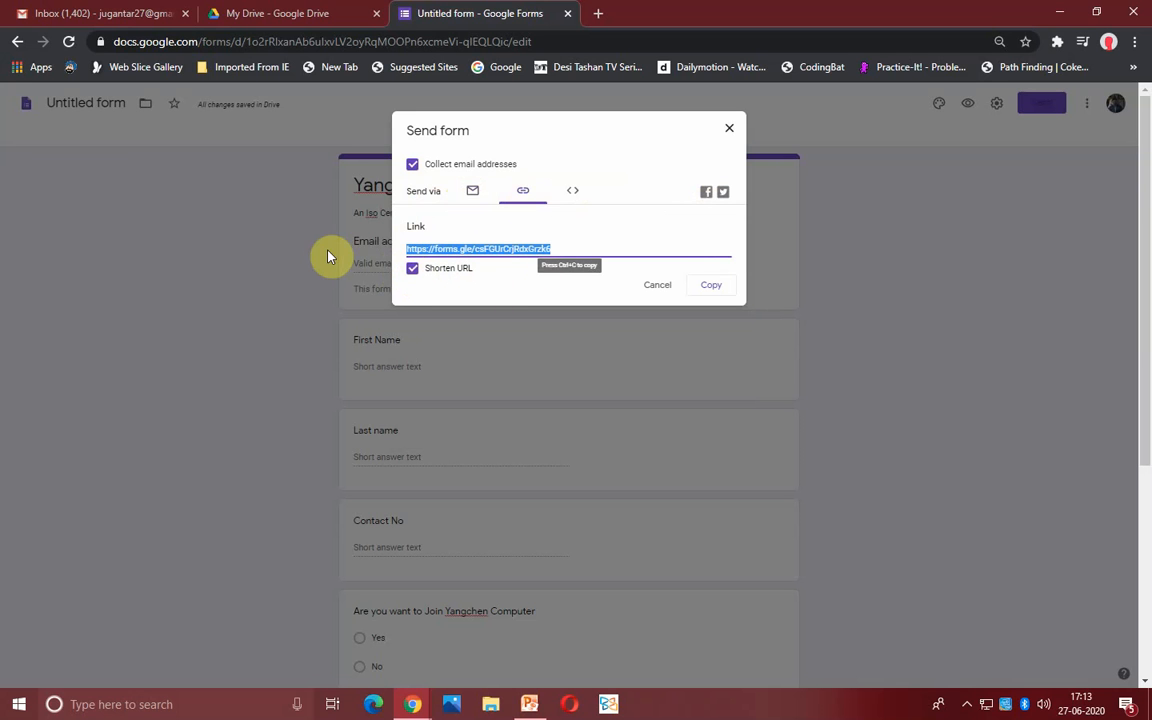
left_click(715, 285)
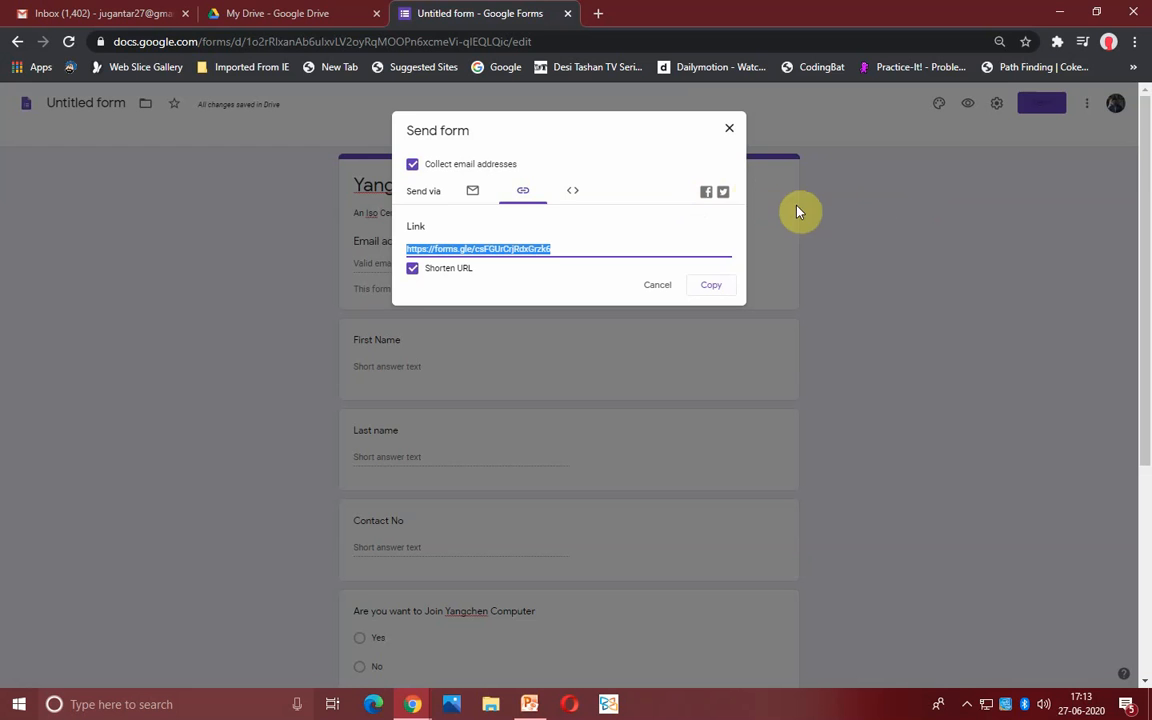
left_click(707, 193)
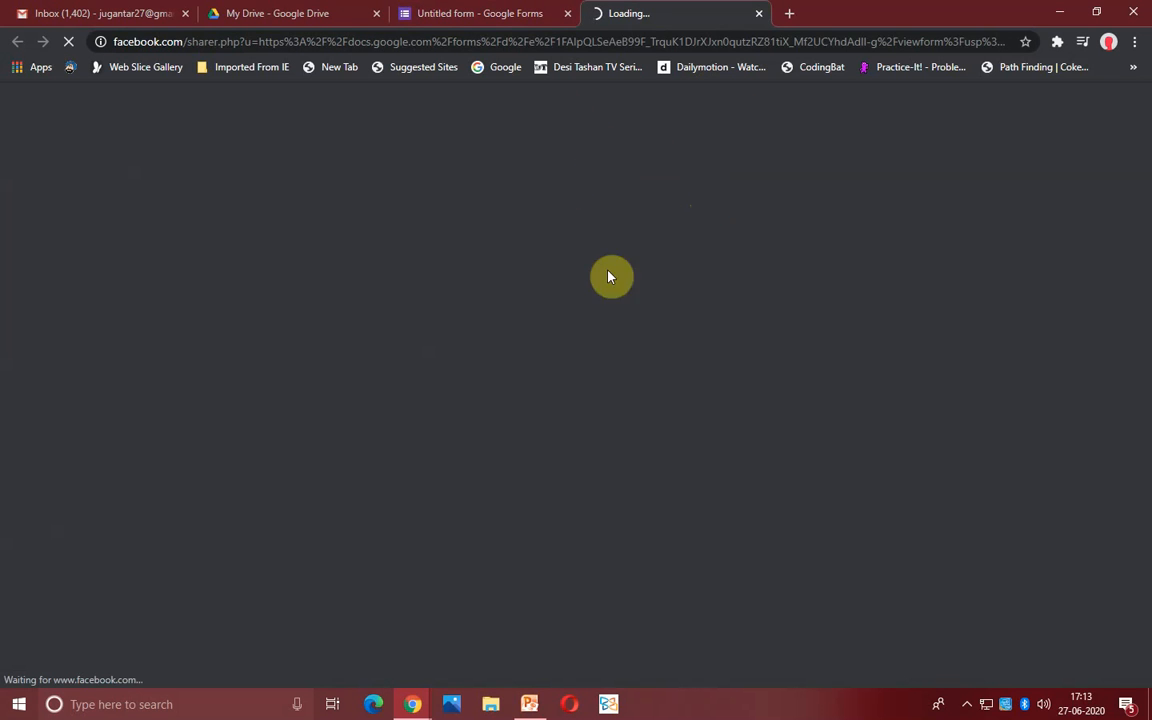
left_click(512, 15)
left_click(680, 15)
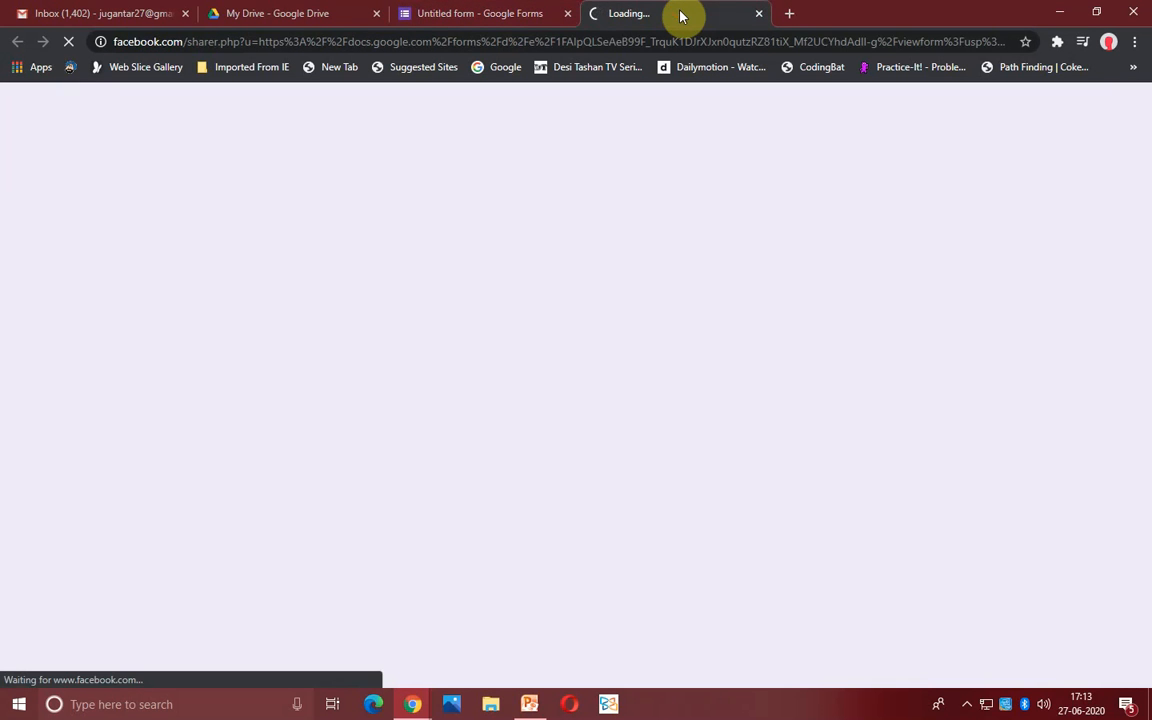
left_click(541, 10)
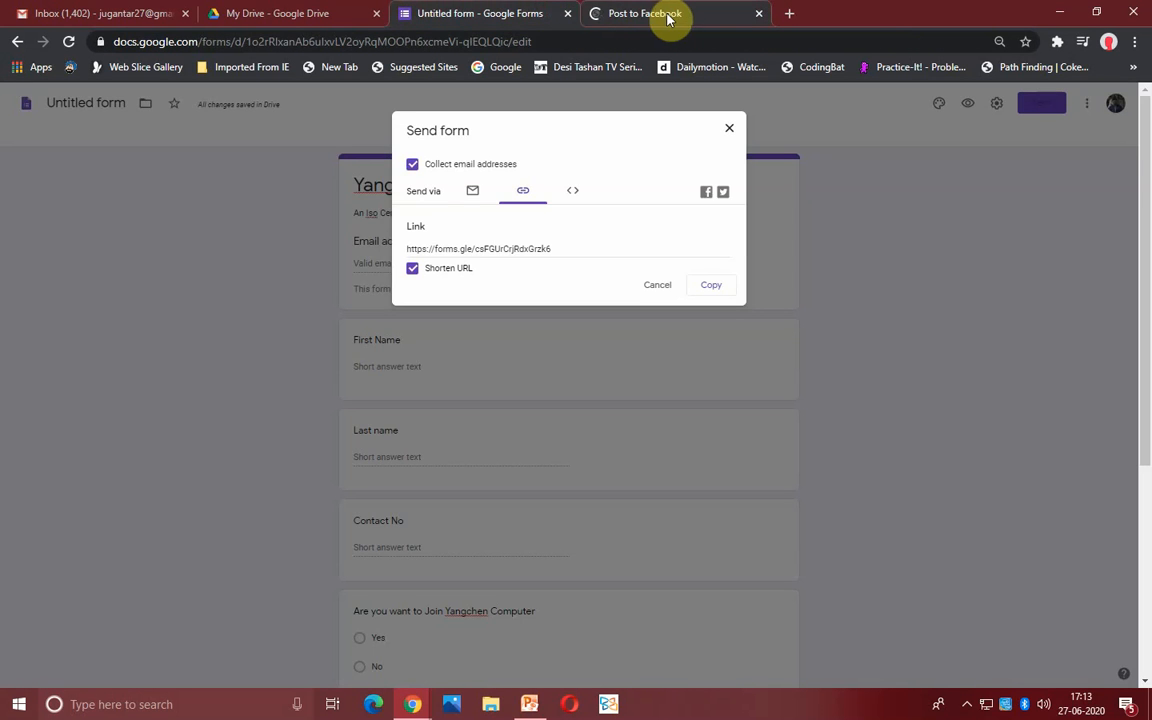
left_click(667, 15)
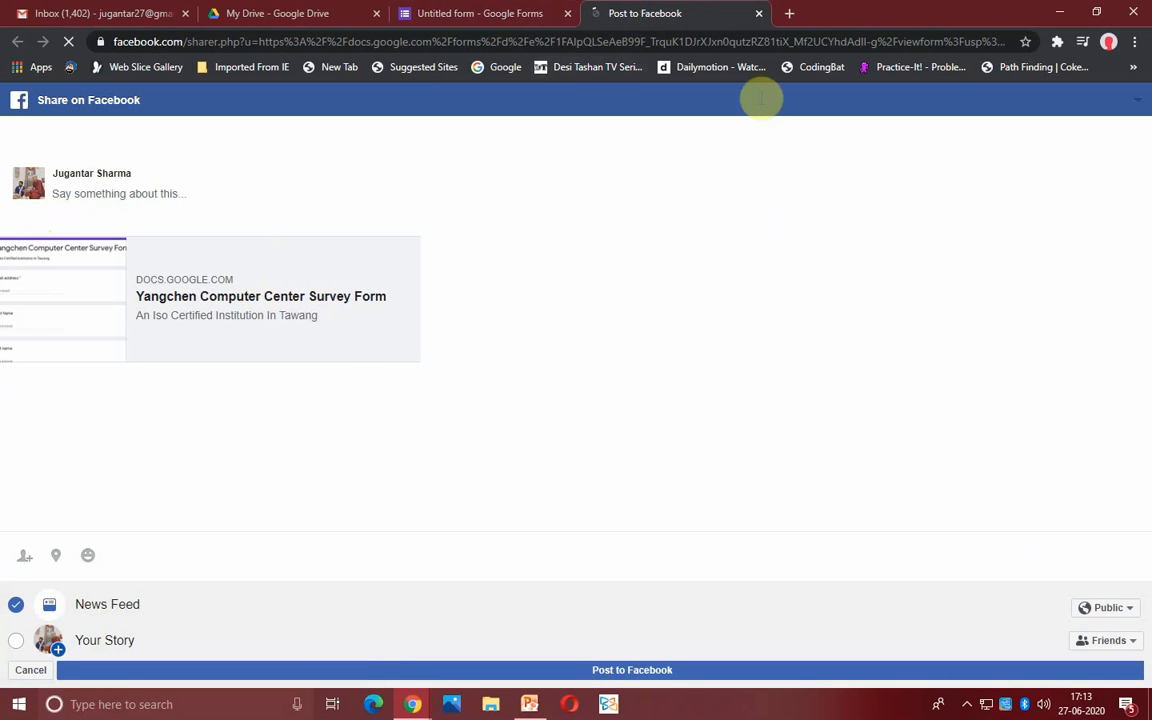
left_click(758, 14)
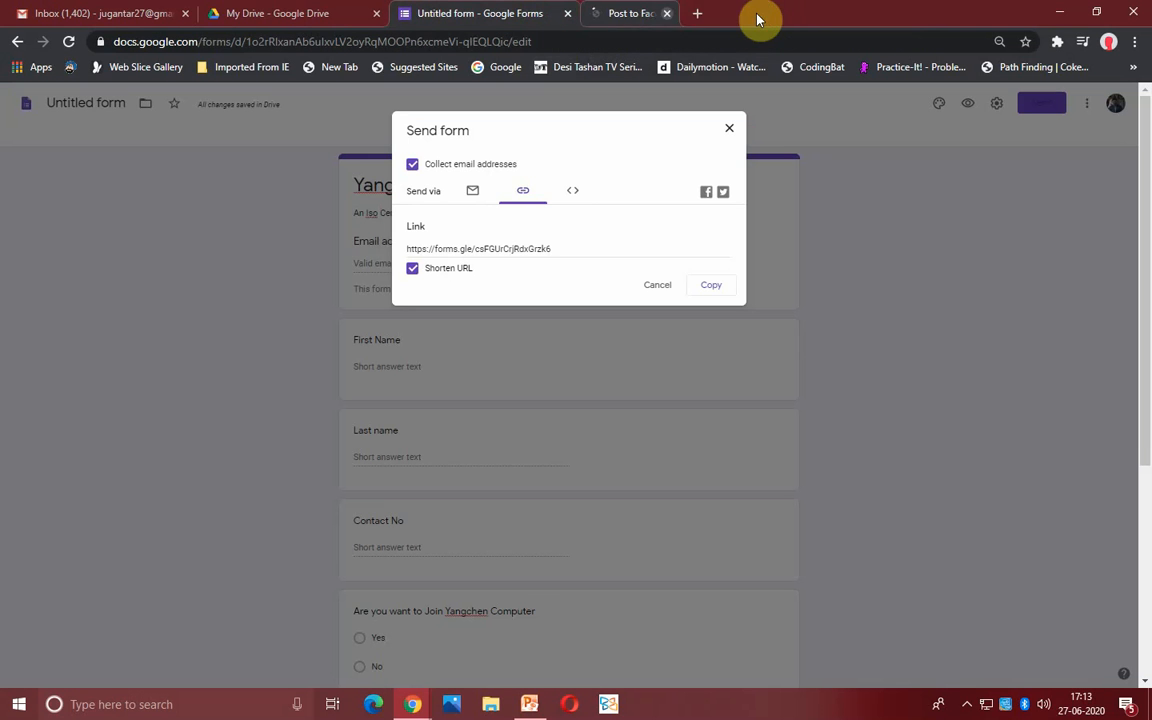
- Paste the copied forms.gle link into a new Chrome tab and load the live survey
left_click(716, 287)
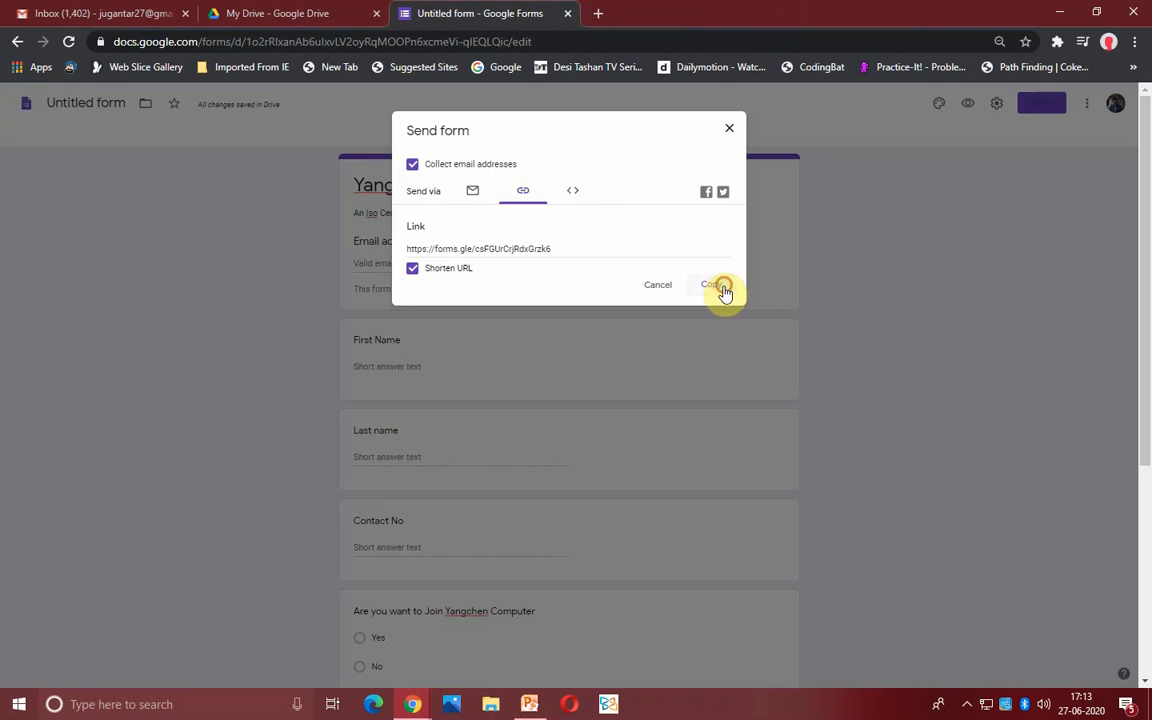
left_click(597, 14)
right_click(600, 38)
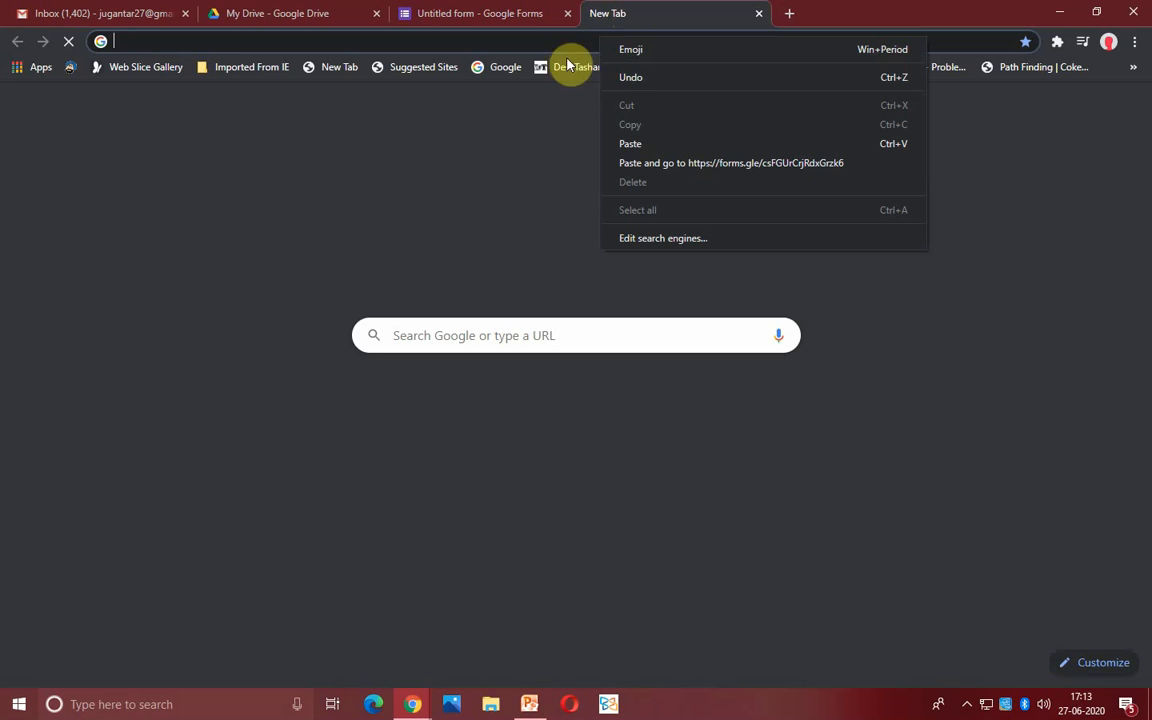
left_click(632, 144)
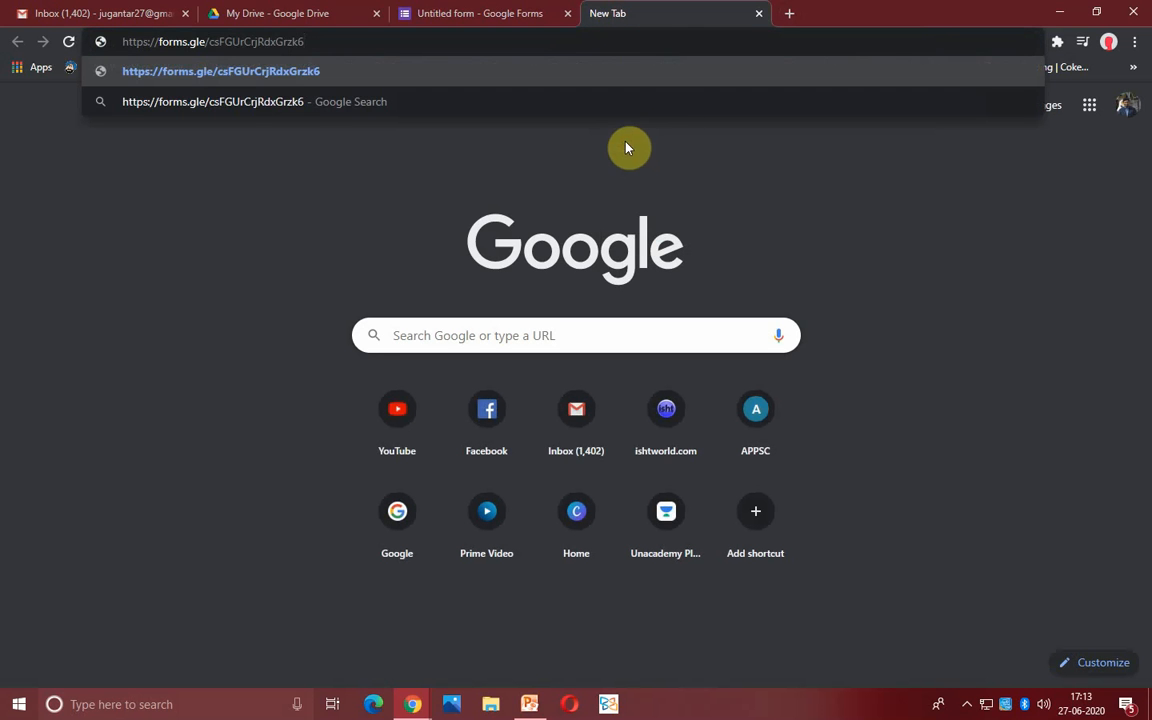
key("Return")
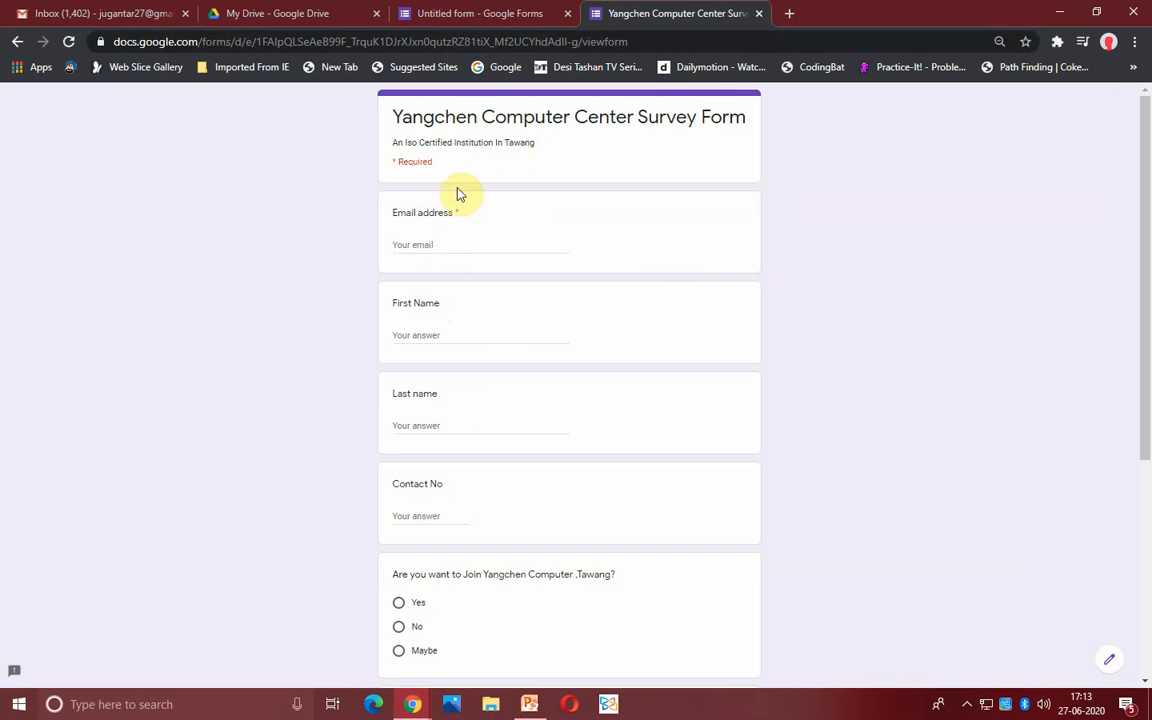
- Enter the respondent's email address, first name and last name in the survey form
left_click(432, 244)
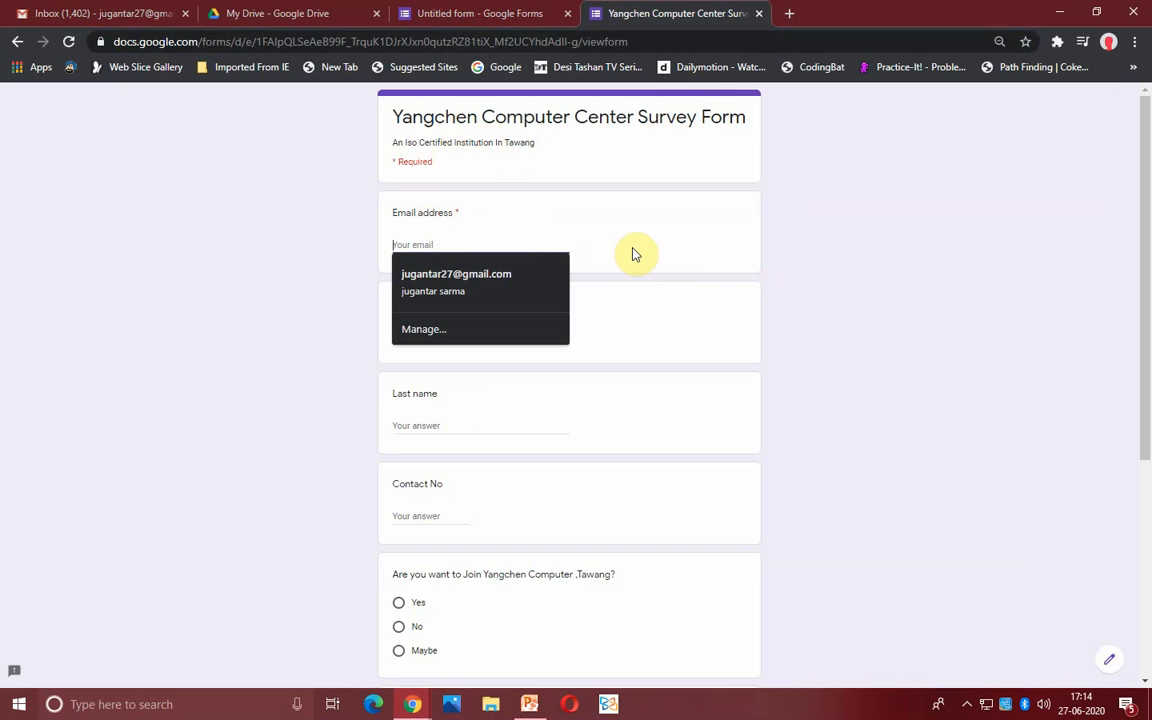
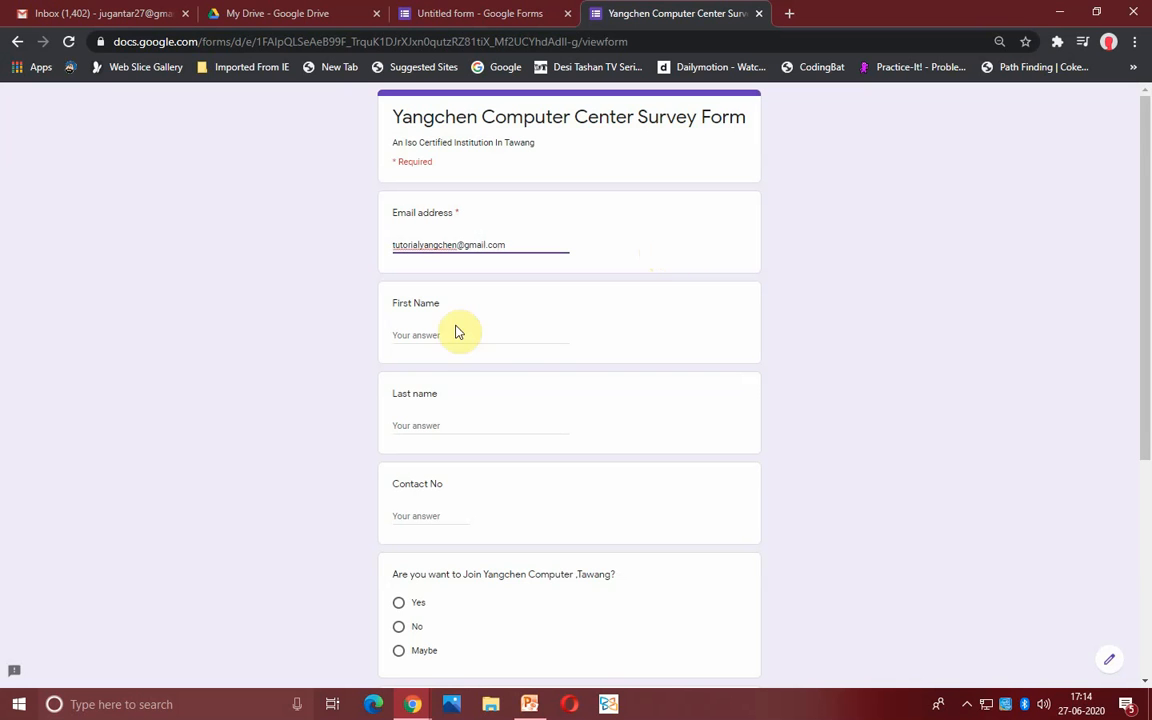
left_click(434, 332)
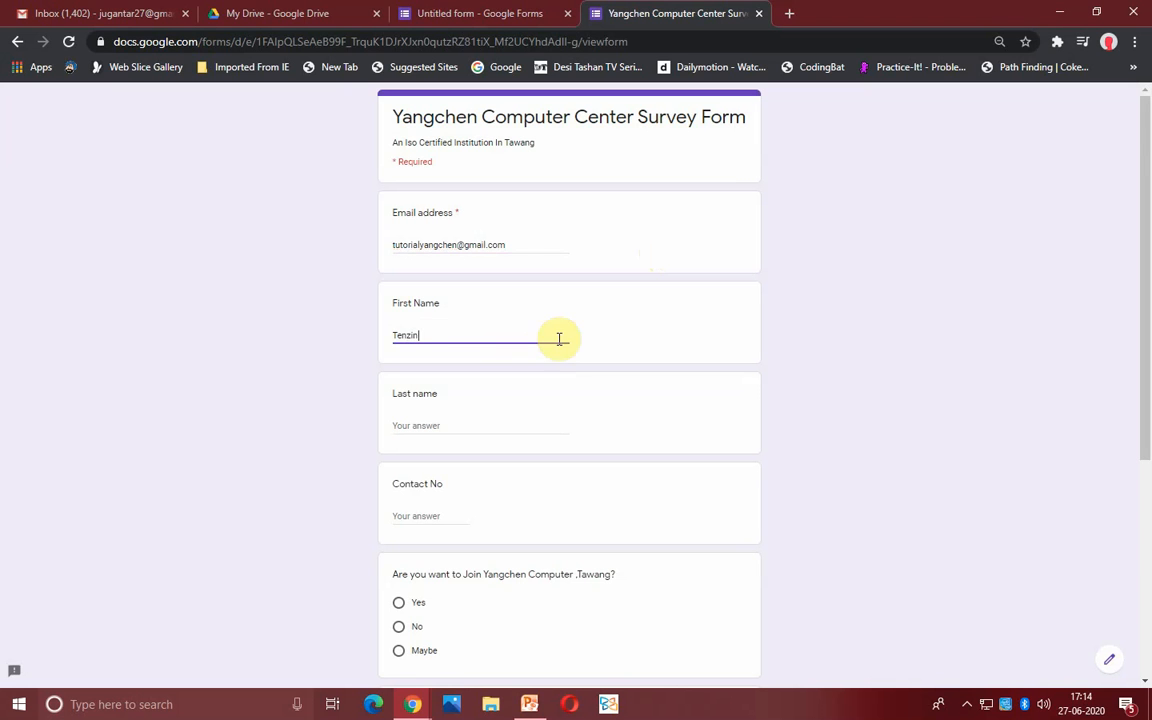
left_click(411, 422)
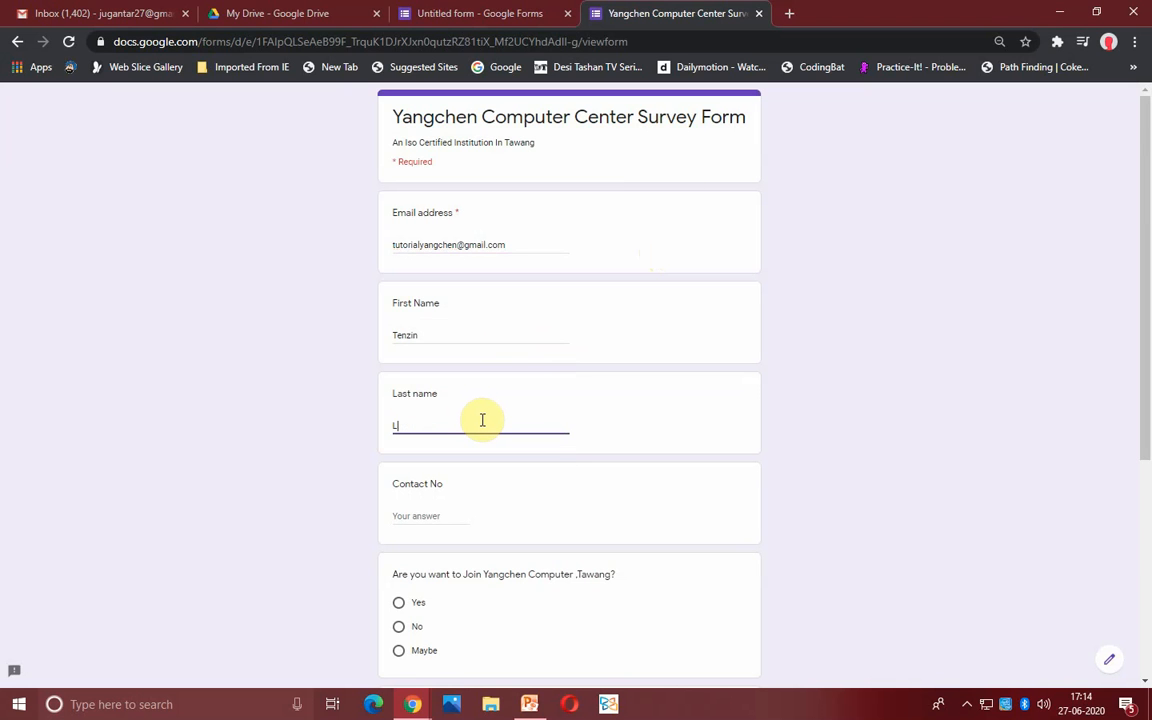
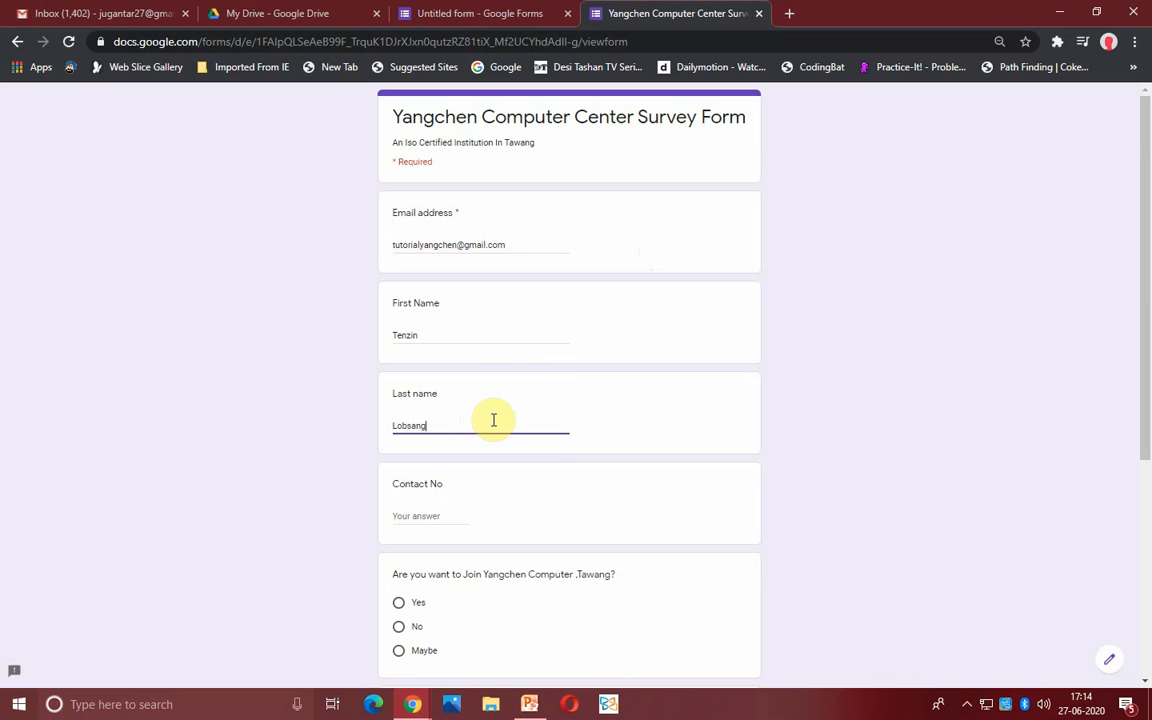
- Enter the contact number, answer Yes to joining Yangchen Computer, and submit the response
scroll(450, 486, "down", 2)
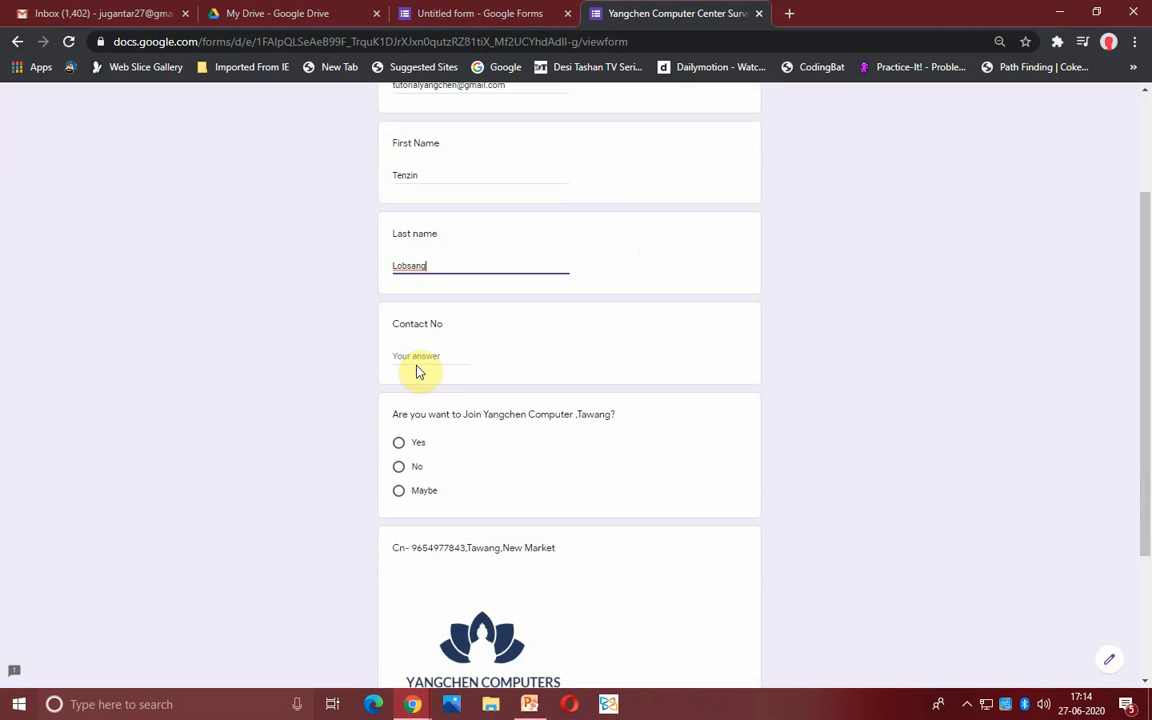
left_click(412, 355)
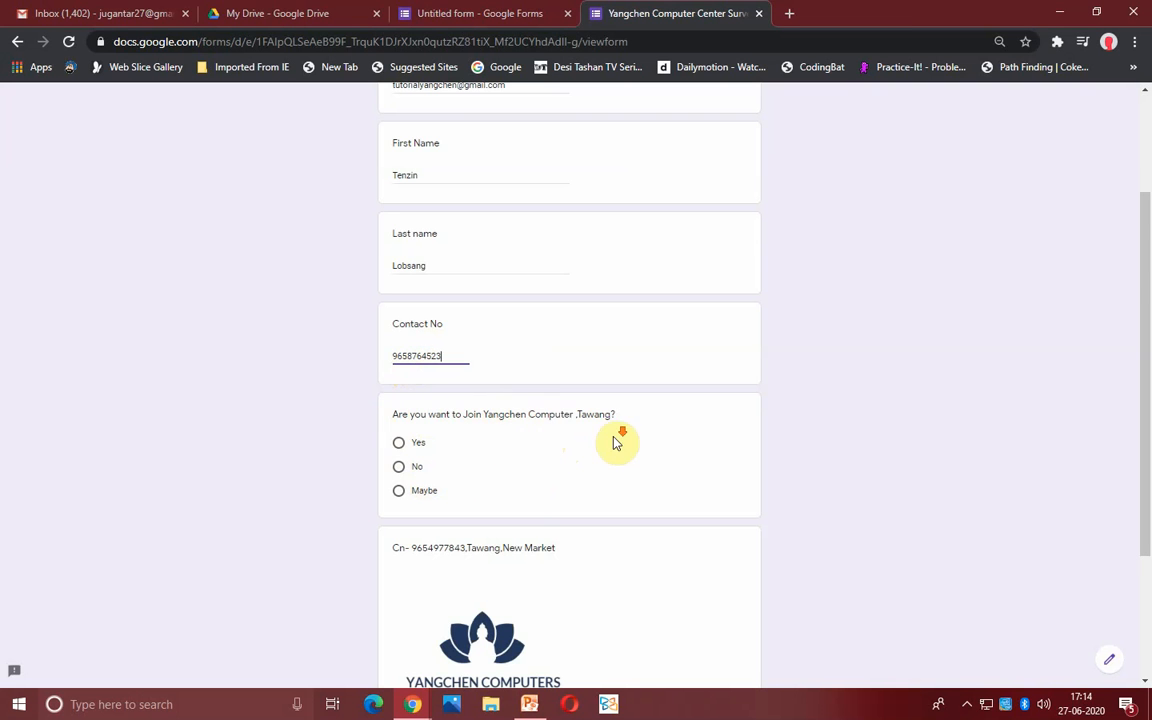
scroll(528, 355, "down", 2)
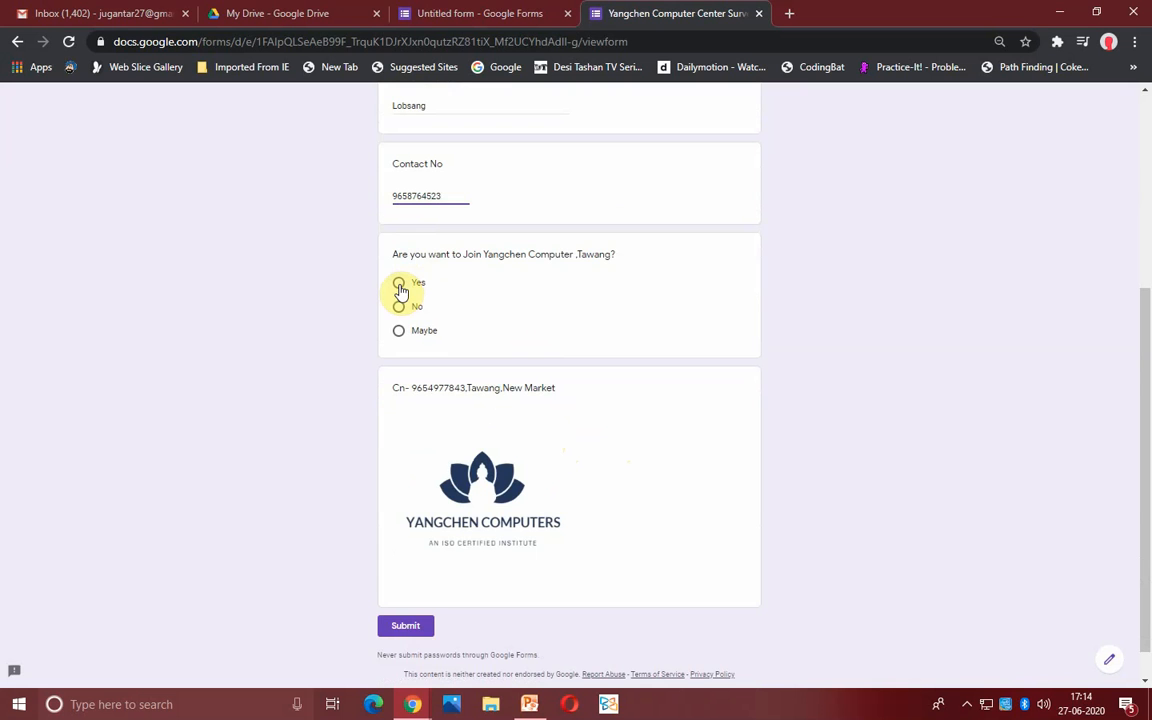
left_click(399, 287)
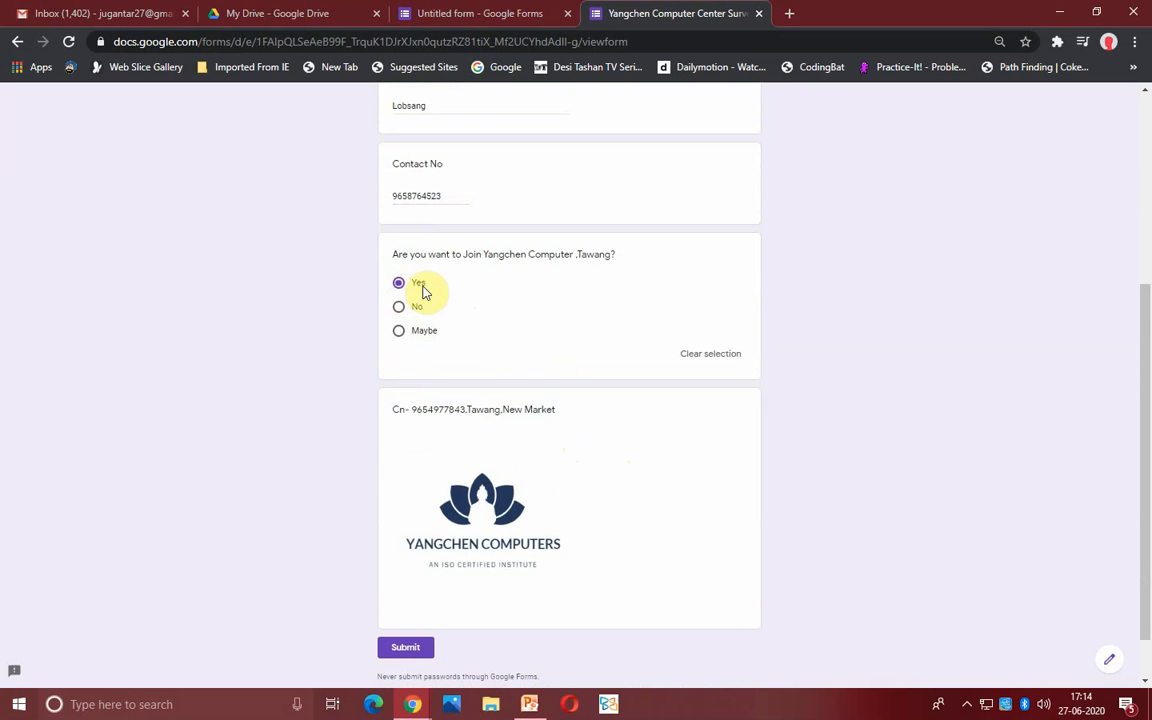
scroll(478, 350, "down", 1)
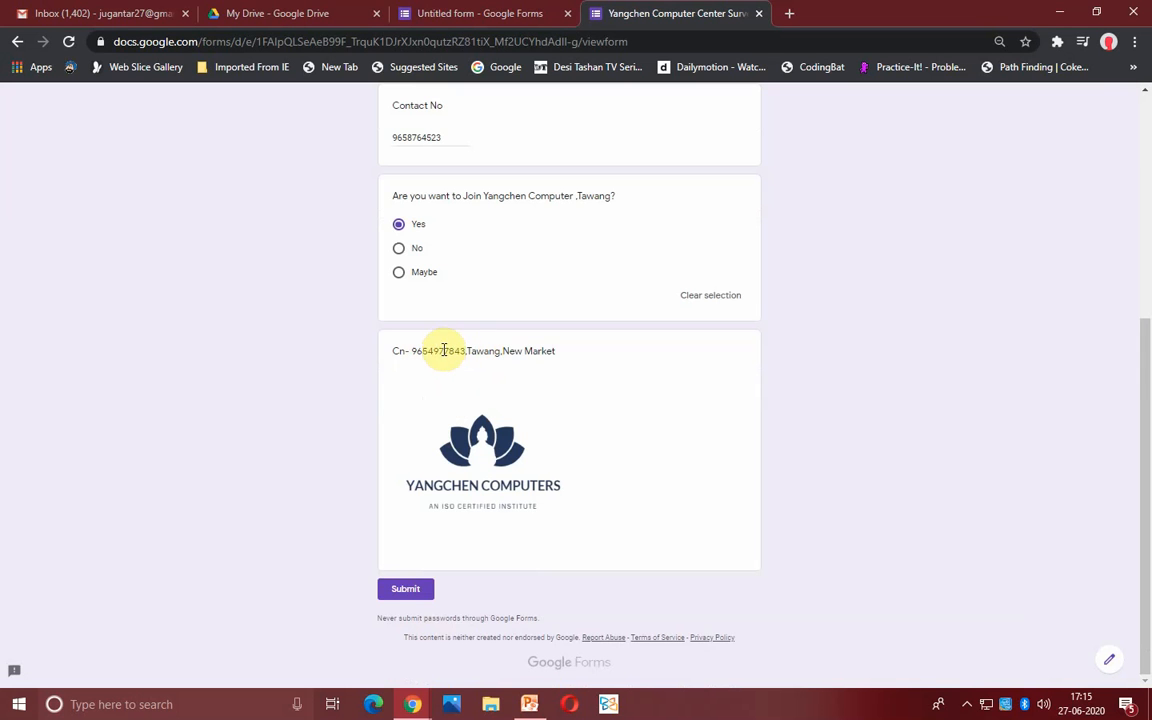
left_click(408, 592)
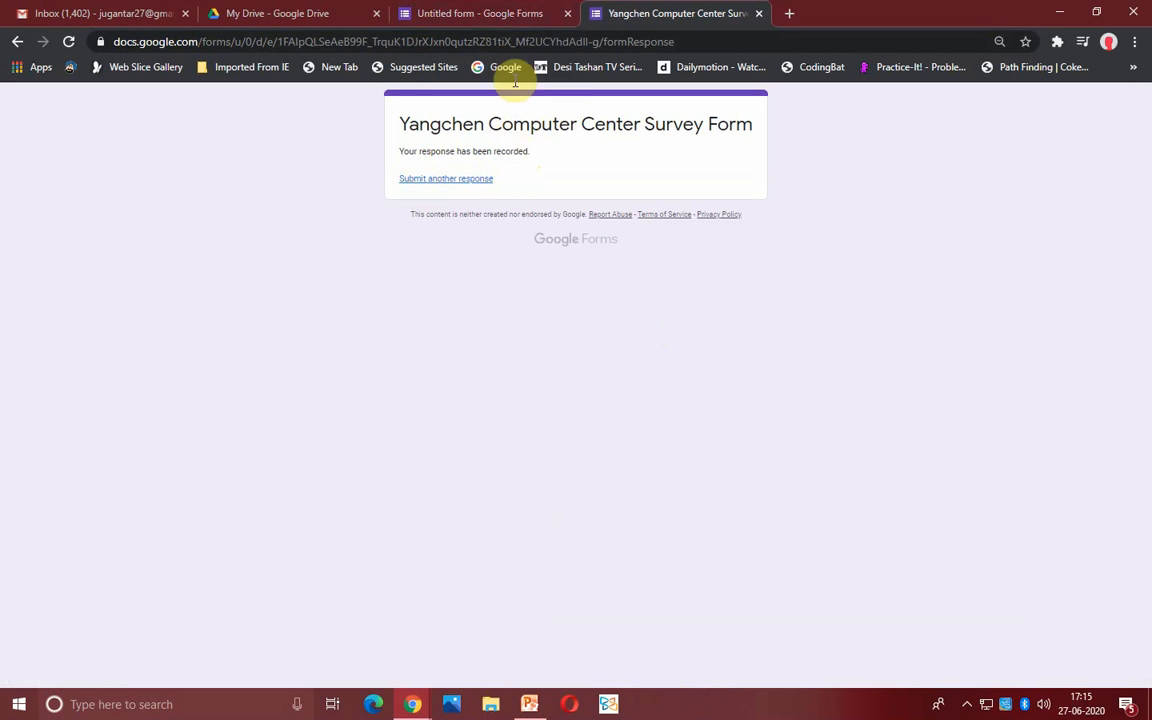
- Return to the form editor, dismiss the Send form dialog, and view the 1 collected response
left_click(480, 14)
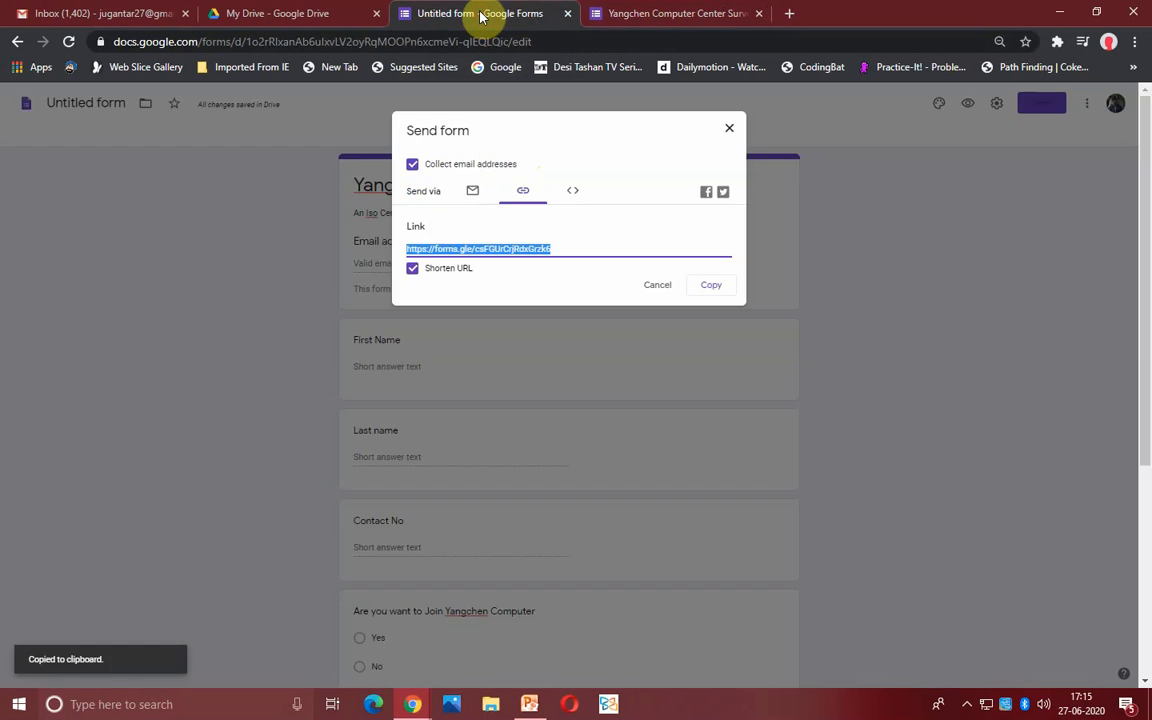
left_click(731, 128)
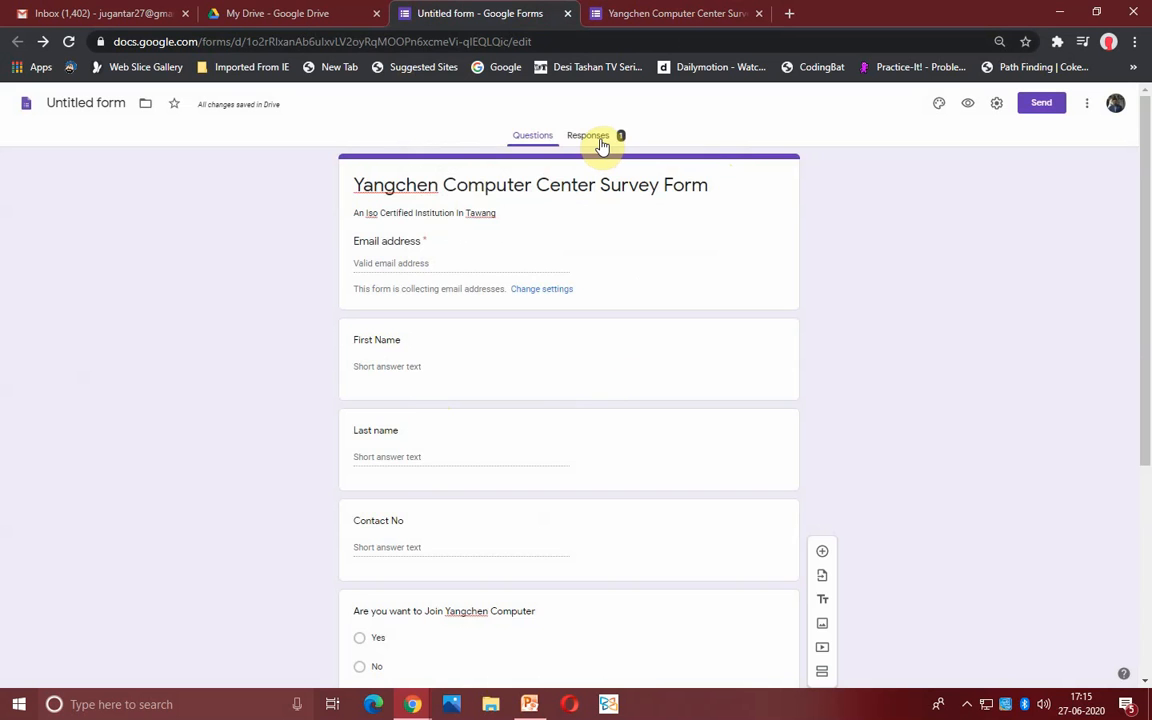
left_click(600, 142)
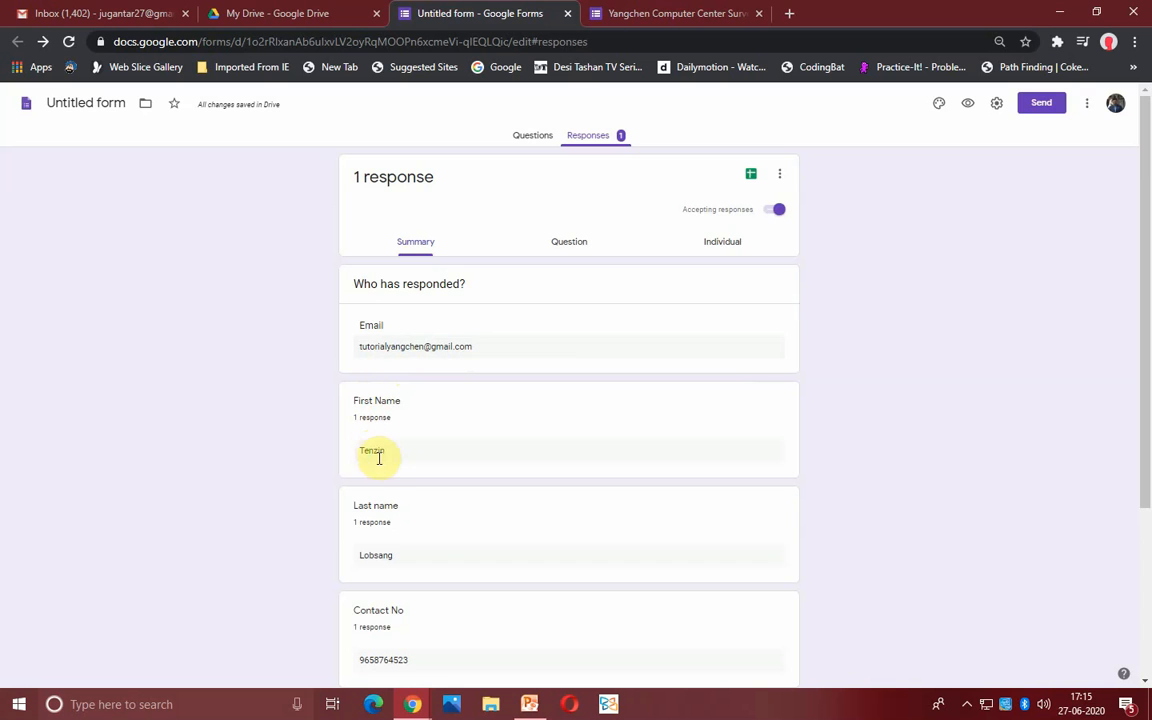
- Link responses to a new spreadsheet named 'Untitled form (Responses)'
left_click(751, 187)
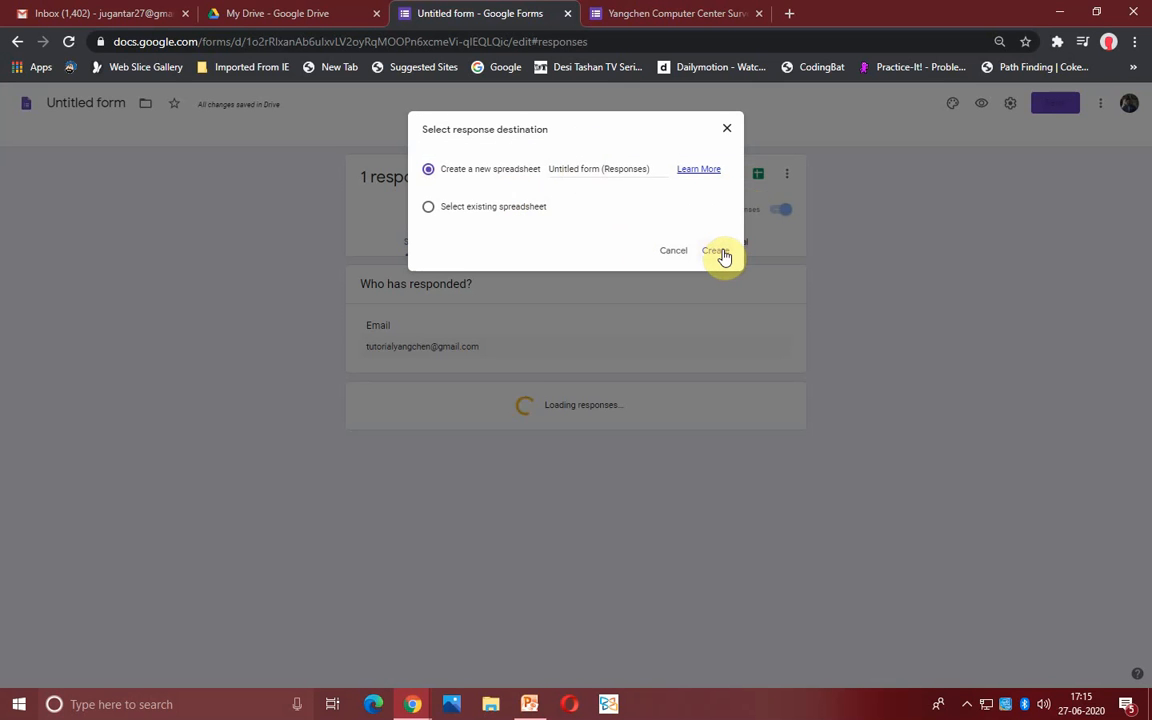
left_click(722, 255)
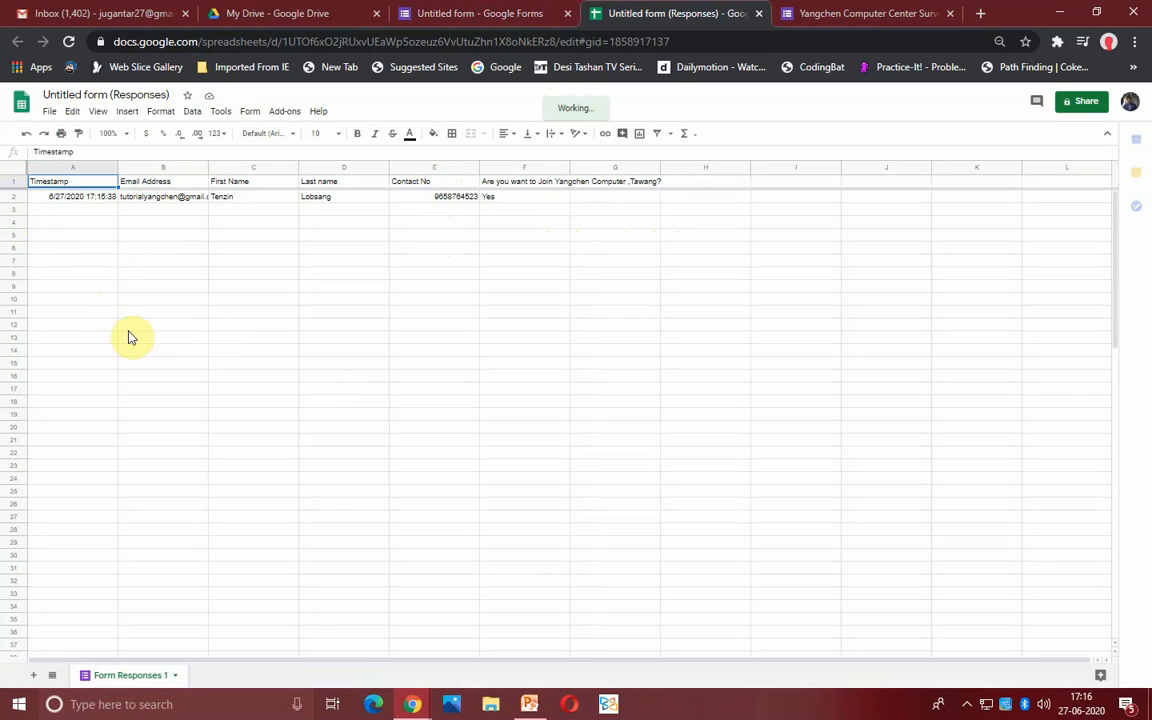
- Check the Yet Another Mail Merge add-on submenu, then bring up PowerPoint's Steps slide
left_click(285, 112)
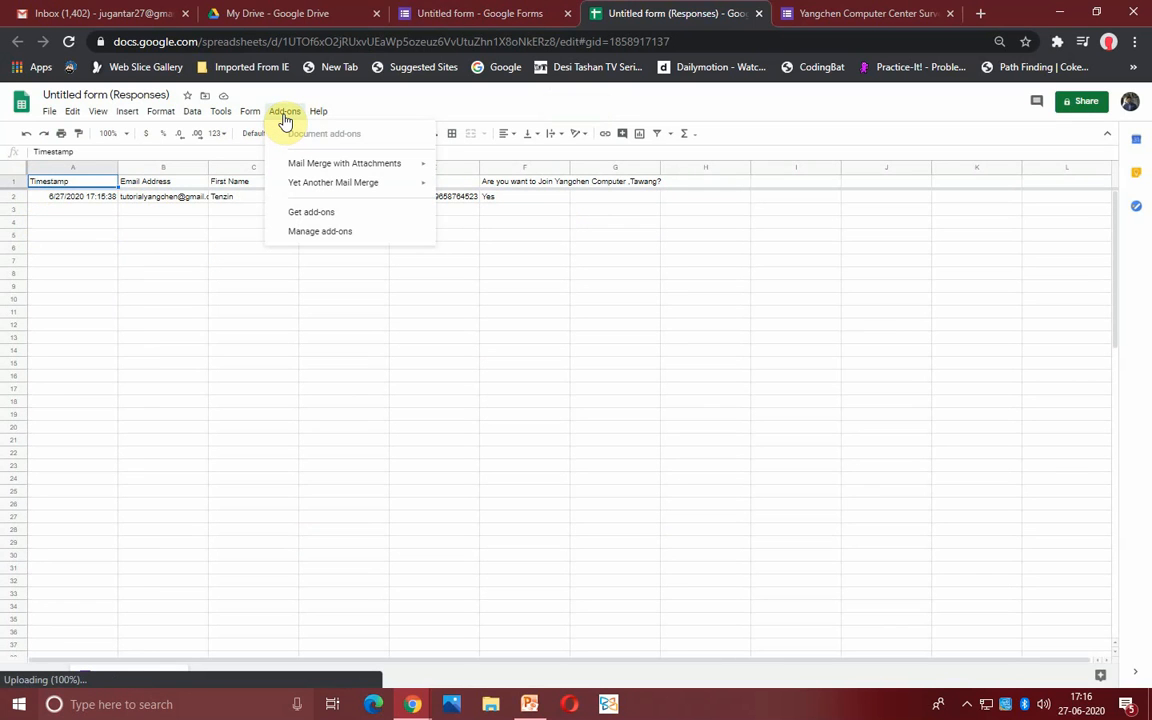
mouse_move(304, 193)
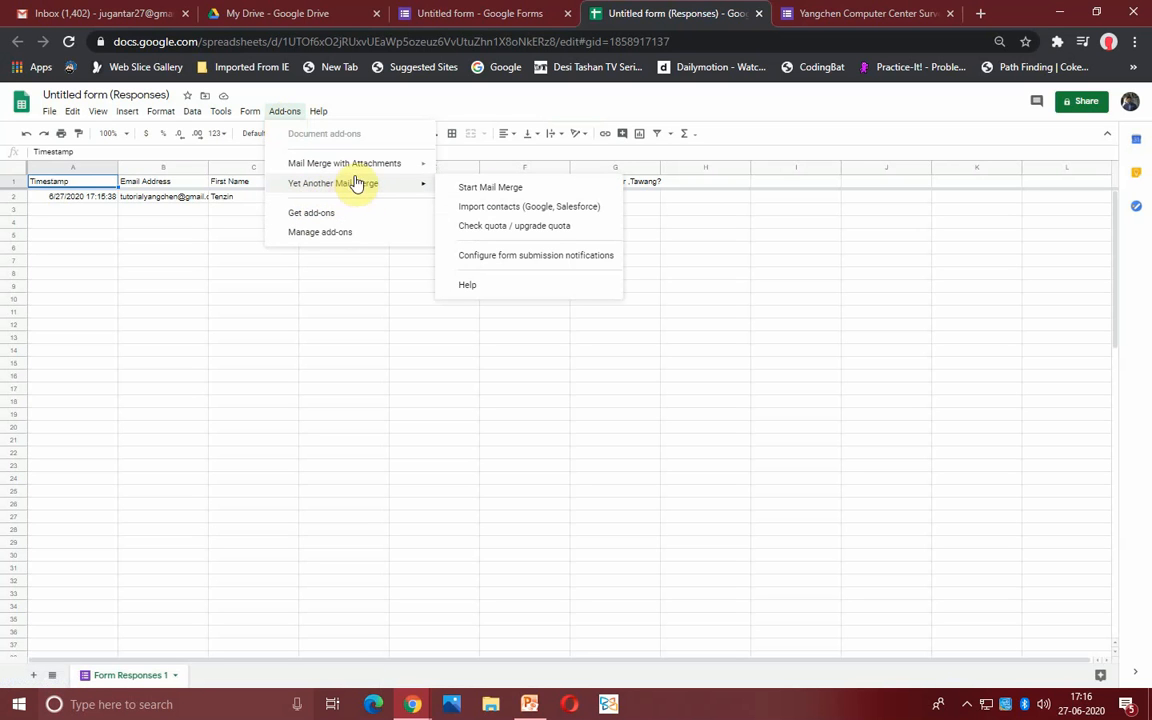
left_click(531, 703)
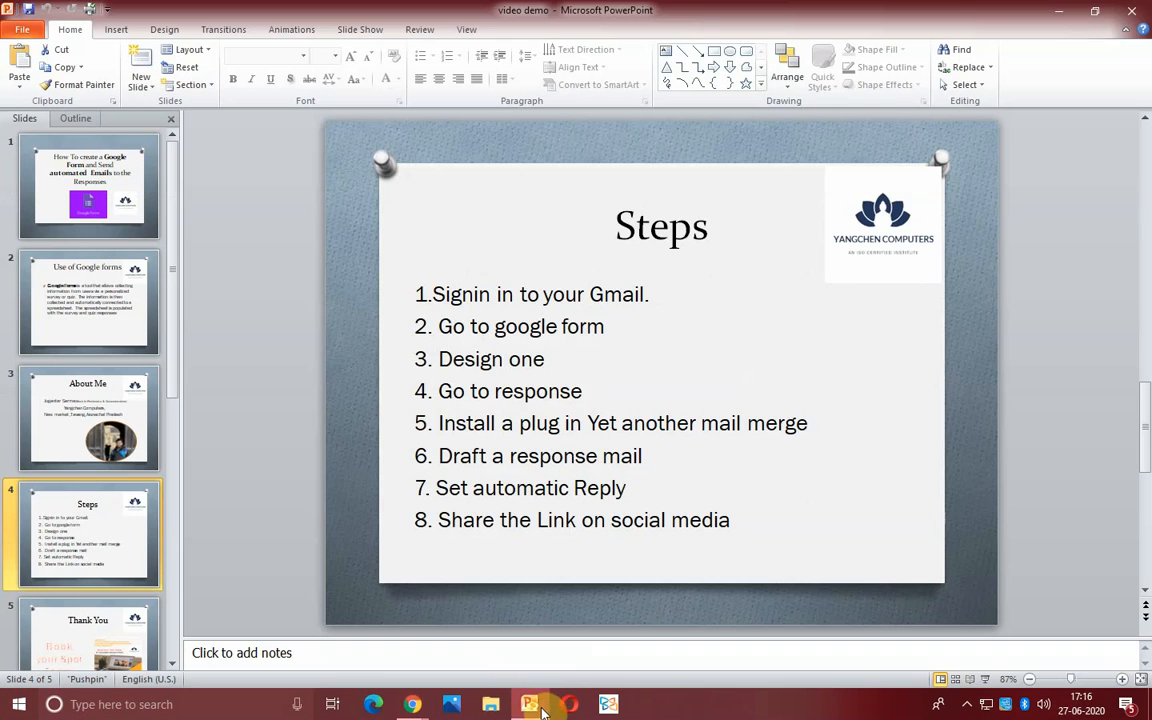
- Review step 5 on installing Yet Another Mail Merge, then minimize PowerPoint
left_click_drag(441, 423, 799, 434)
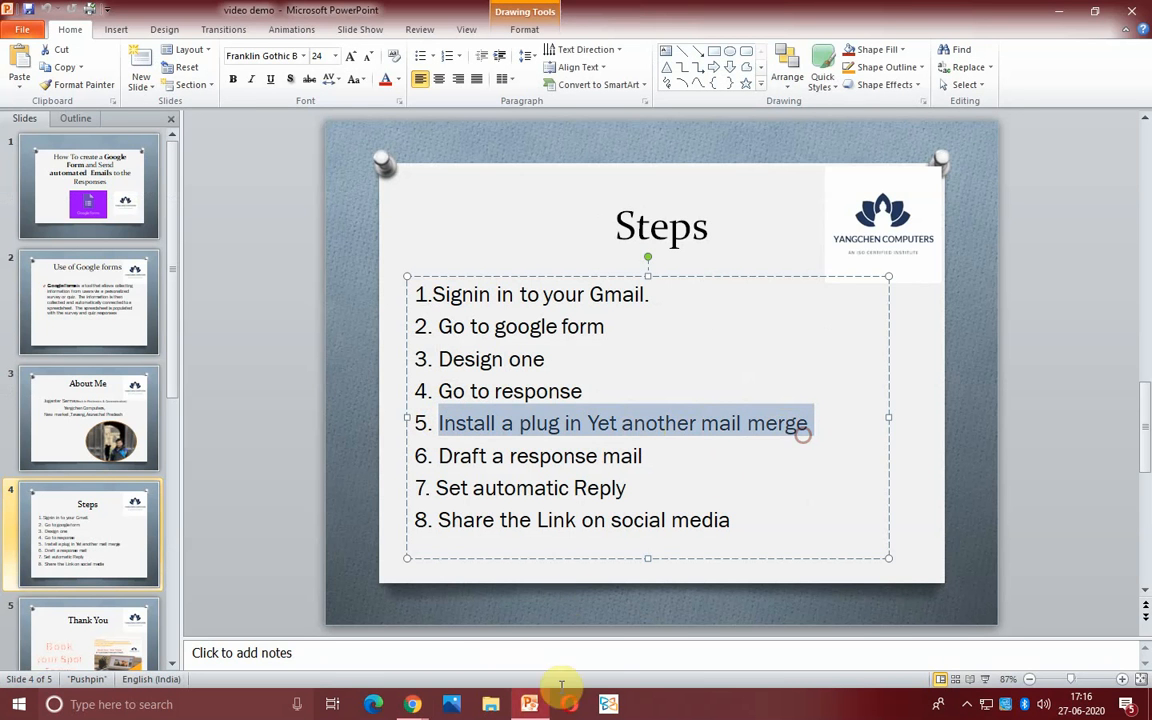
mouse_move(540, 712)
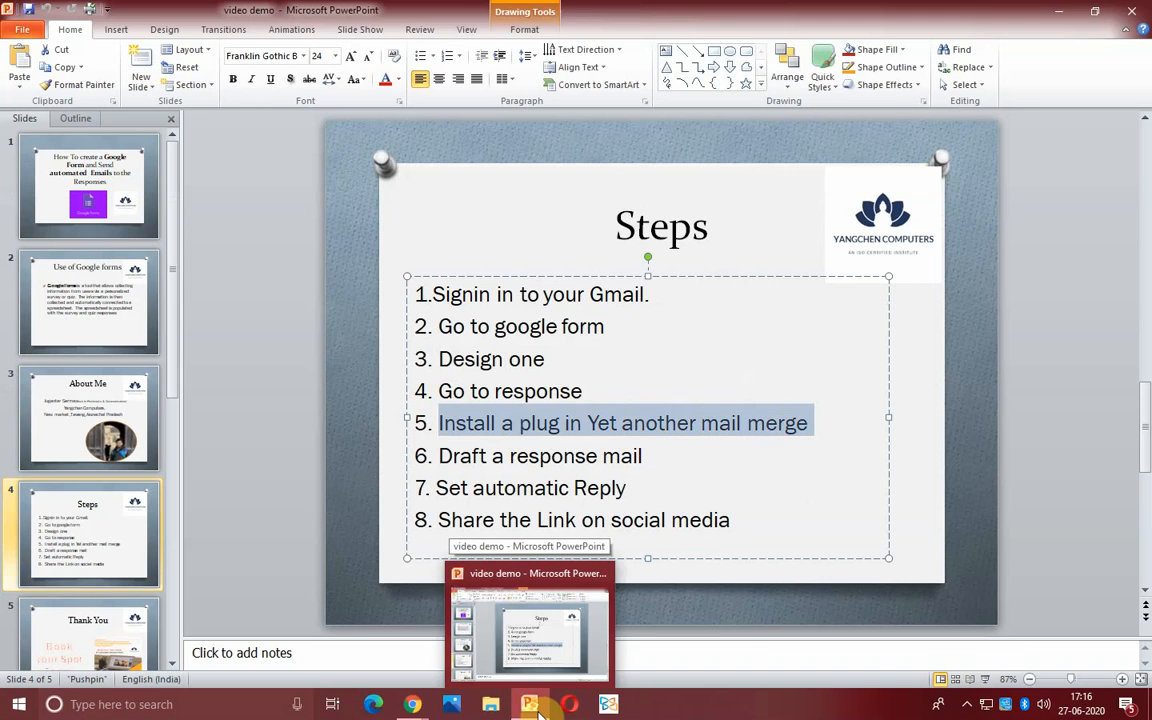
left_click(676, 618)
left_click(546, 712)
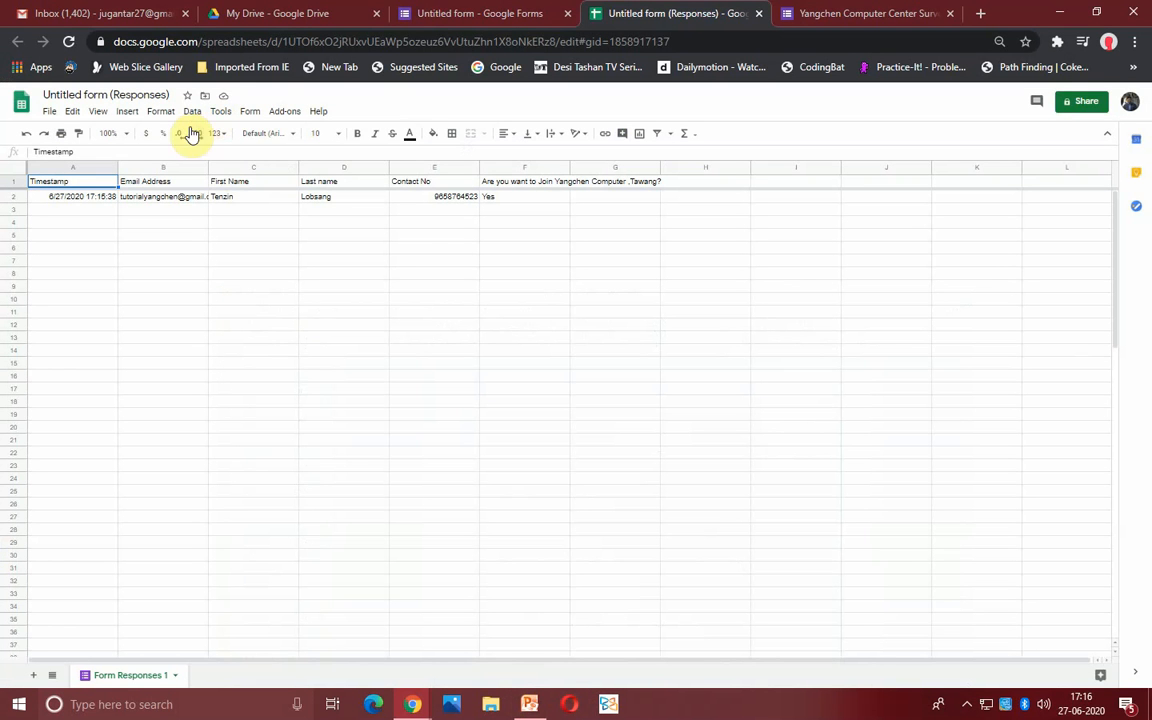
left_click(282, 112)
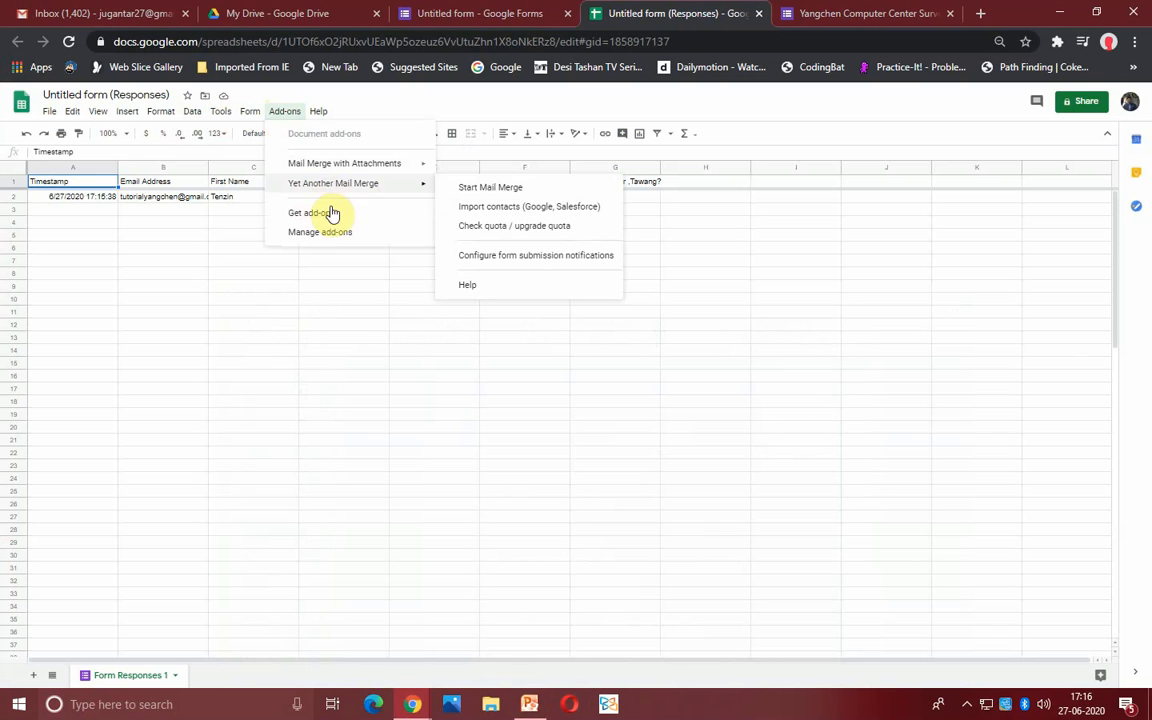
left_click(311, 219)
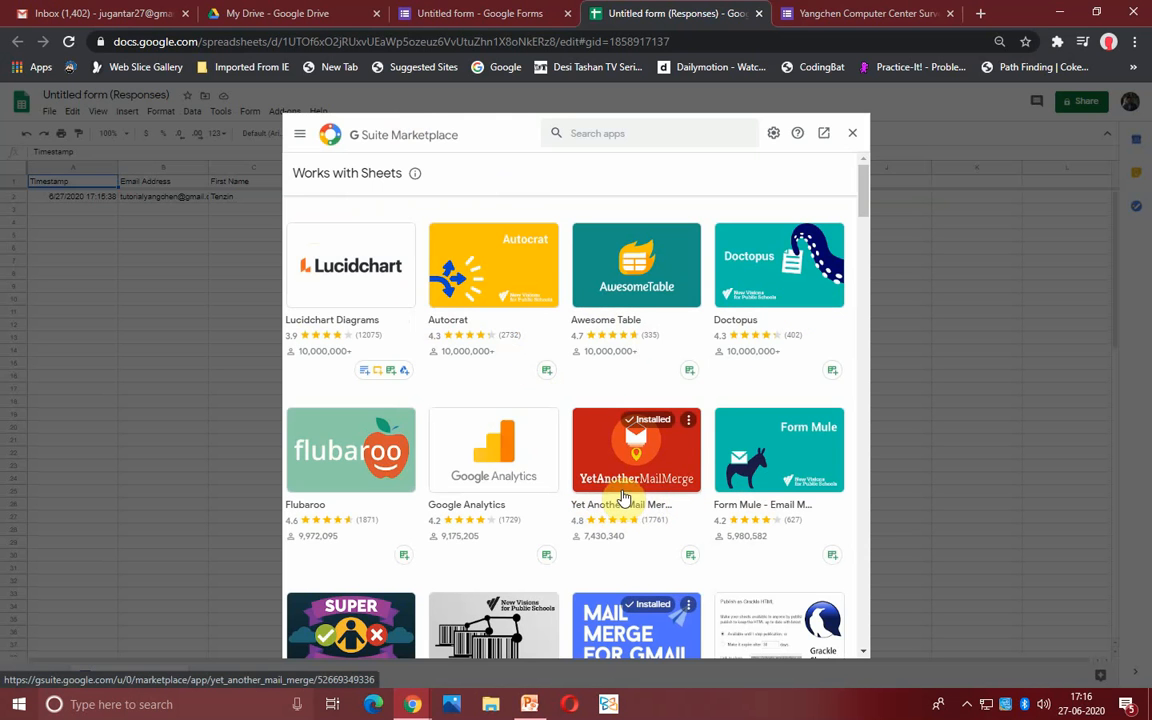
left_click(600, 134)
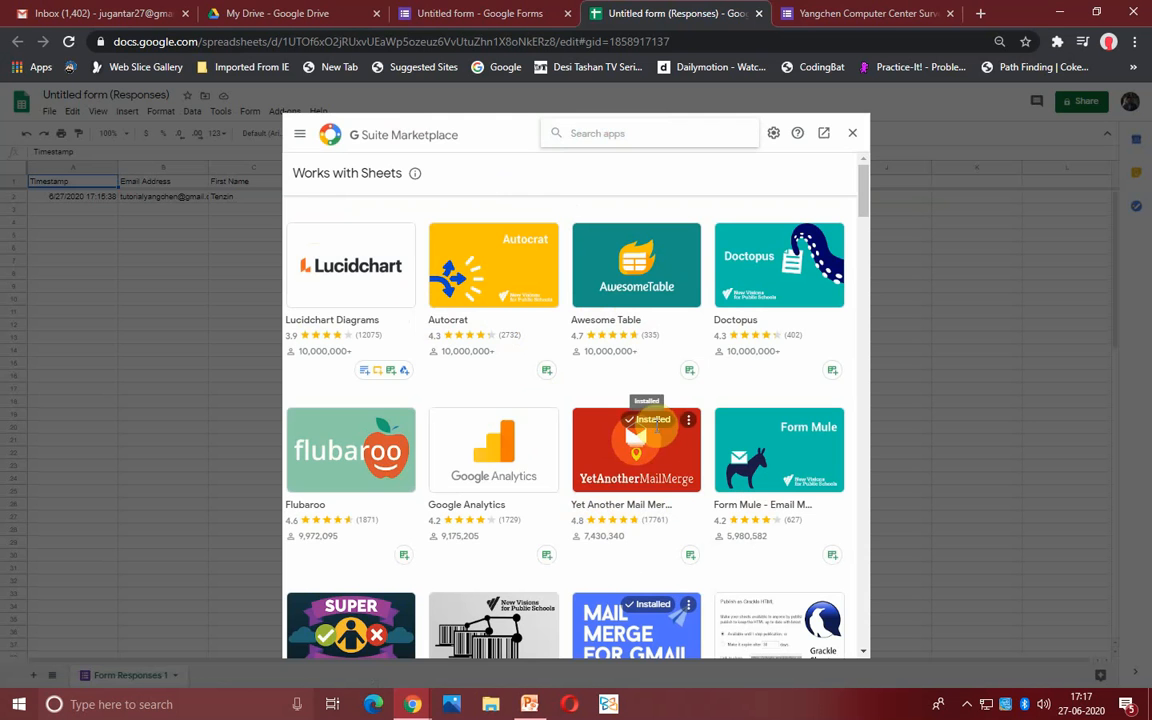
left_click(852, 133)
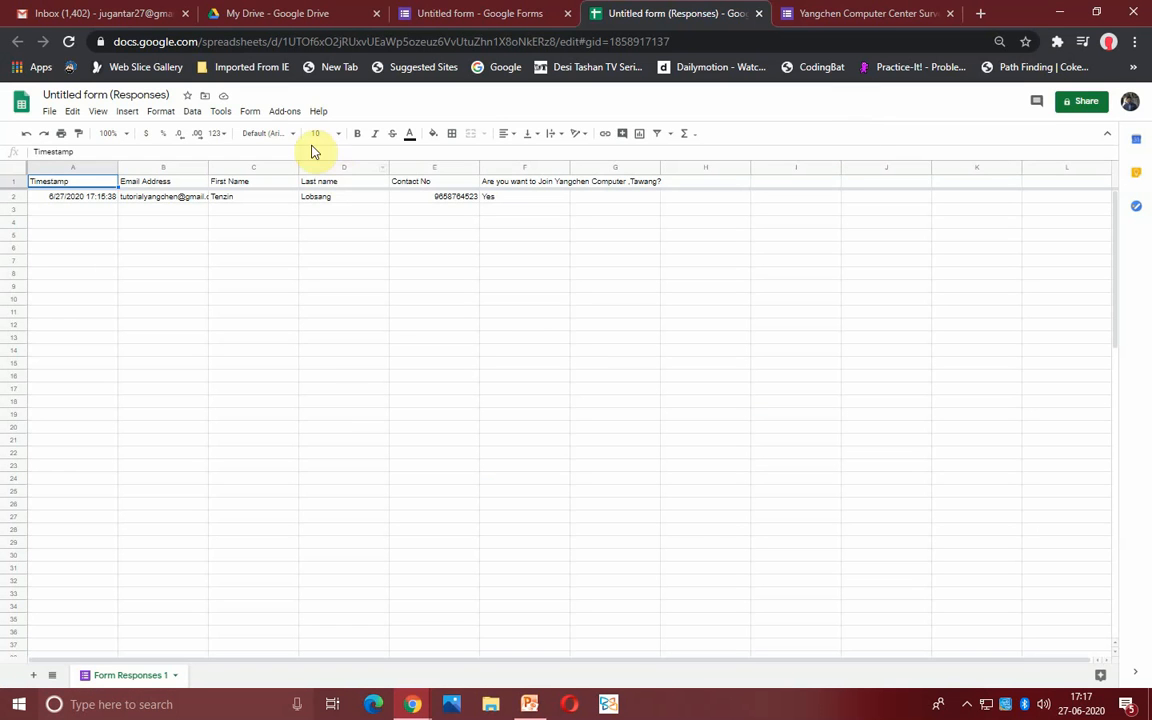
- Launch Yet Another Mail Merge's Start Mail Merge and continue on the personal plan
left_click(279, 112)
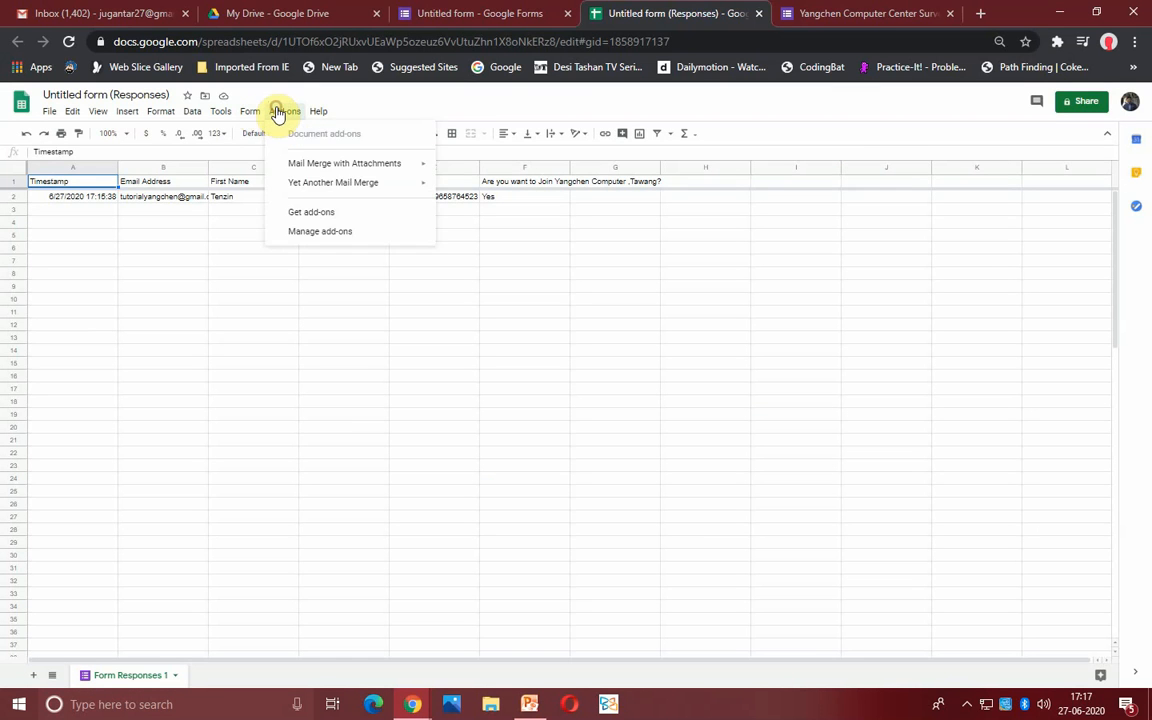
mouse_move(307, 193)
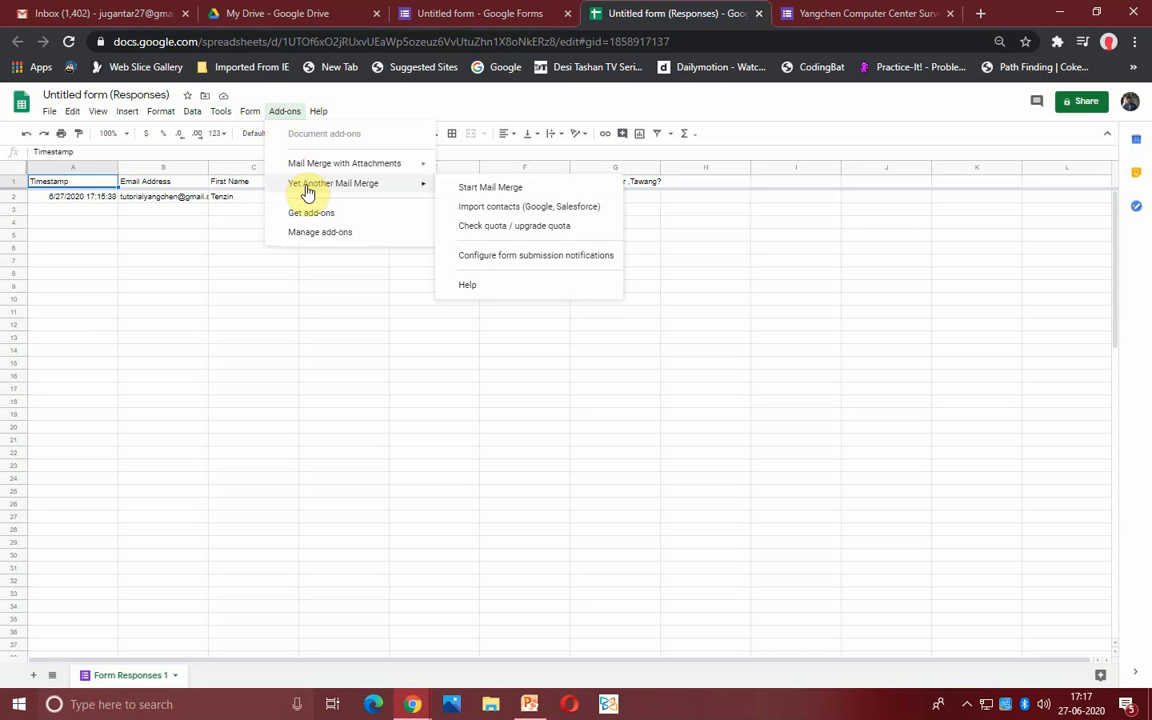
left_click(494, 192)
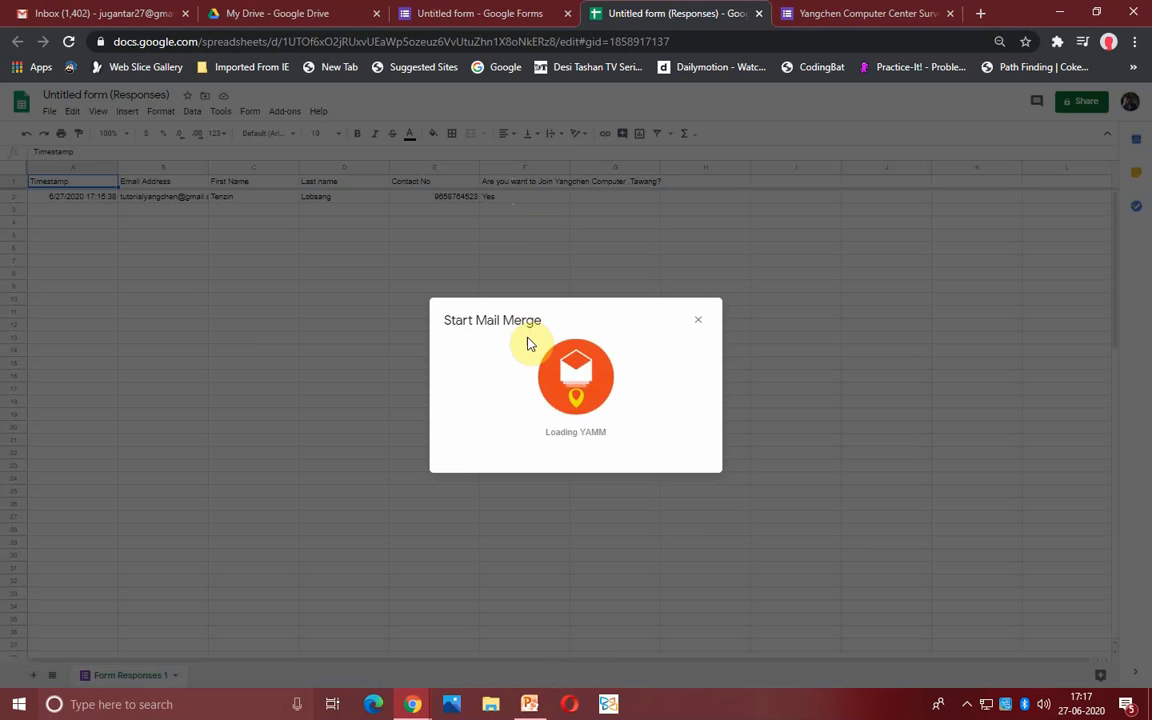
left_click(967, 703)
right_click(977, 680)
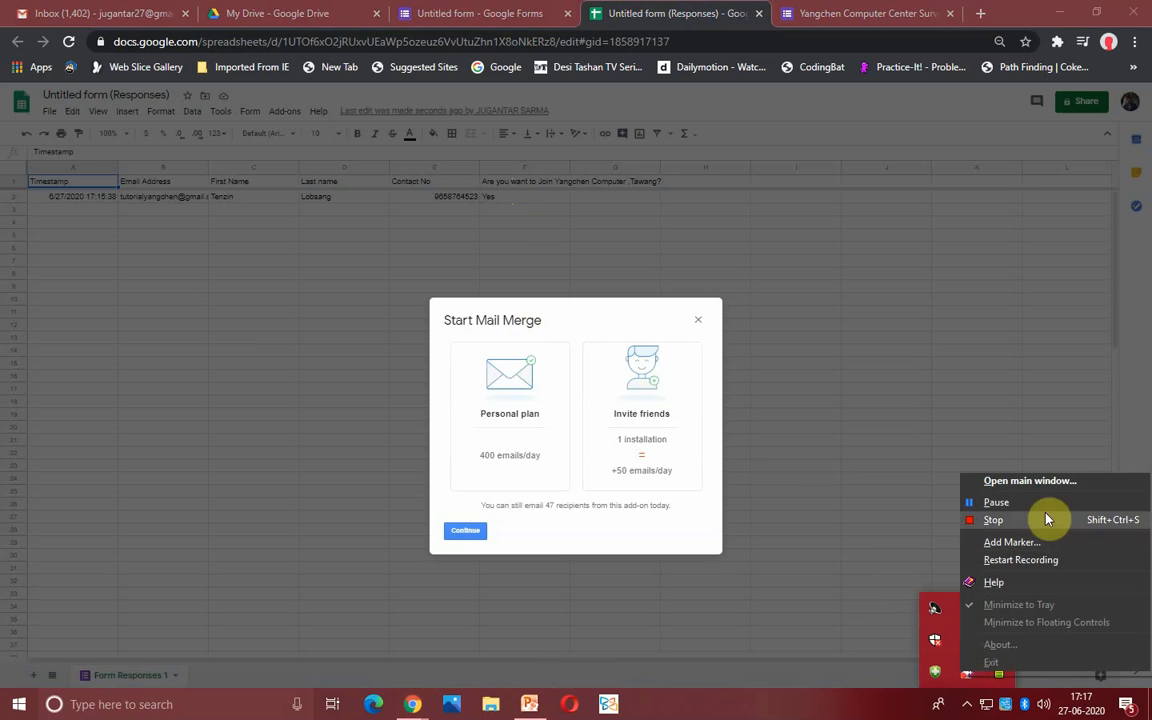
left_click(1008, 506)
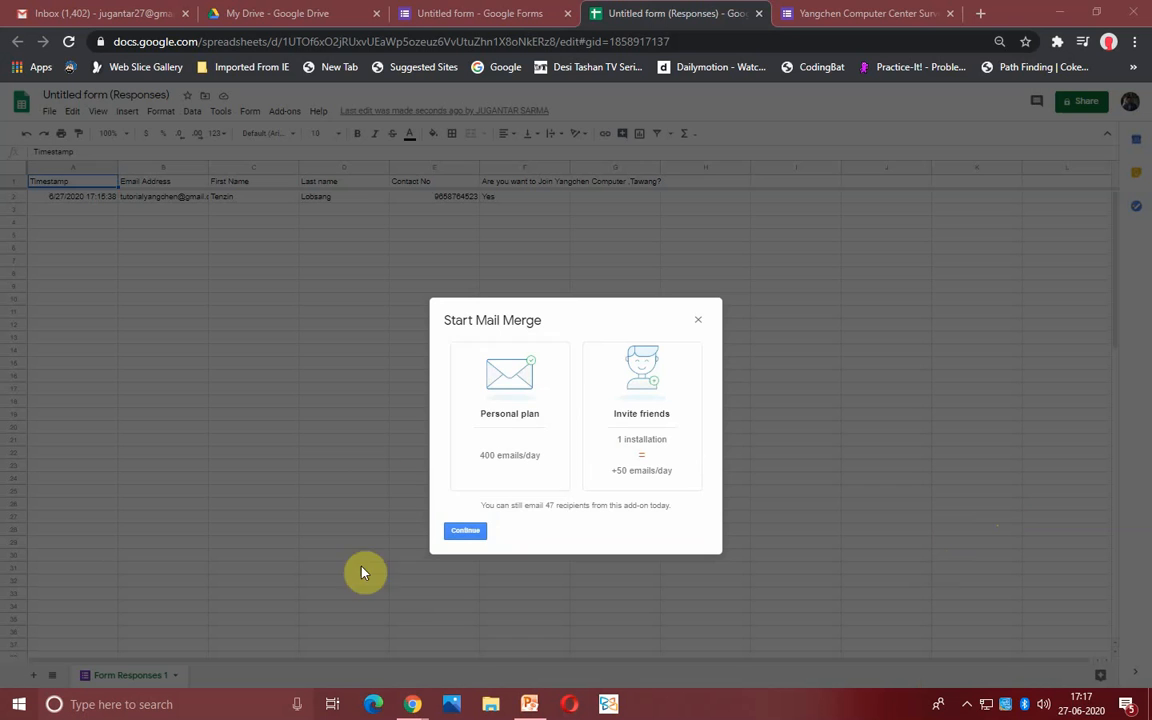
left_click(474, 534)
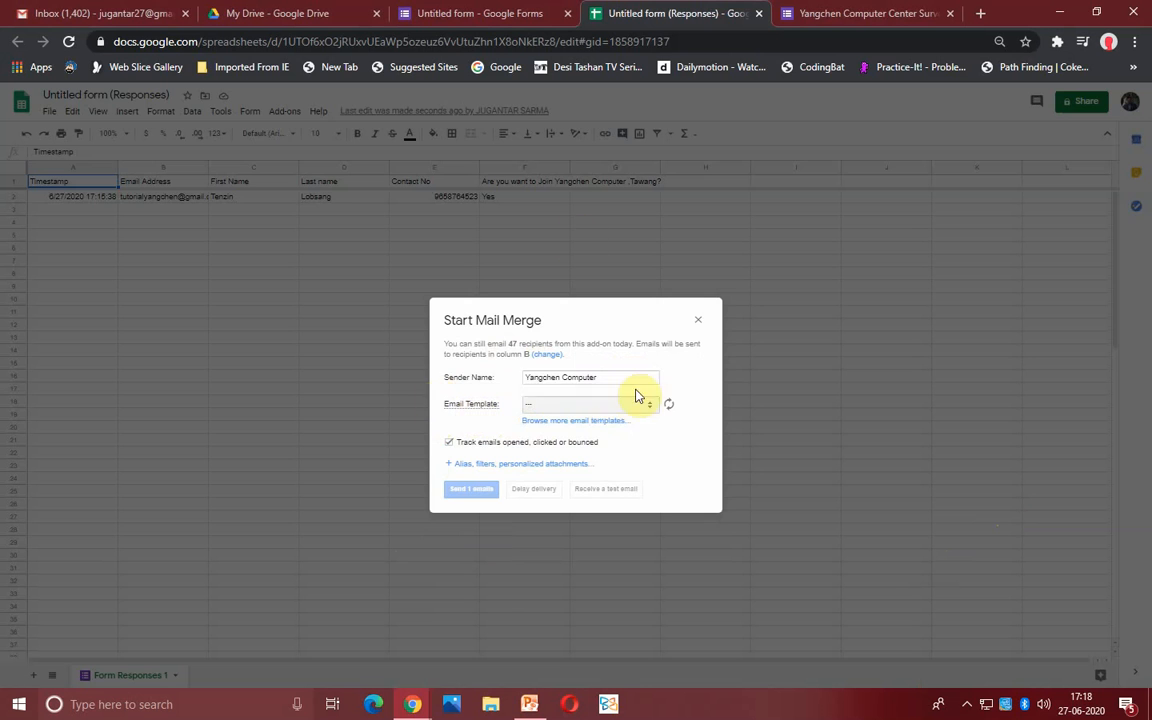
left_click(112, 13)
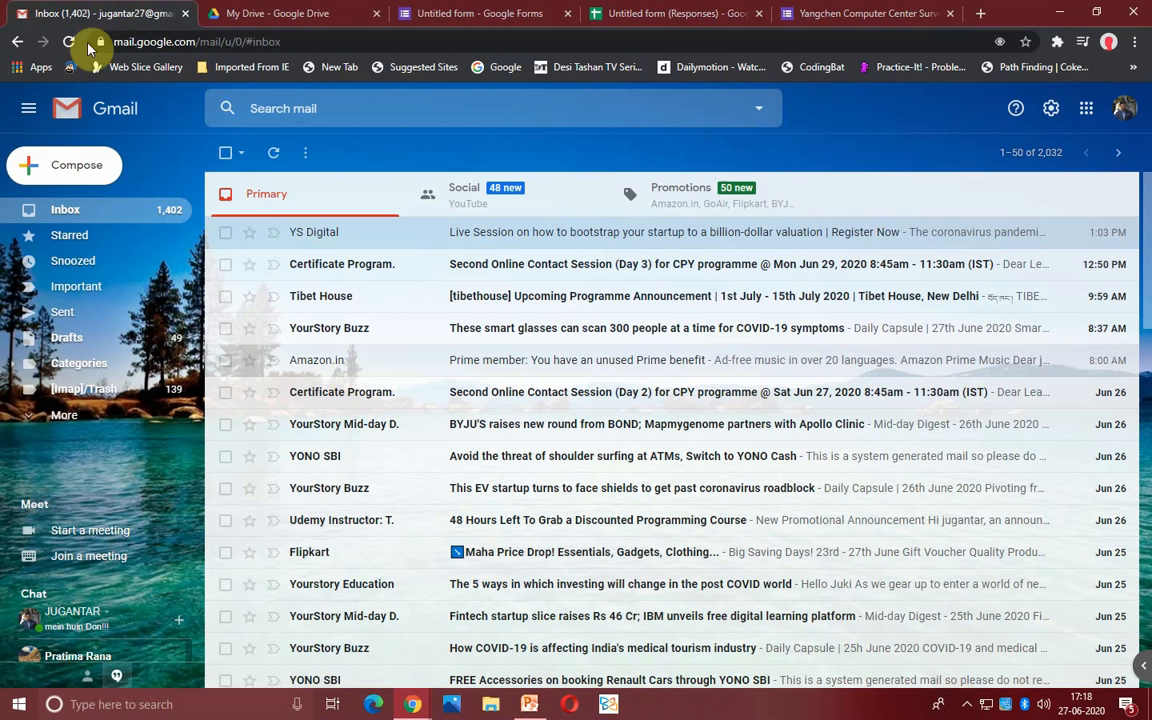
- Compose a Gmail draft with subject 'Thanks for your Response' and body 'hello' above the signature
left_click(58, 175)
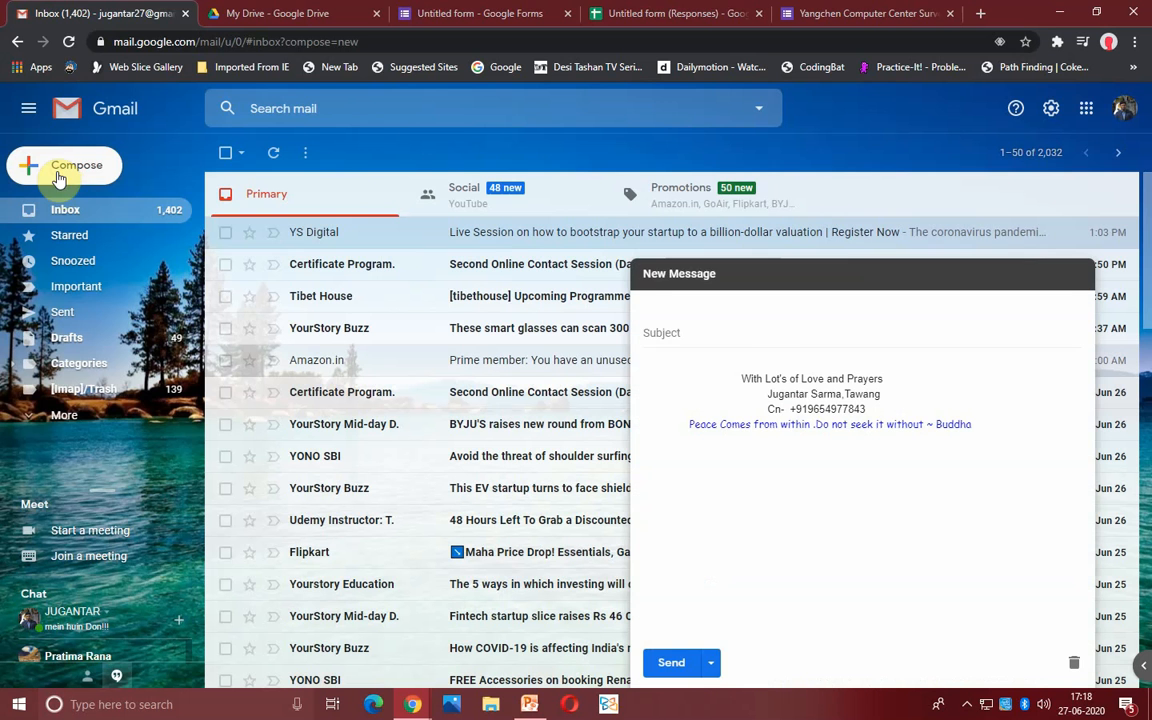
left_click(730, 368)
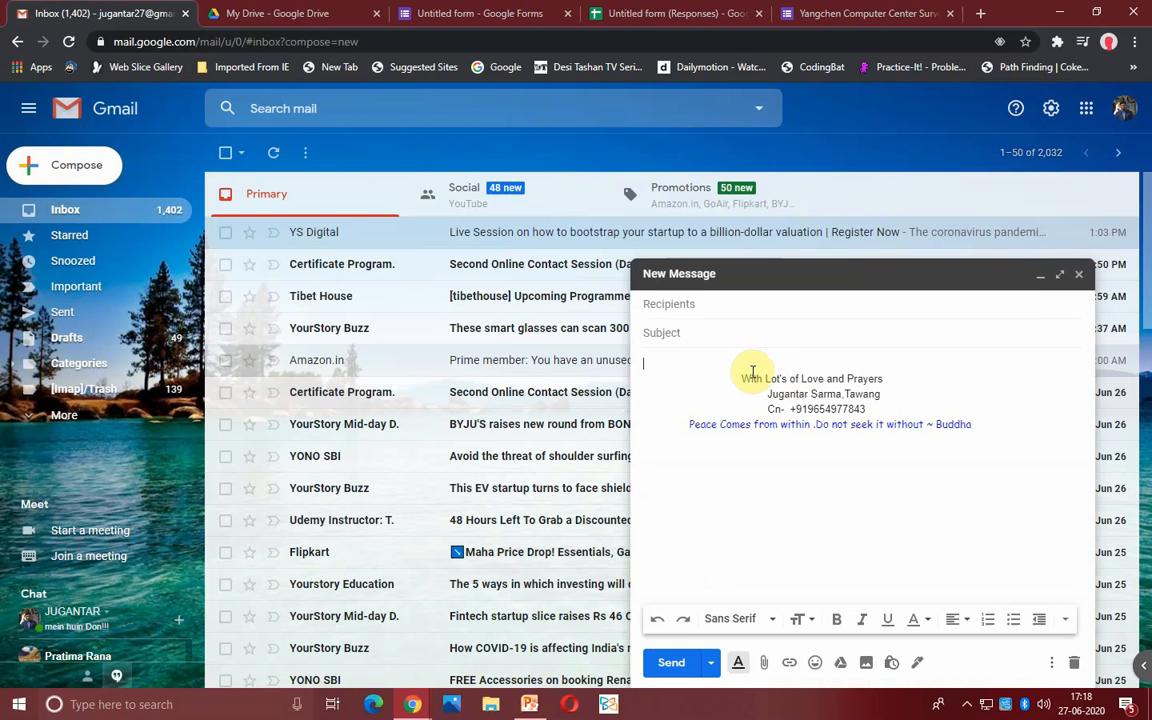
key("Return")
key("Return")
key("Return")
key("Return")
key("Return")
key("Return")
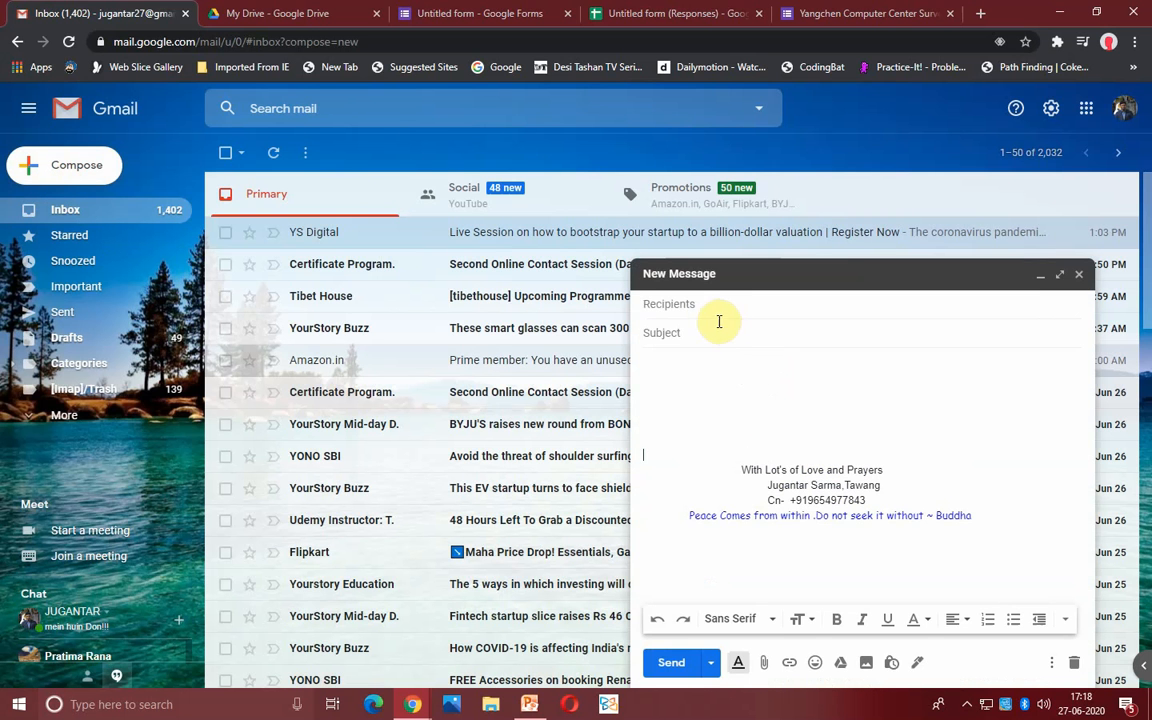
left_click(703, 331)
left_click(670, 304)
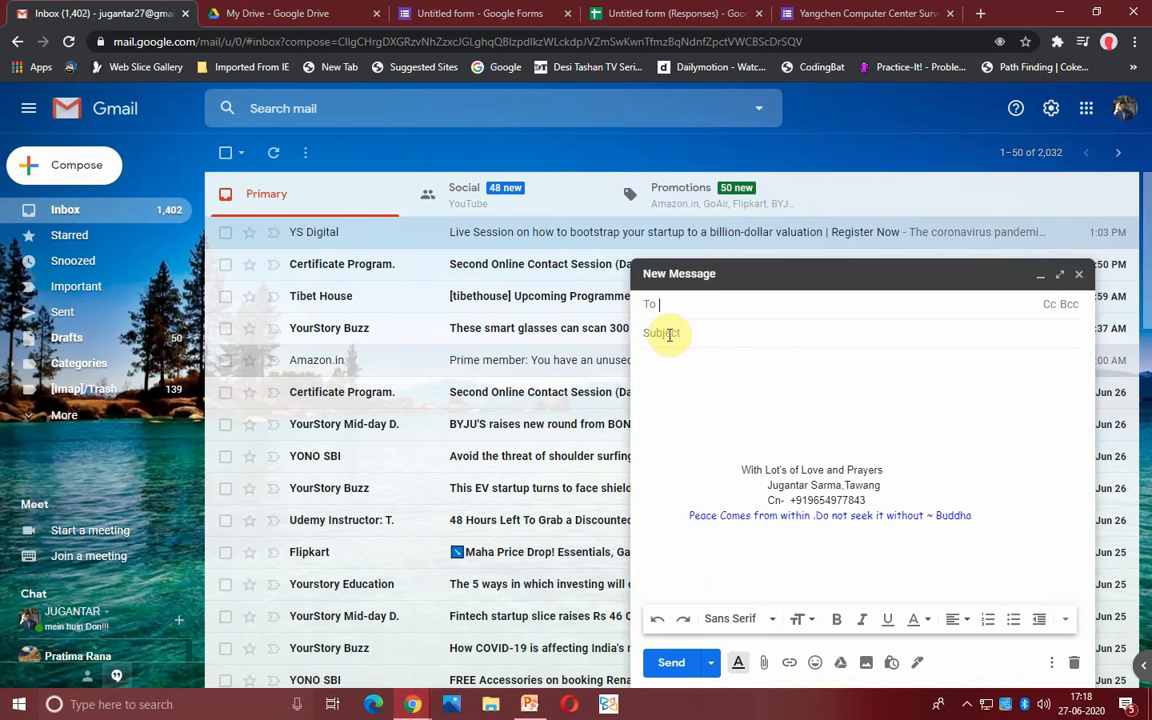
left_click(668, 334)
type("T")
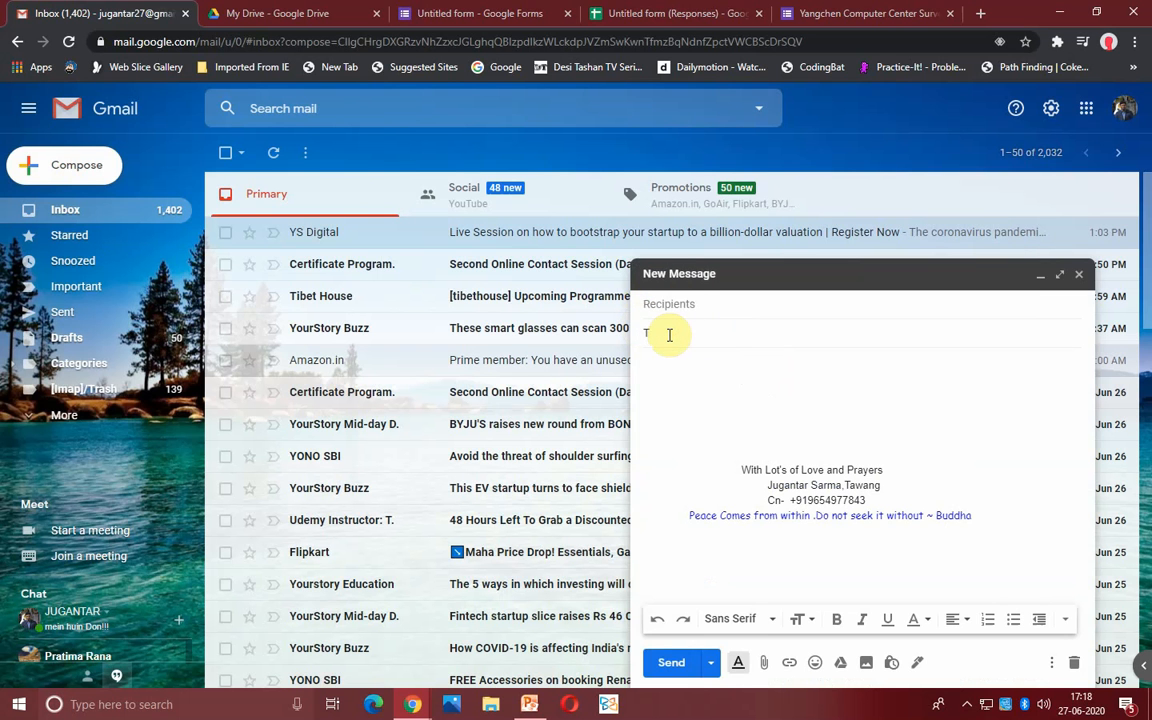
type("hanks for your Response")
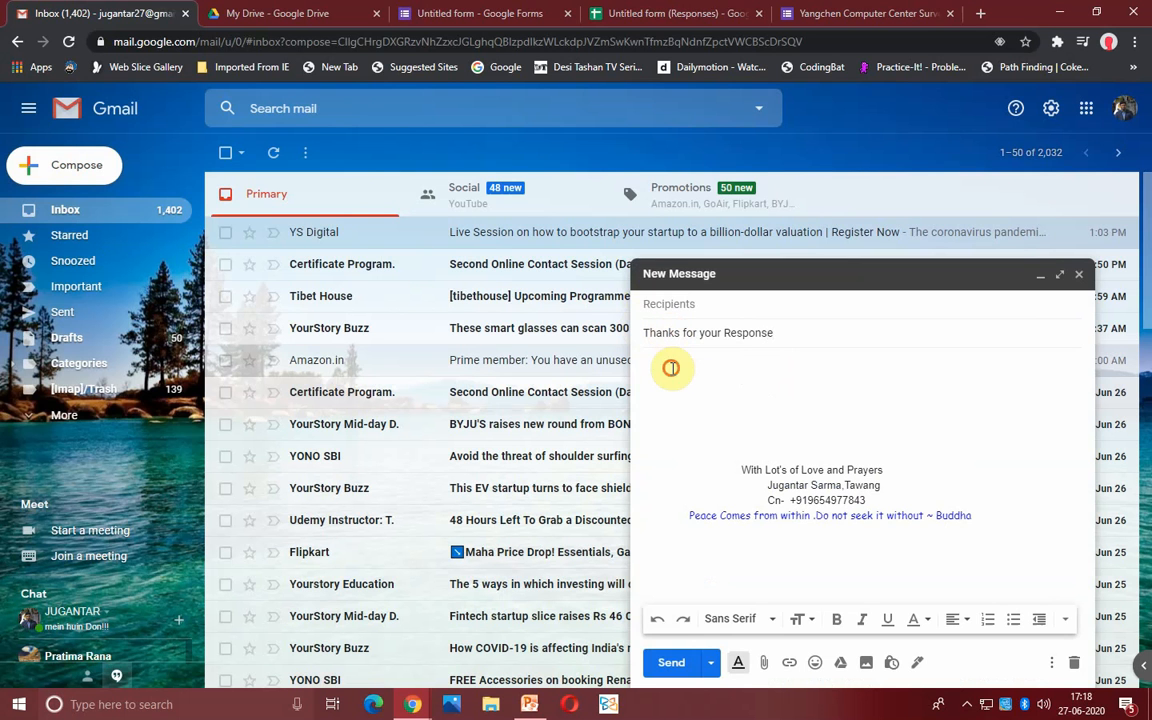
left_click(672, 366)
type("hello")
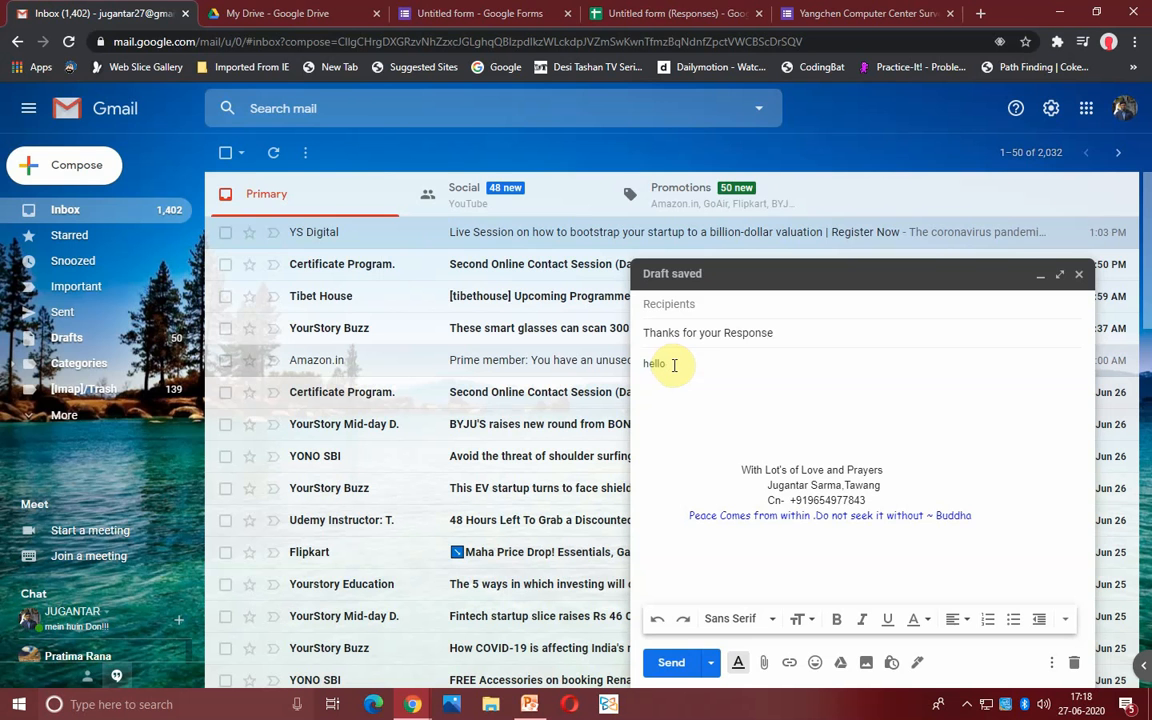
left_click(473, 13)
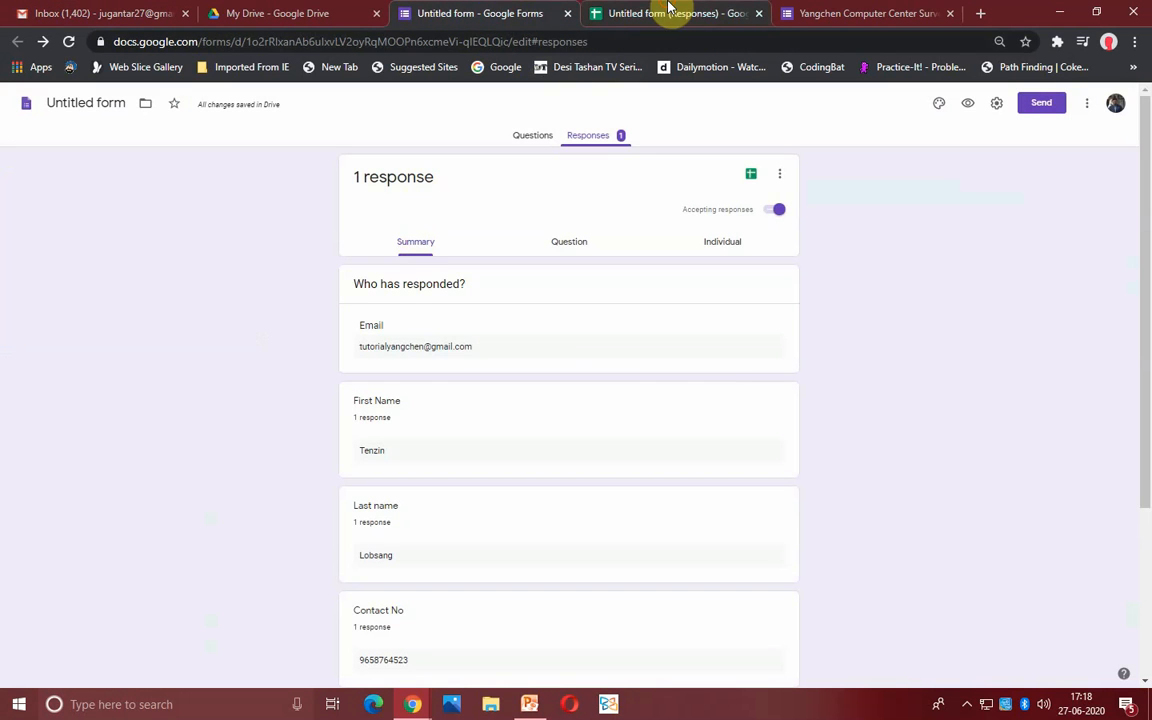
left_click(663, 13)
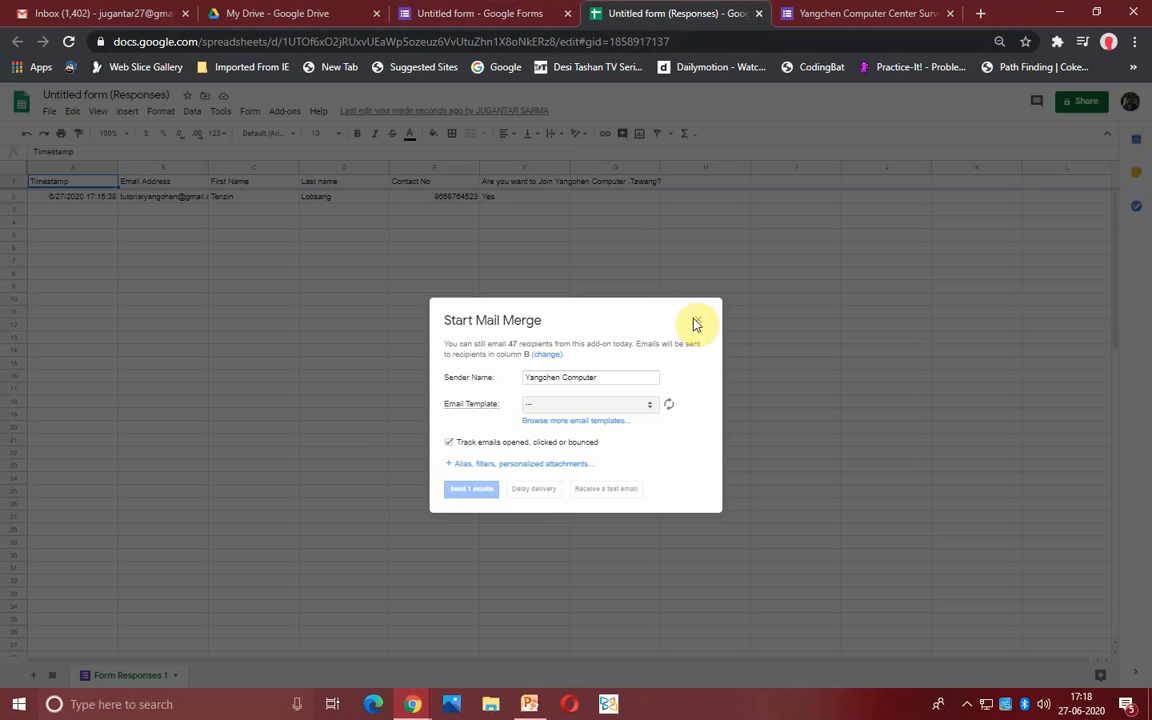
left_click(699, 322)
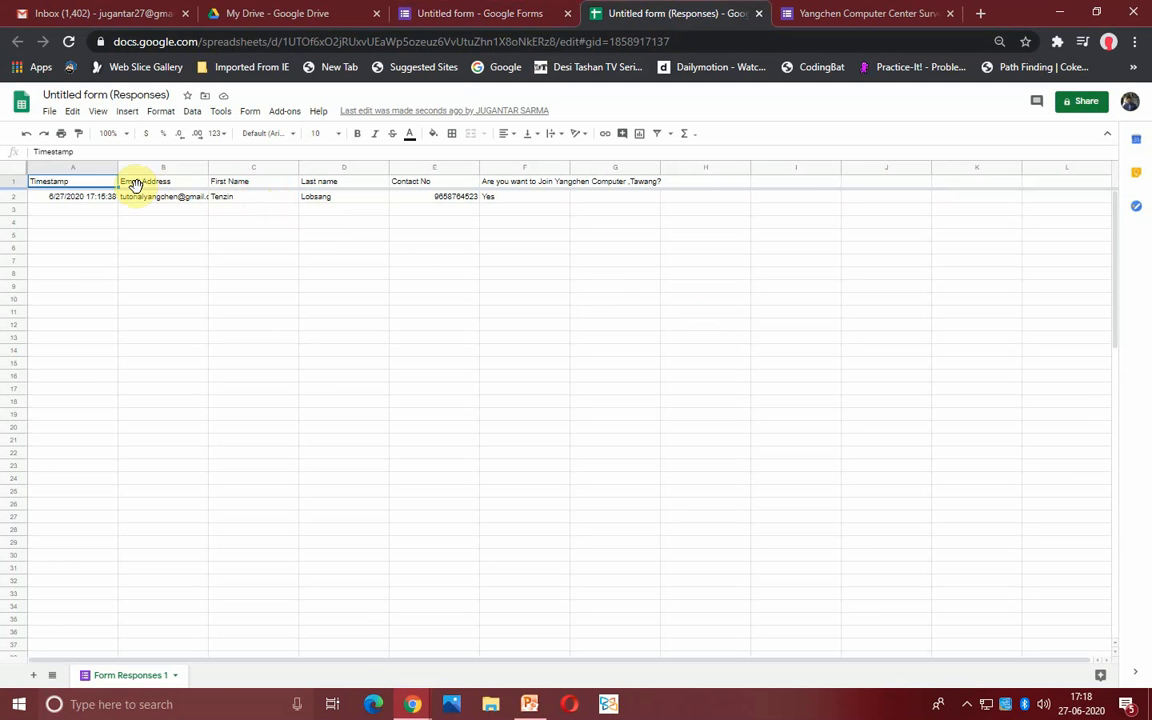
left_click(234, 184)
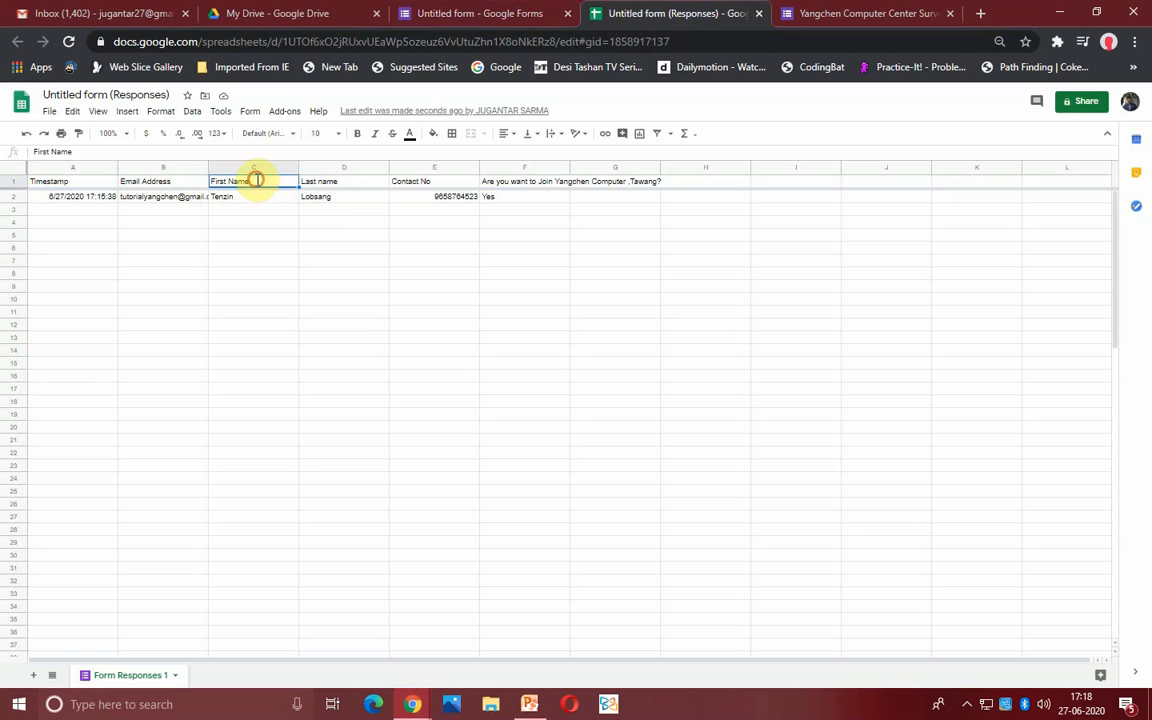
double_click(259, 183)
left_click_drag(259, 183, 210, 184)
right_click(213, 182)
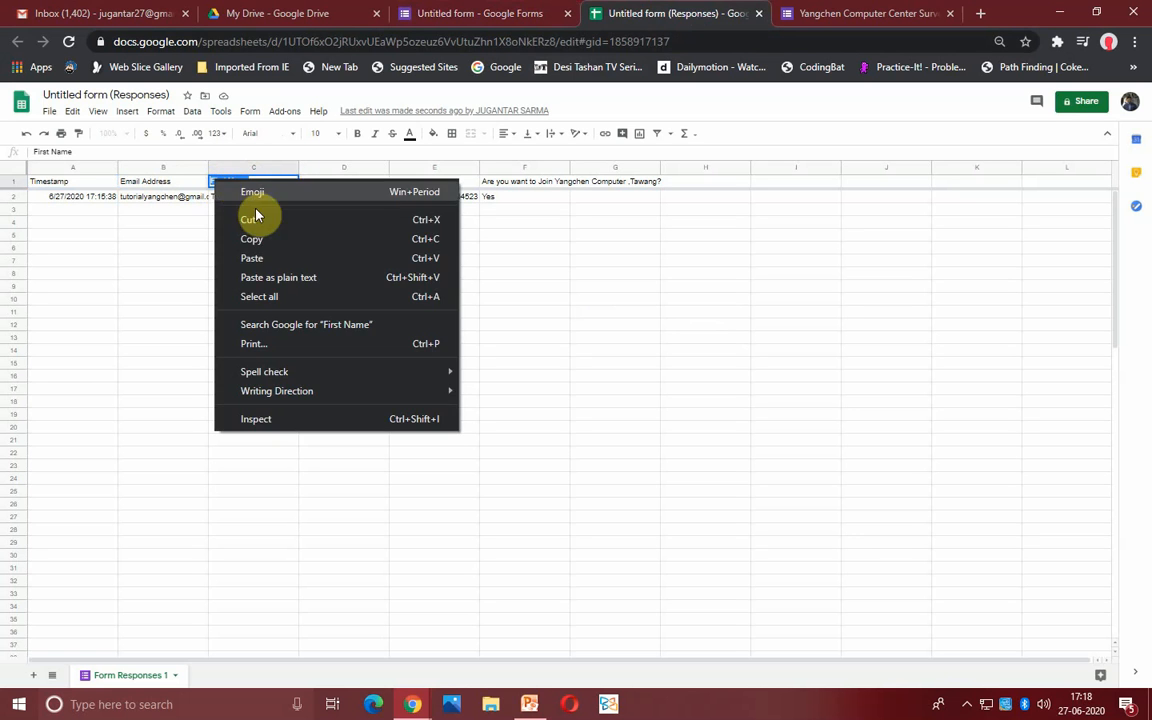
left_click(249, 216)
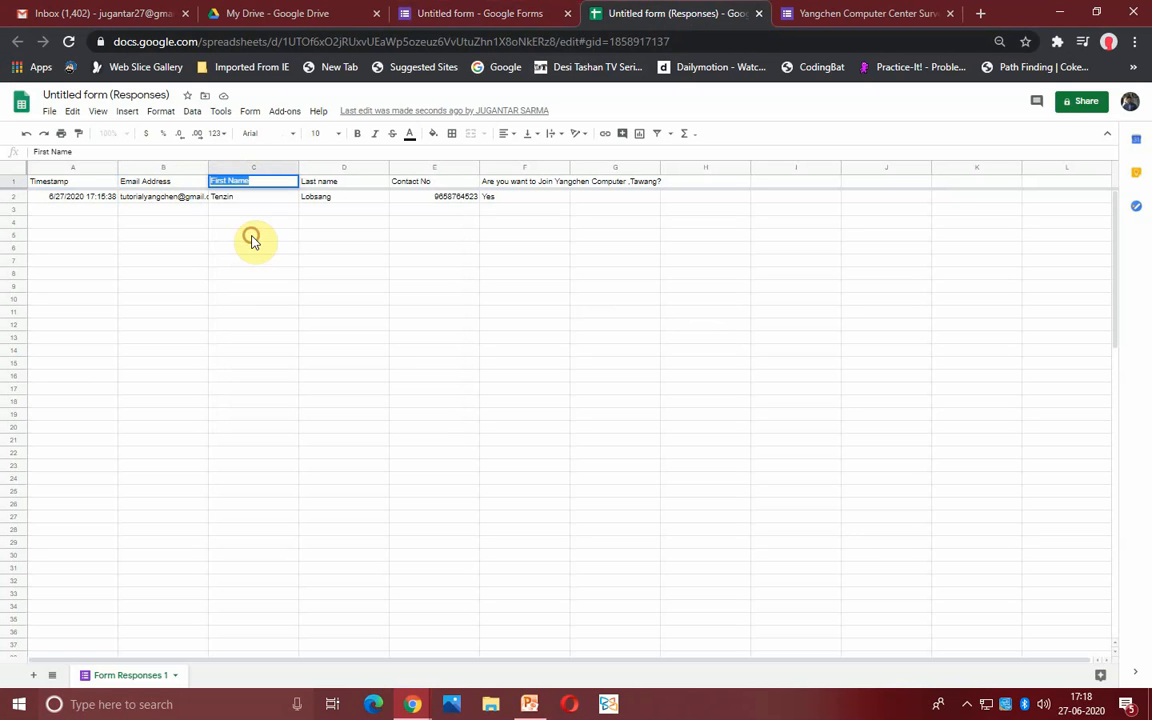
left_click(818, 11)
left_click(730, 12)
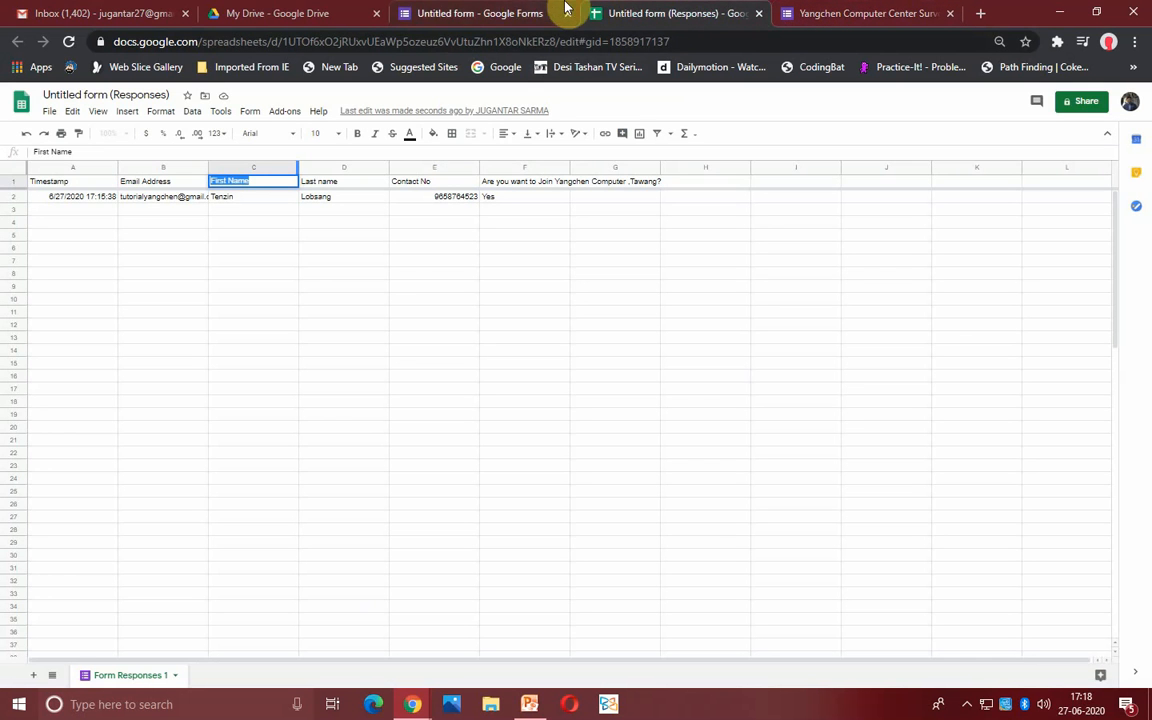
left_click(168, 13)
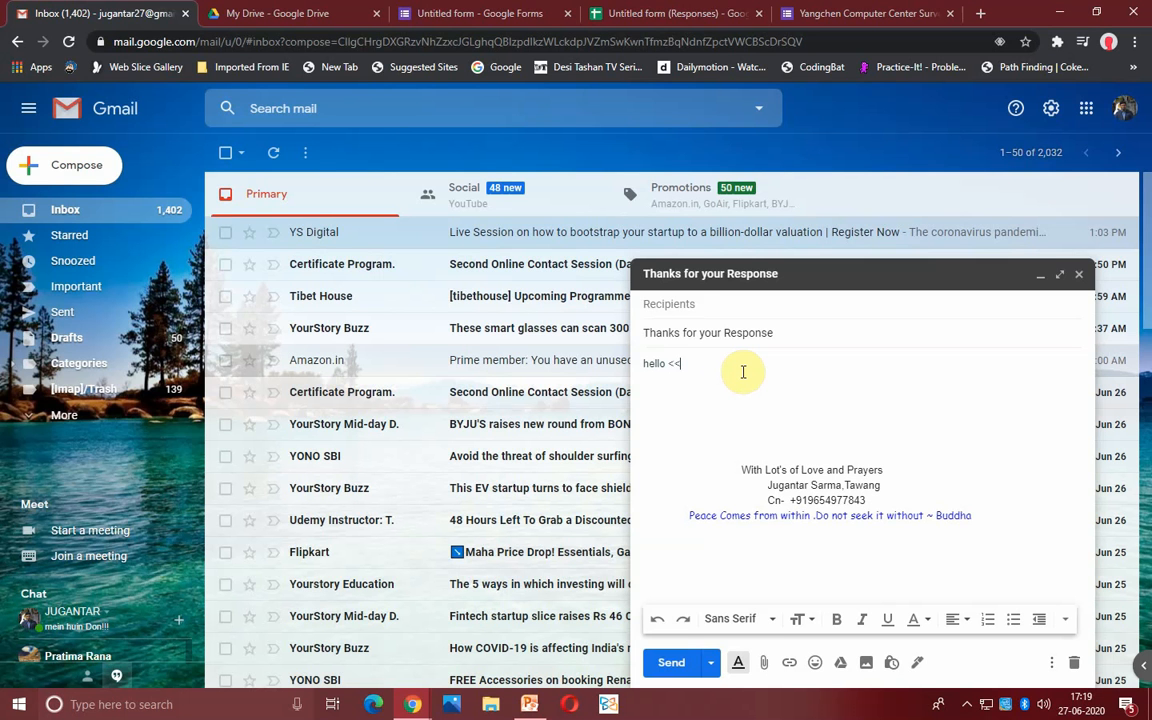
- Complete the greeting 'hello <<First Name>>' and add the 1st Batch 7th July 2020 announcement
type("First Name>>")
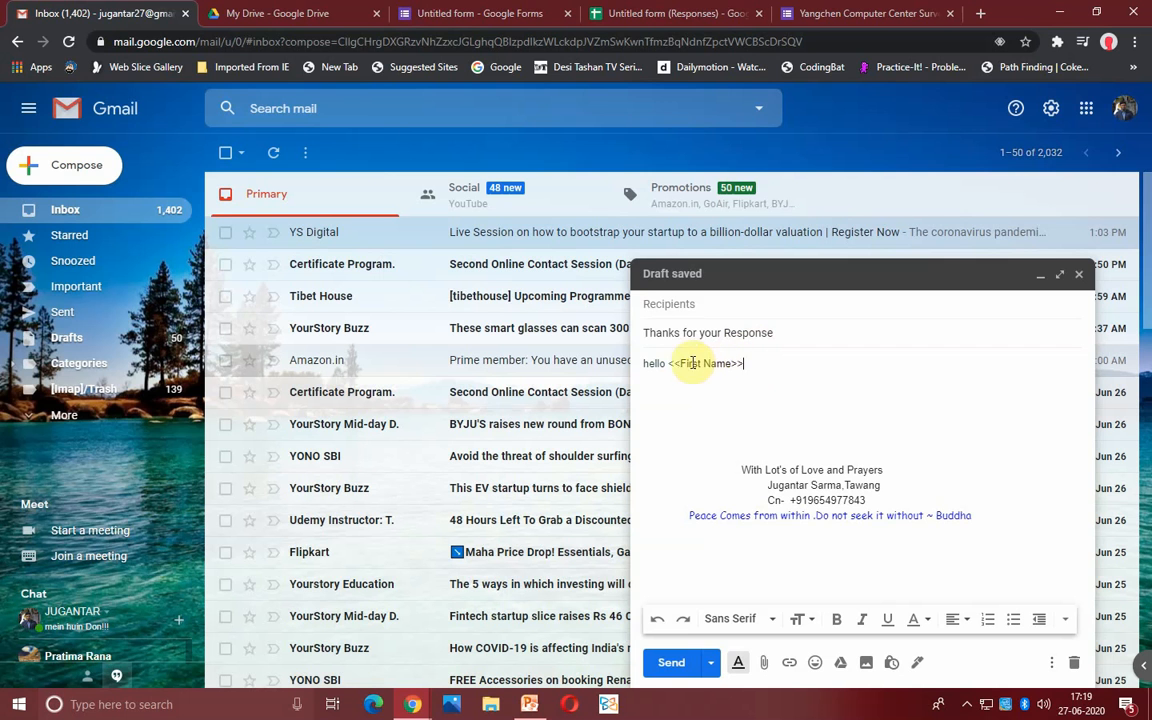
key("Return")
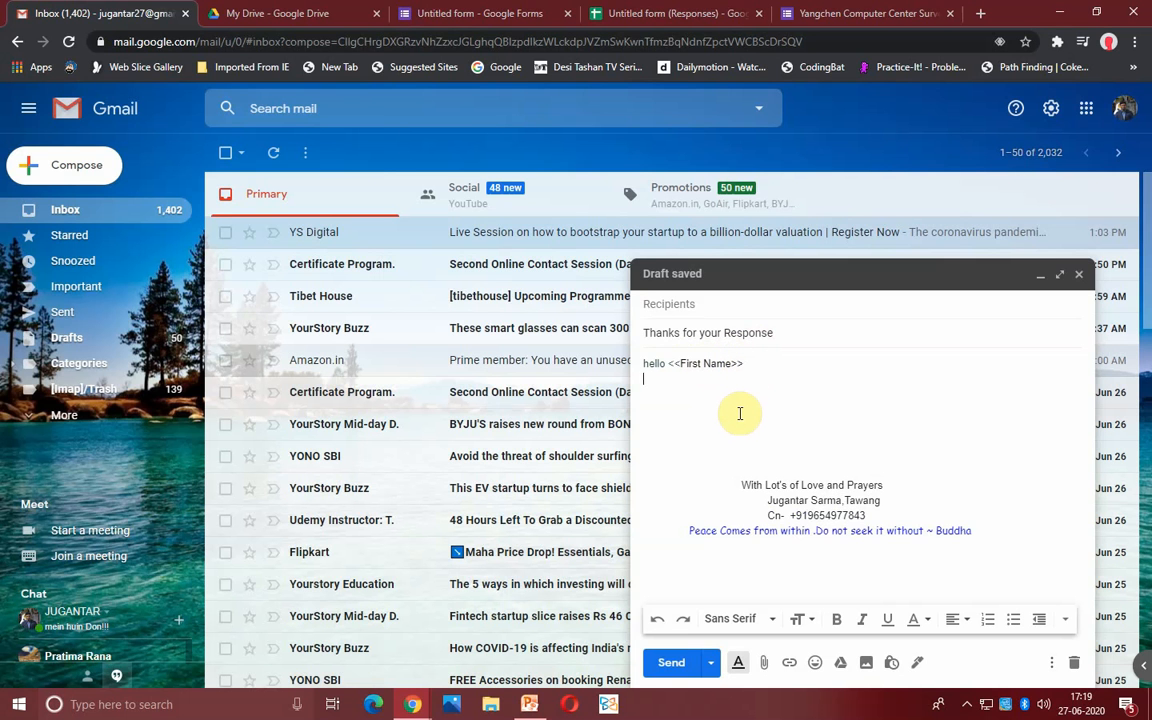
key("Return")
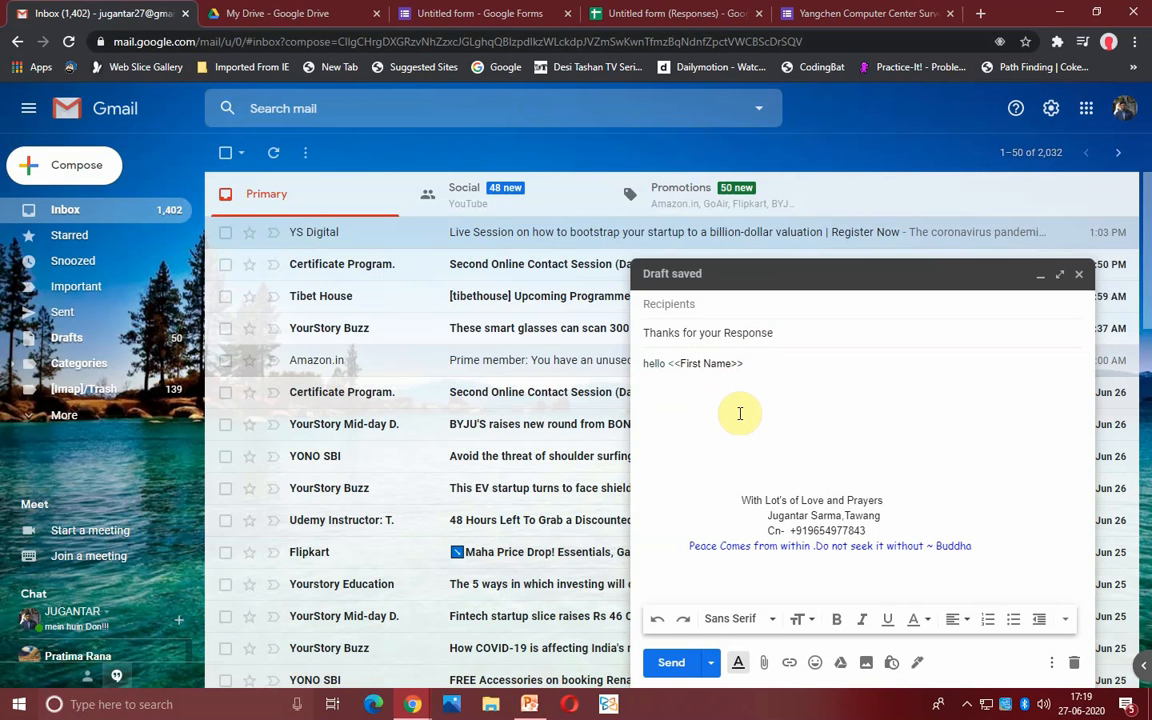
type("Our 1st ")
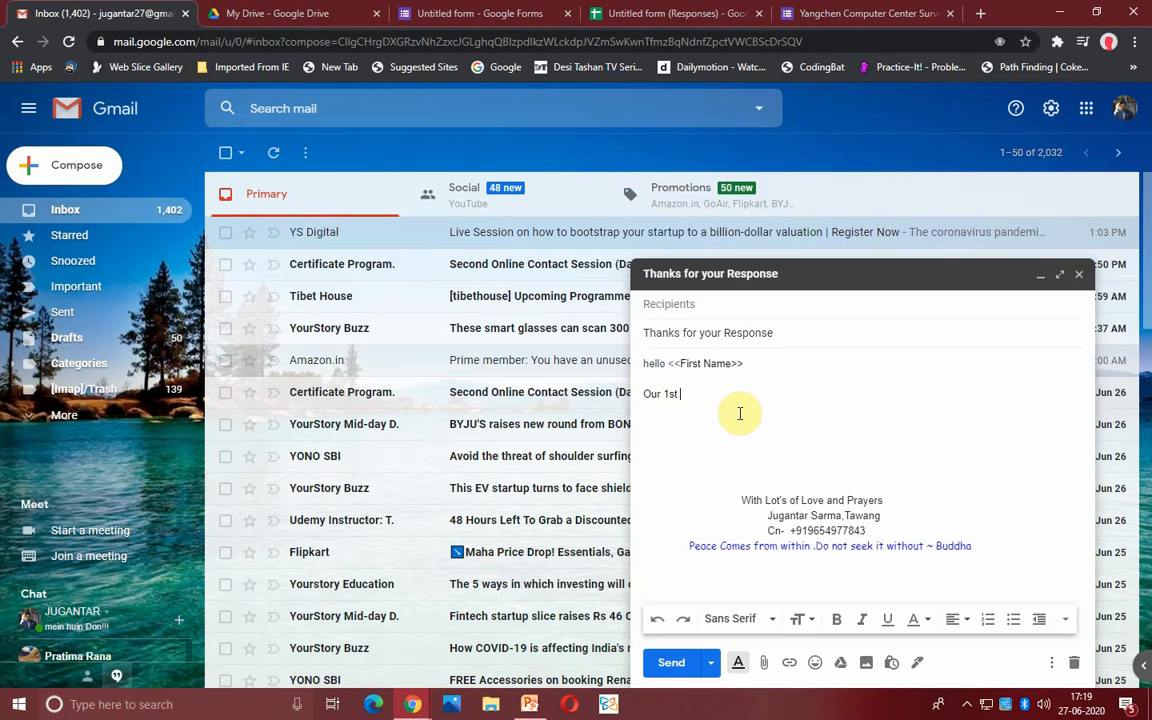
type("Batch will start from 7th Jul")
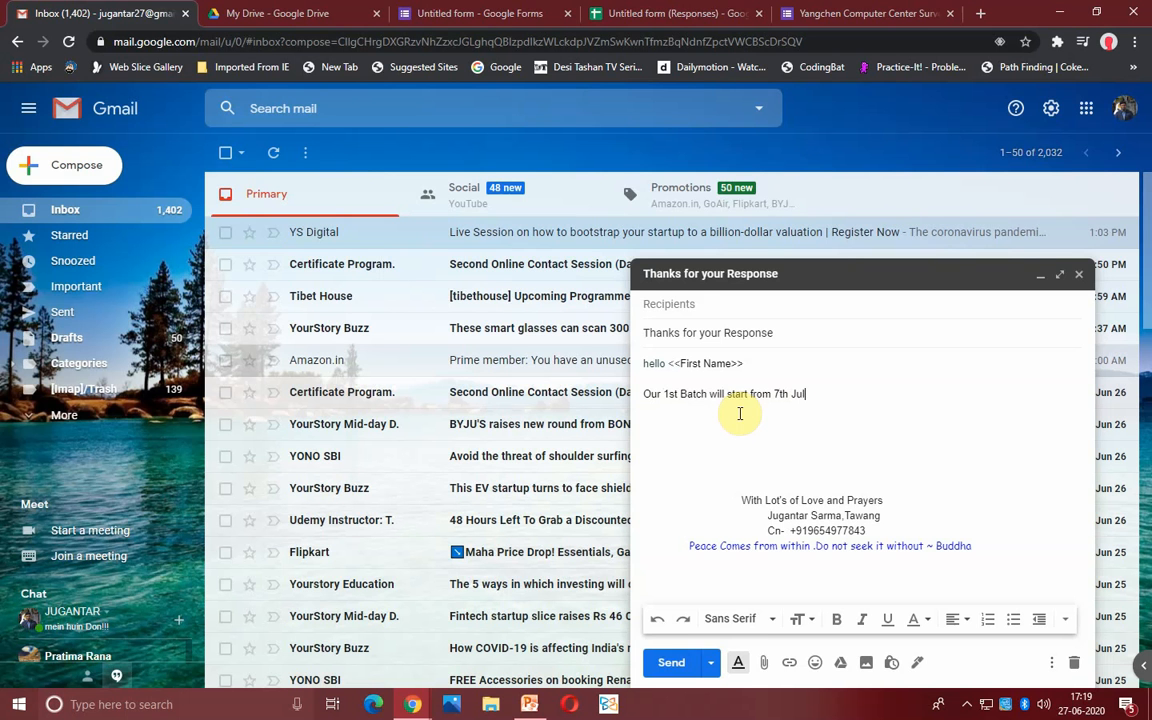
type("y 2020.")
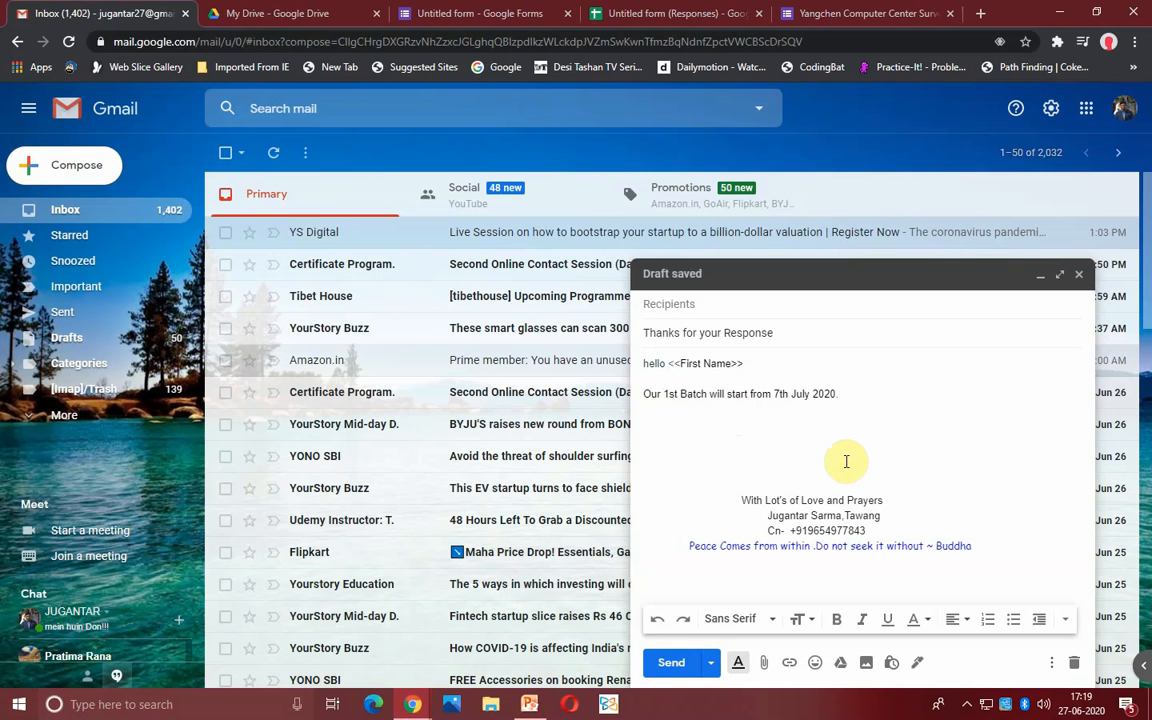
type("We will")
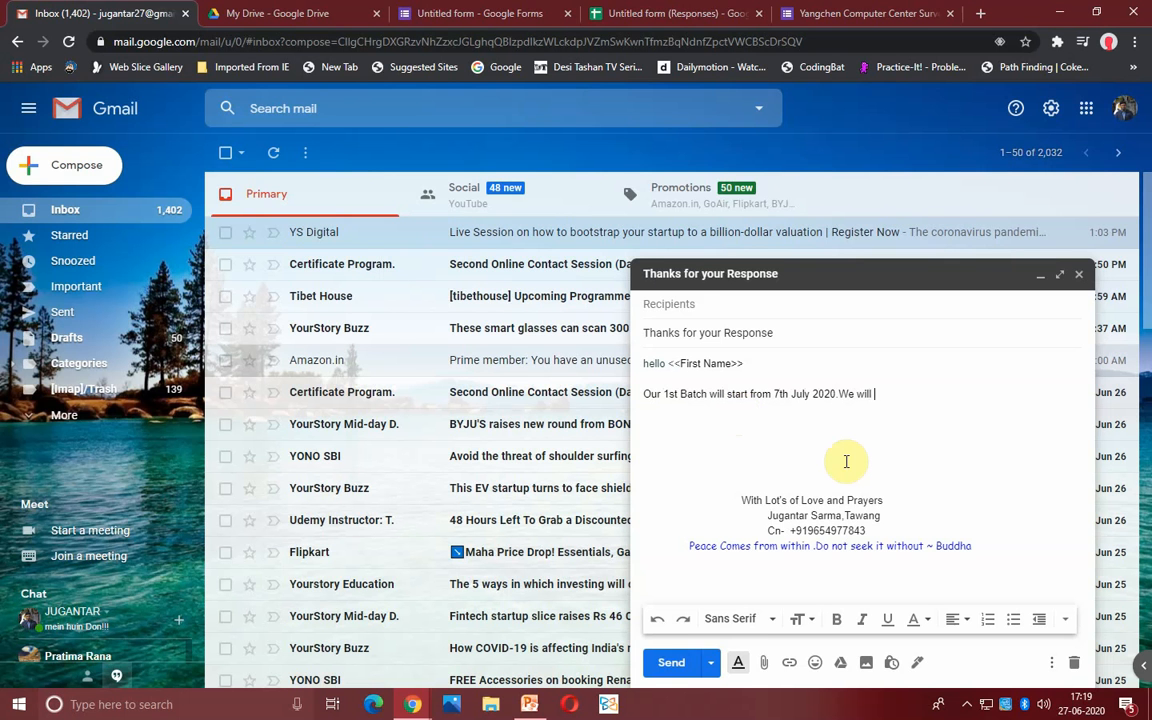
type(" get back to you soon")
- Remove extra blank lines above the signature, check the subject, and close the draft
key("Return")
key("Return")
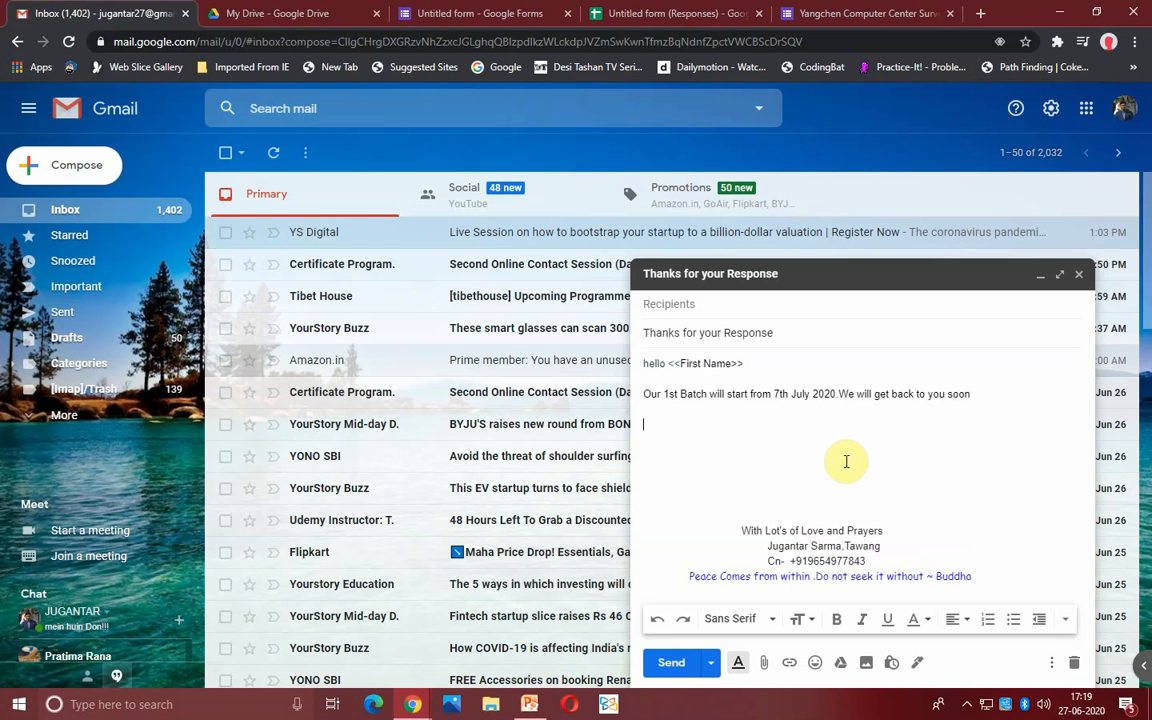
key("BackSpace")
key("BackSpace")
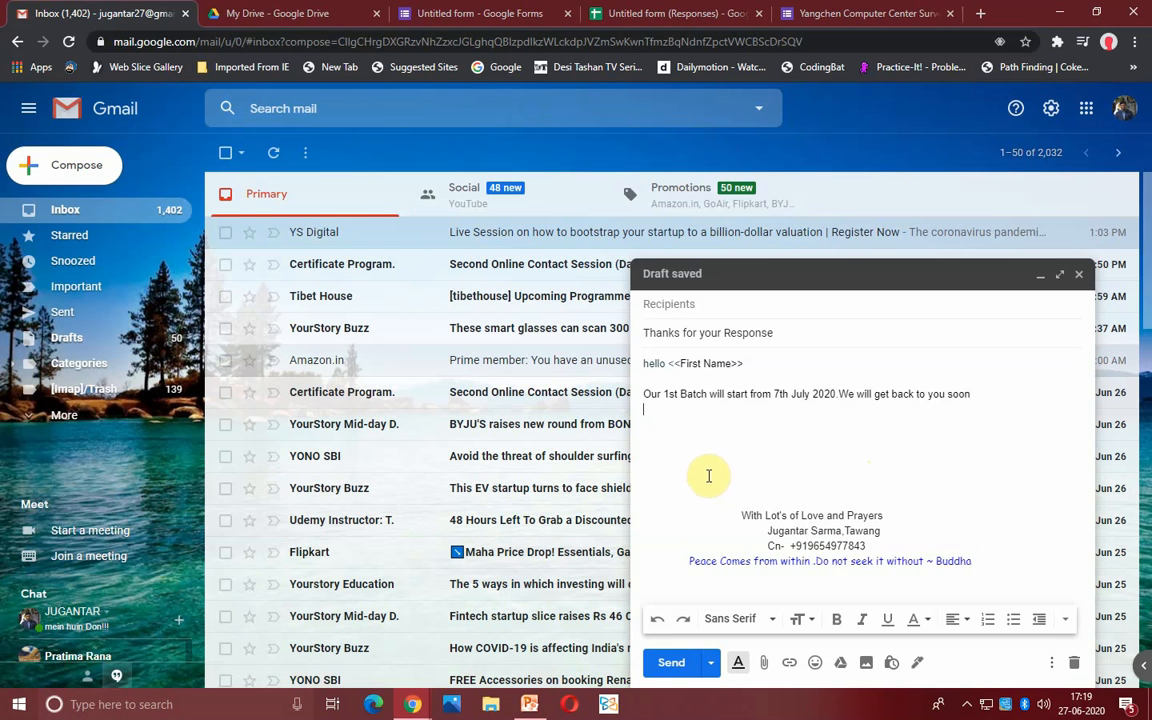
key("BackSpace")
key("BackSpace")
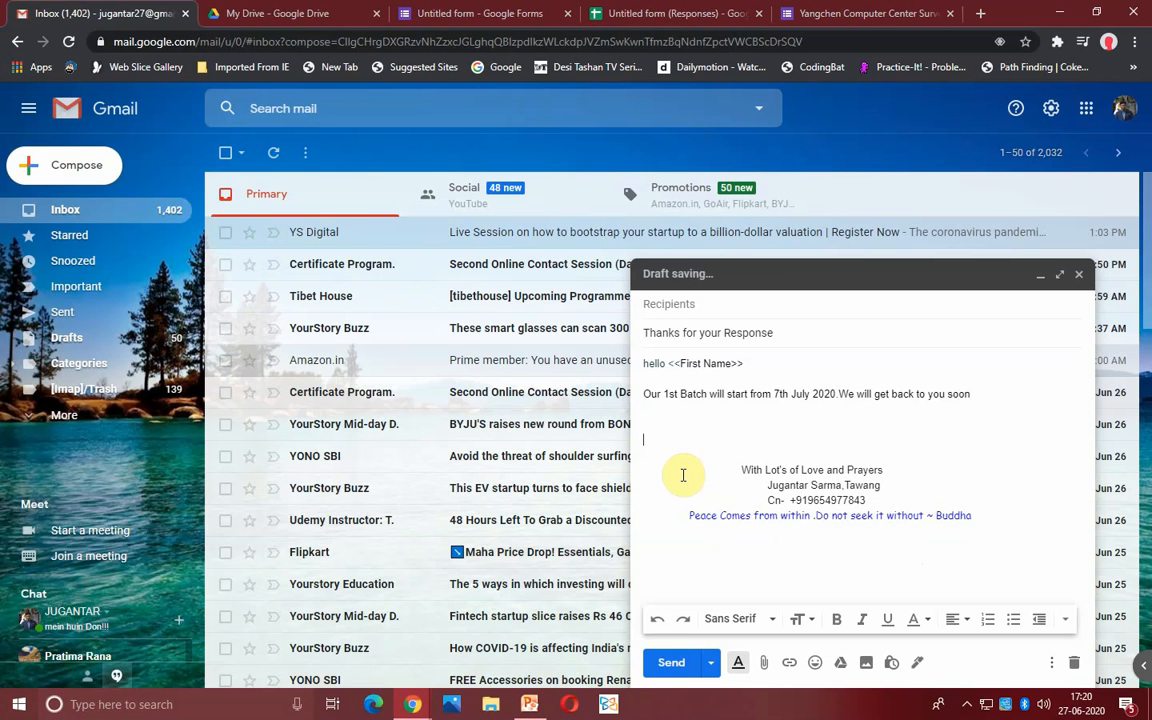
left_click(988, 394)
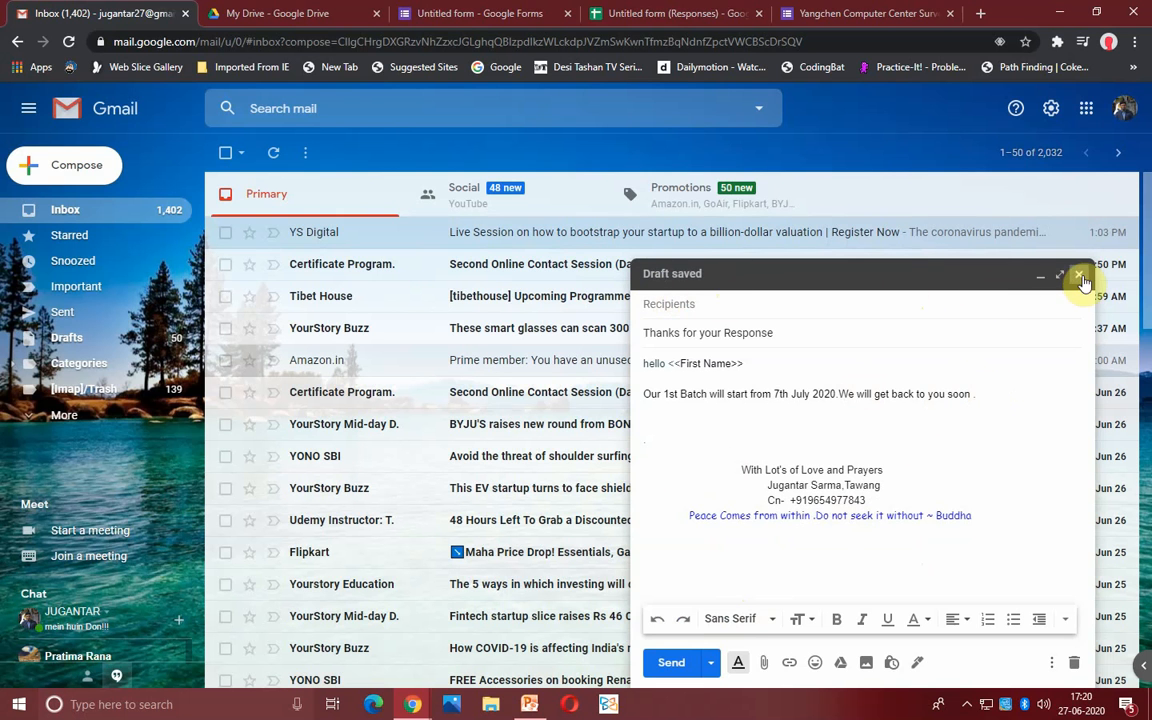
left_click_drag(783, 336, 630, 337)
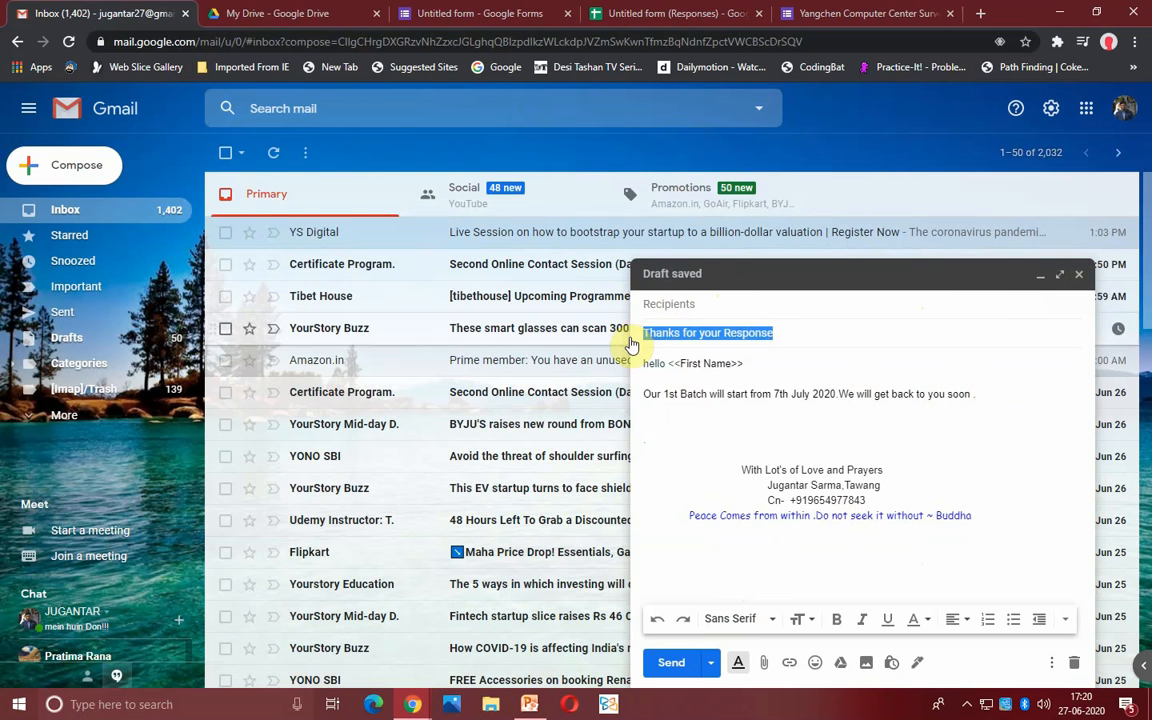
left_click(789, 332)
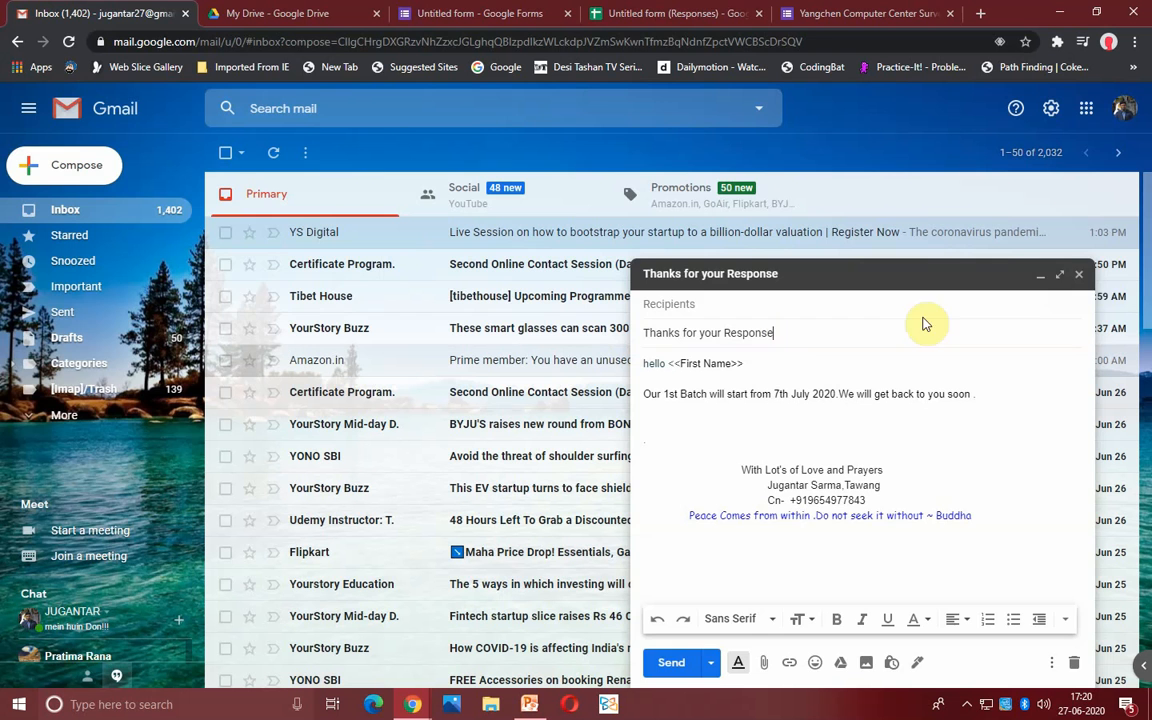
left_click(1080, 276)
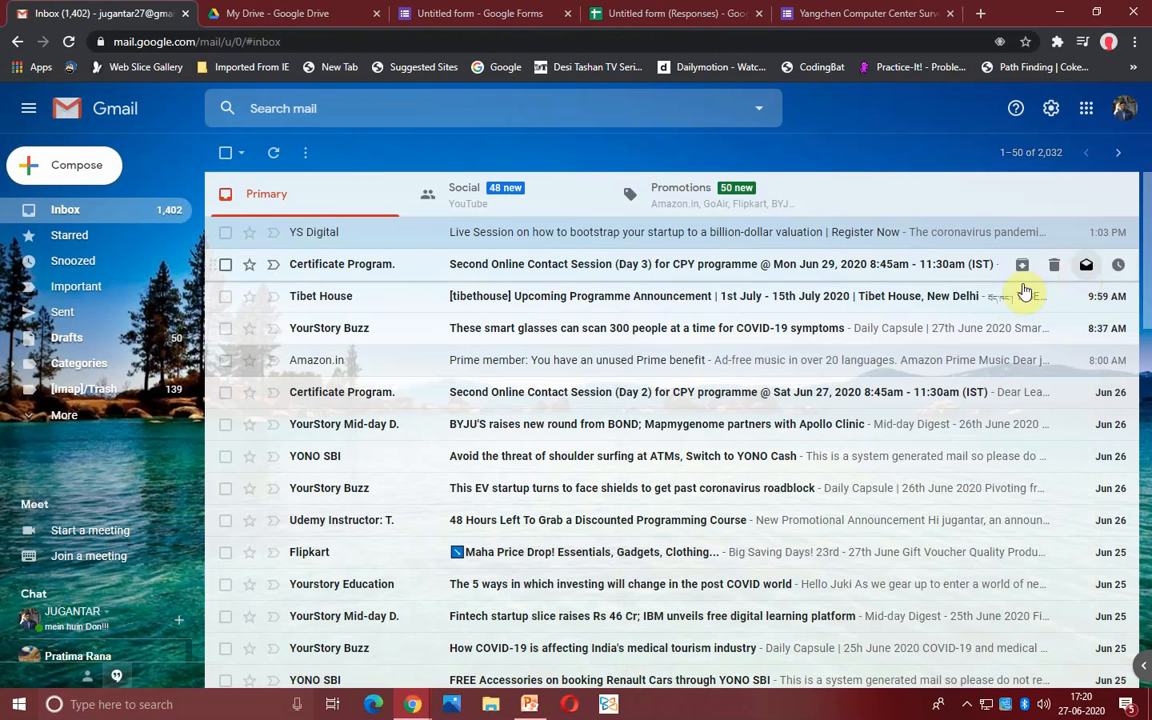
left_click(673, 13)
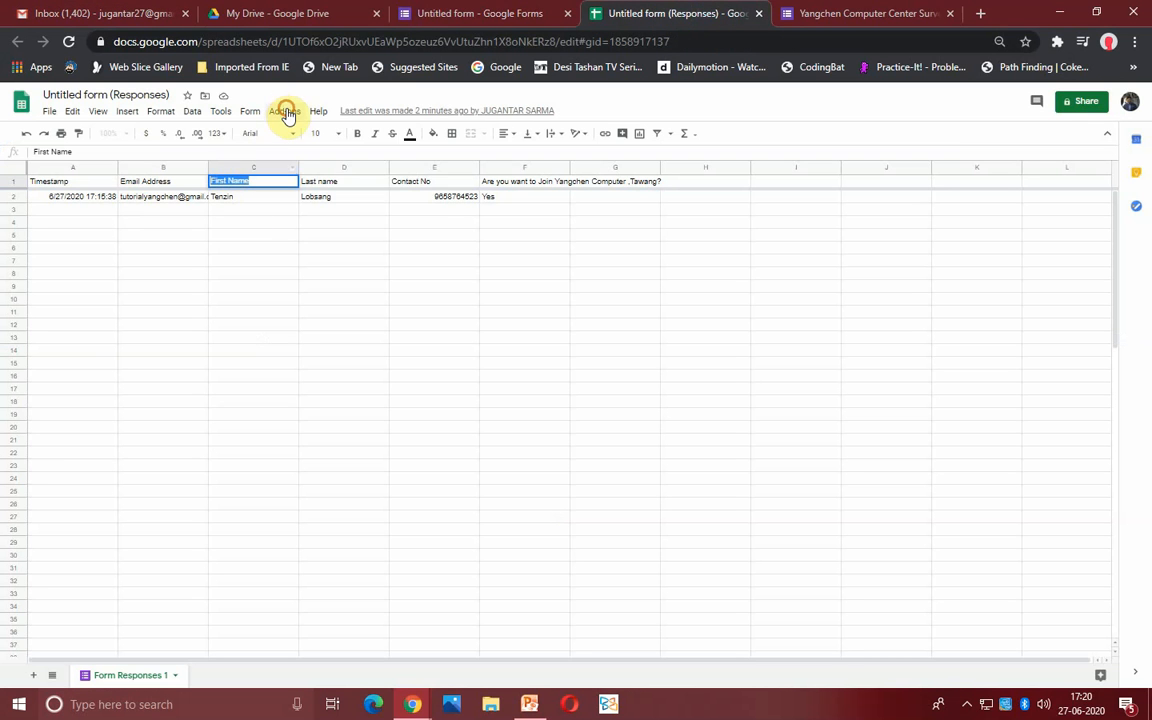
- Relaunch Start Mail Merge and continue to the setup with sender name 'Yangchen Computer'
left_click(285, 111)
mouse_move(290, 185)
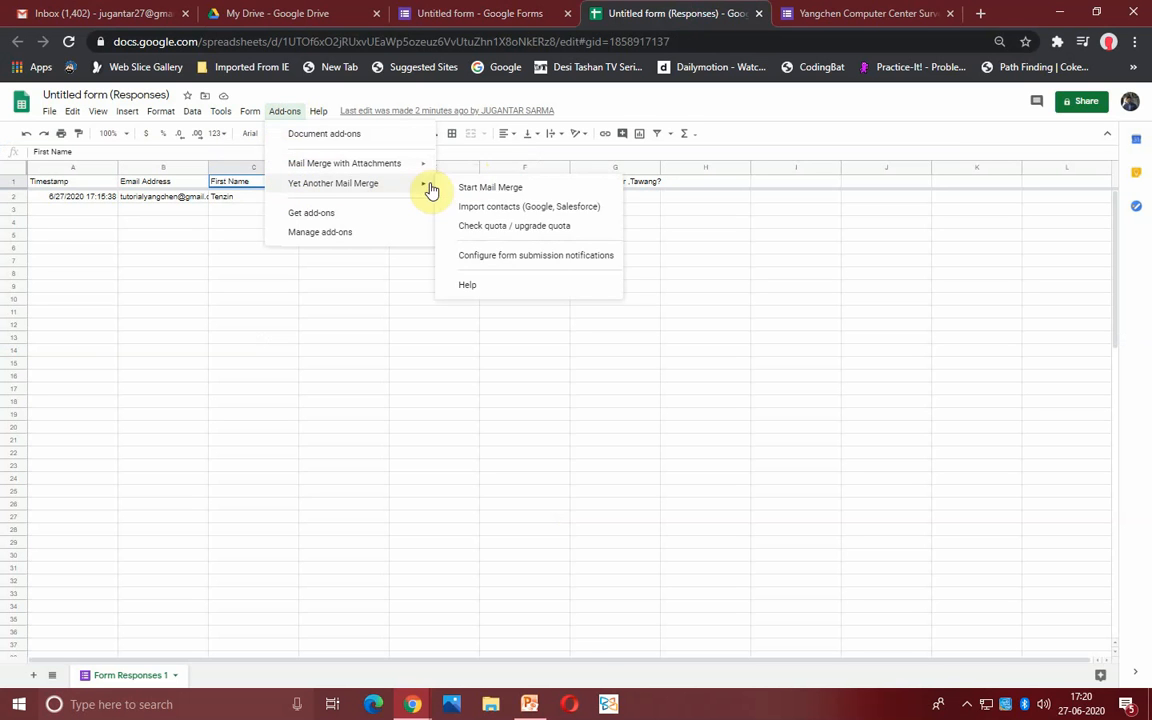
left_click(474, 190)
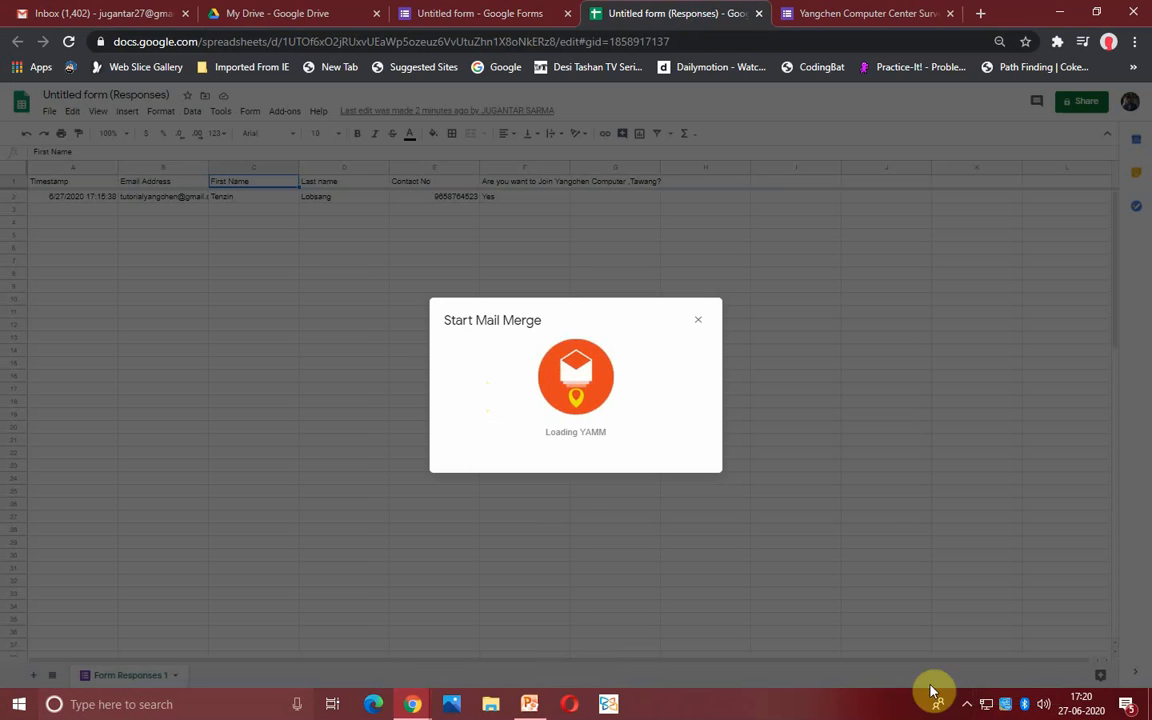
left_click(966, 704)
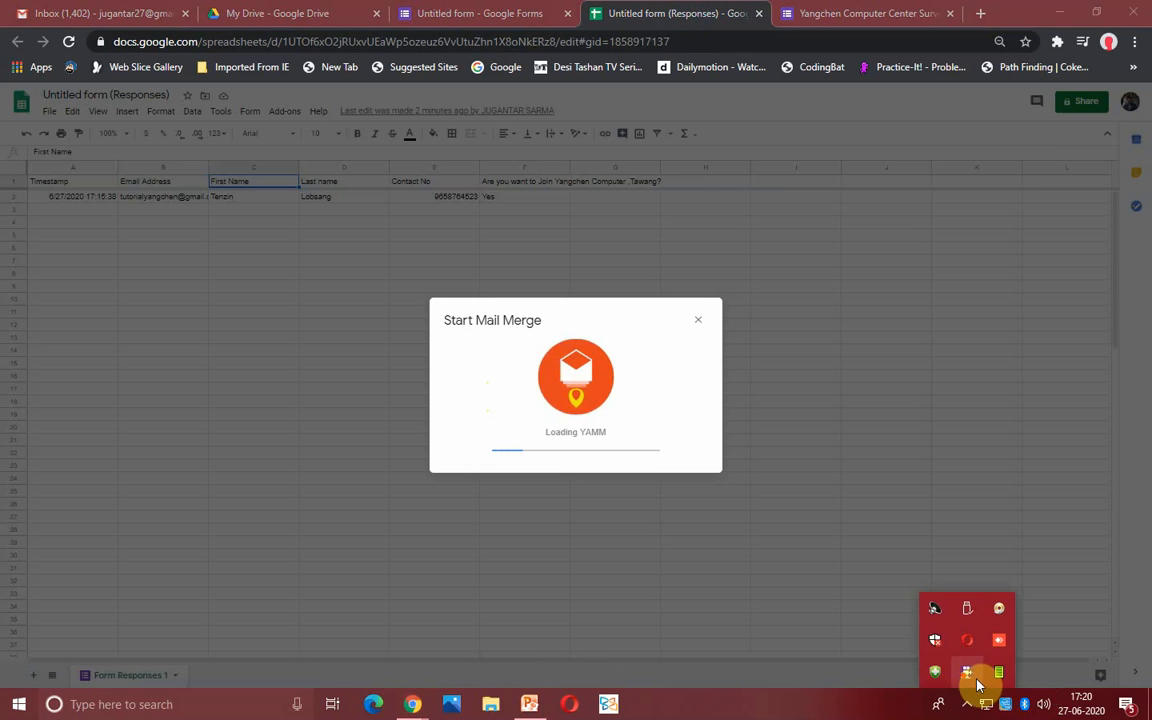
right_click(977, 684)
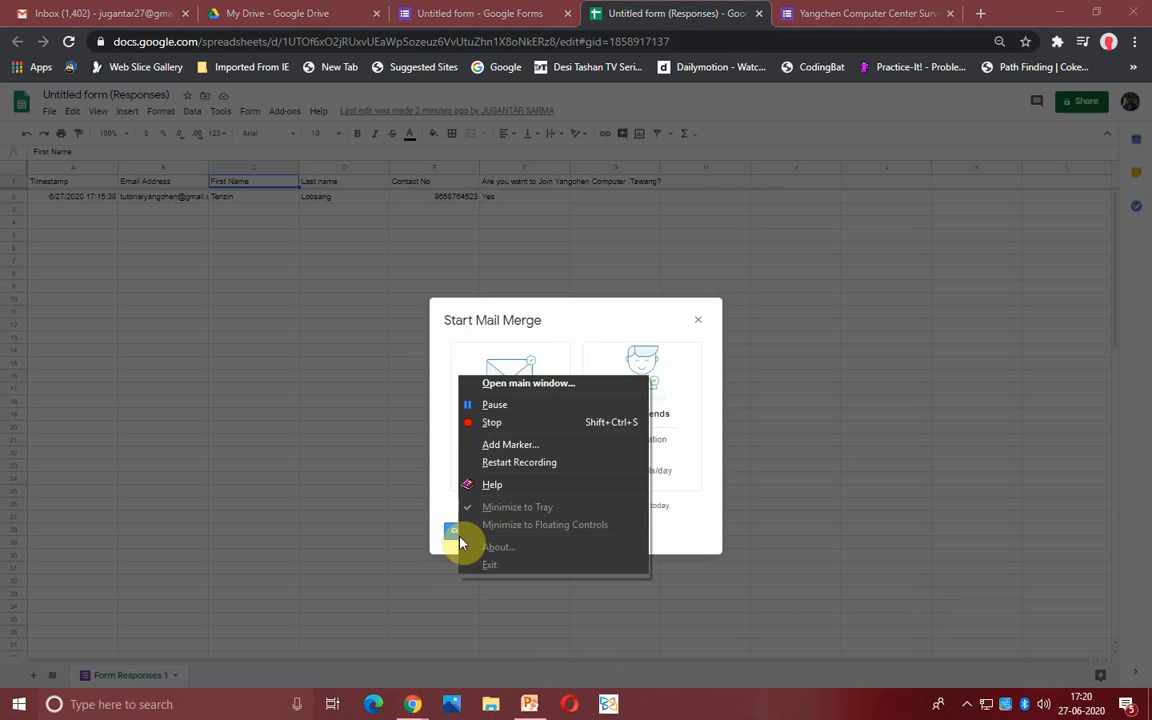
left_click(442, 536)
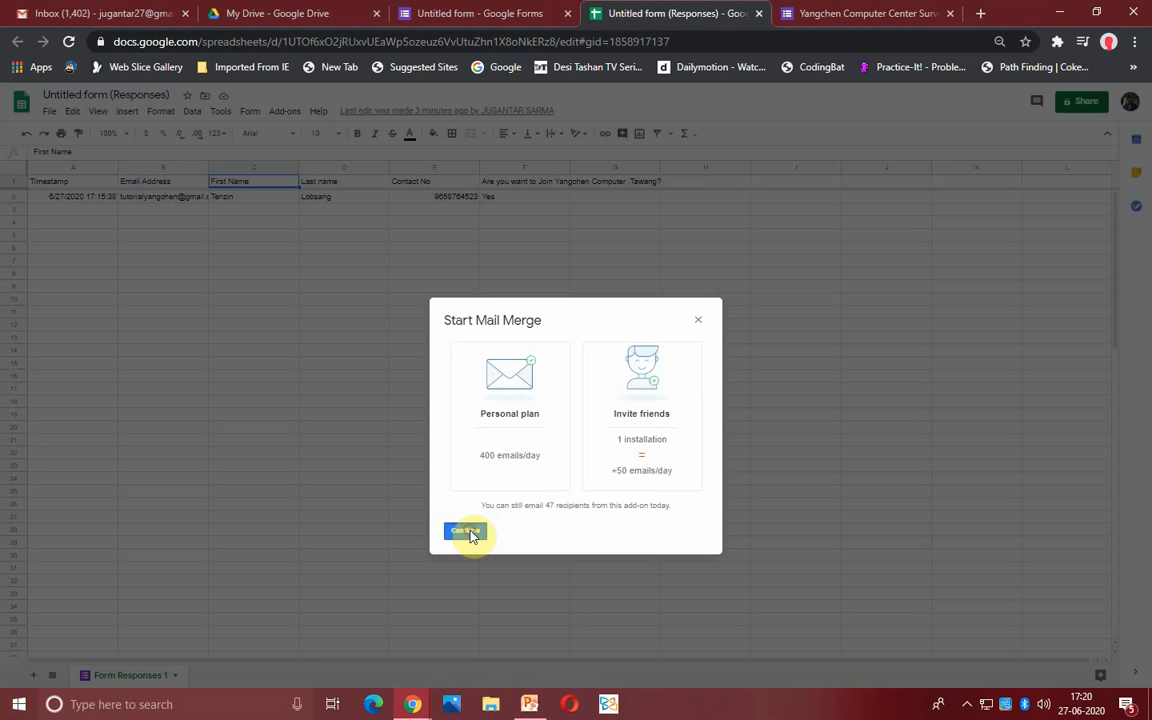
left_click(468, 533)
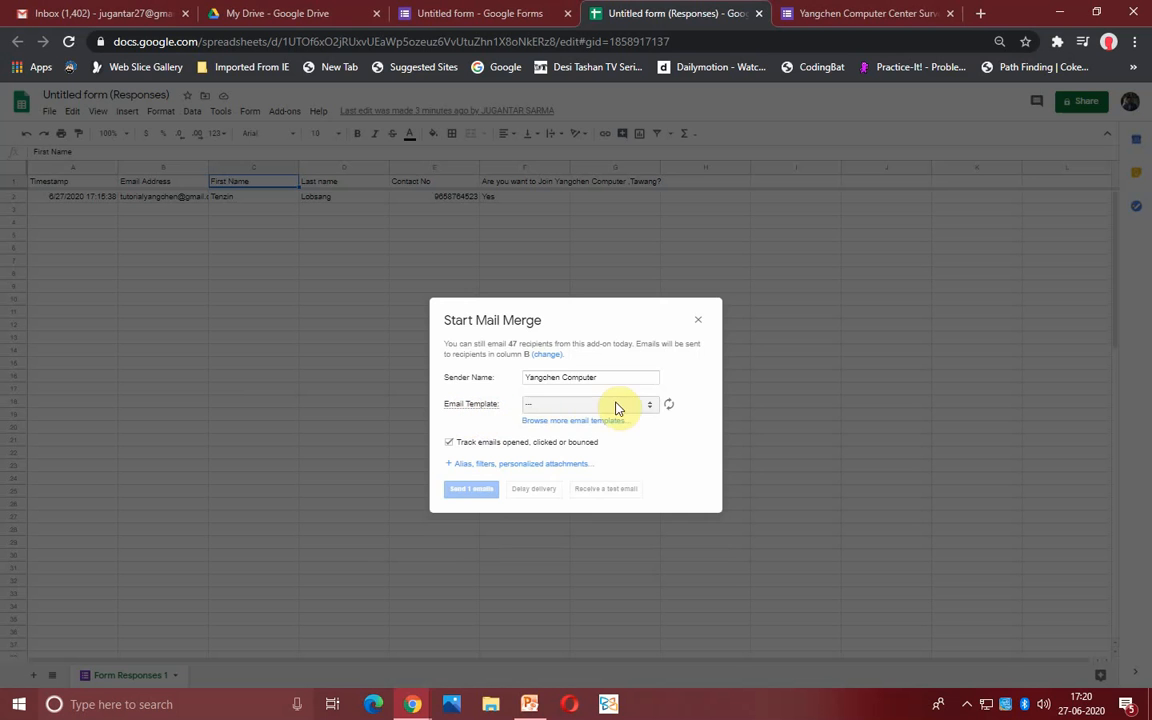
- Pick the 'Thanks for your Response' template, send the 1 email, and acknowledge the confirmation
left_click(586, 408)
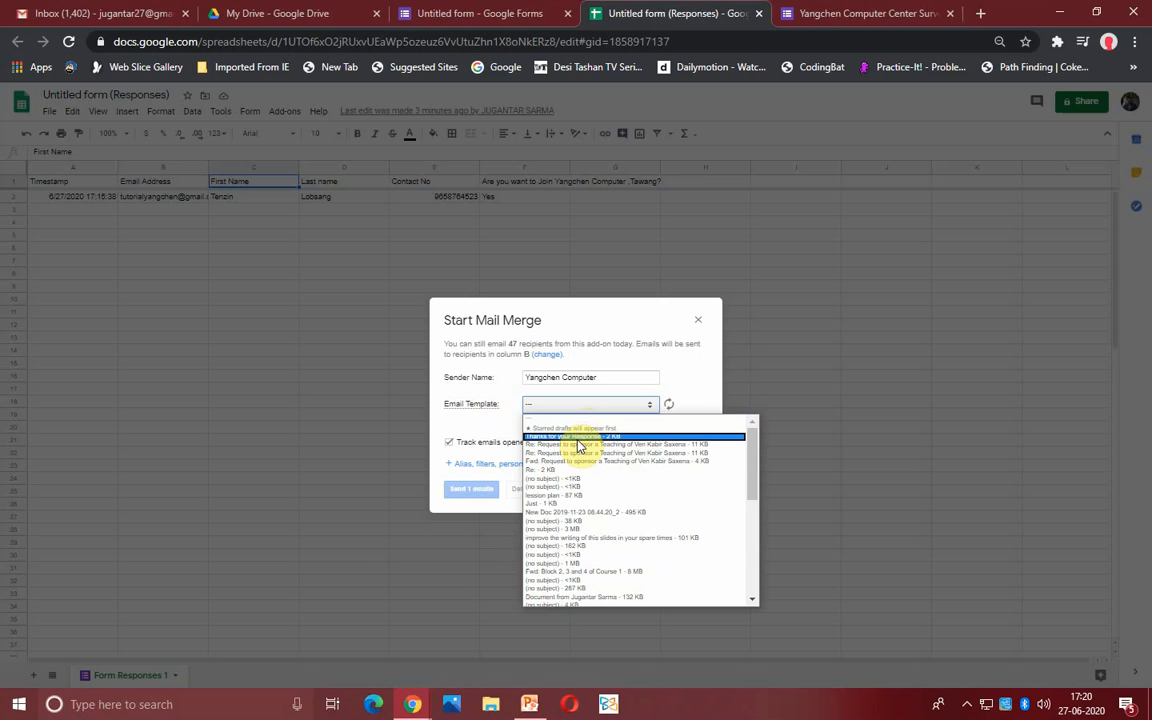
left_click(578, 439)
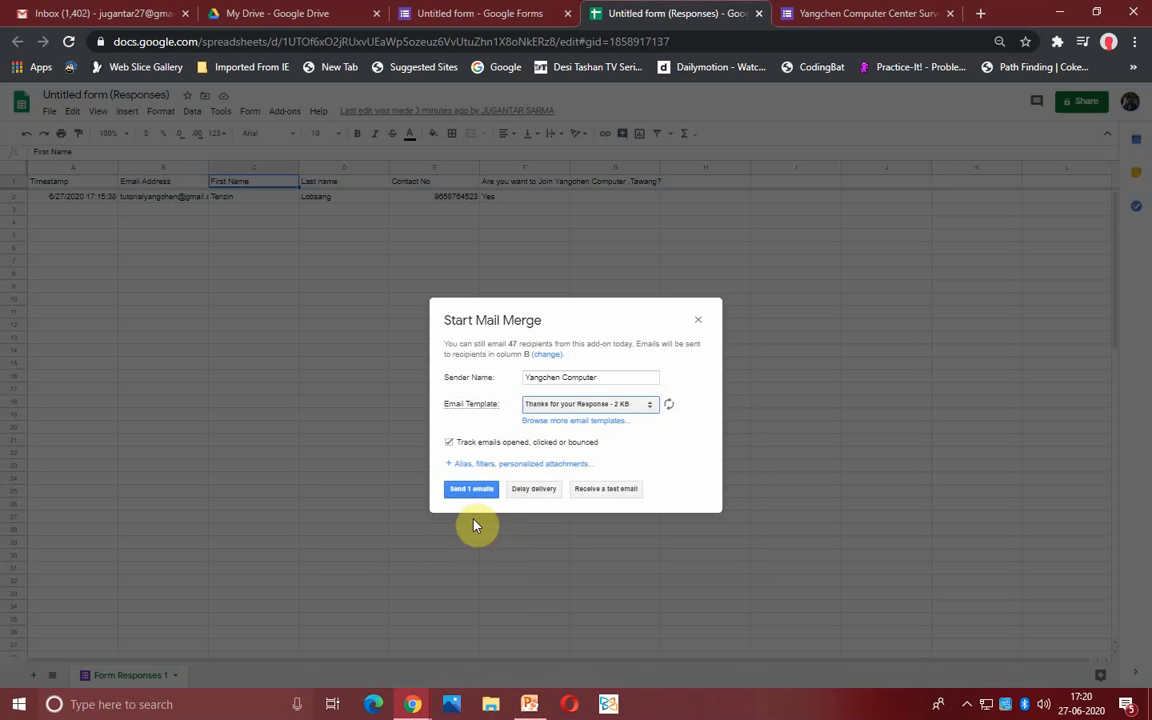
left_click(469, 493)
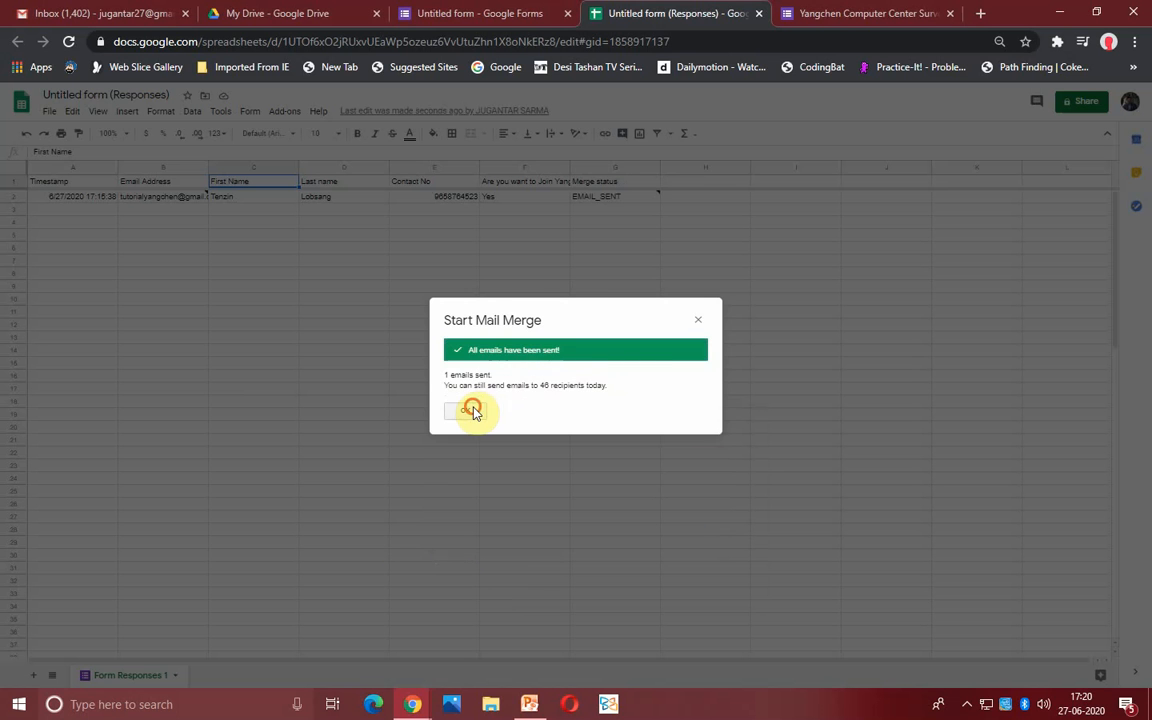
left_click(472, 411)
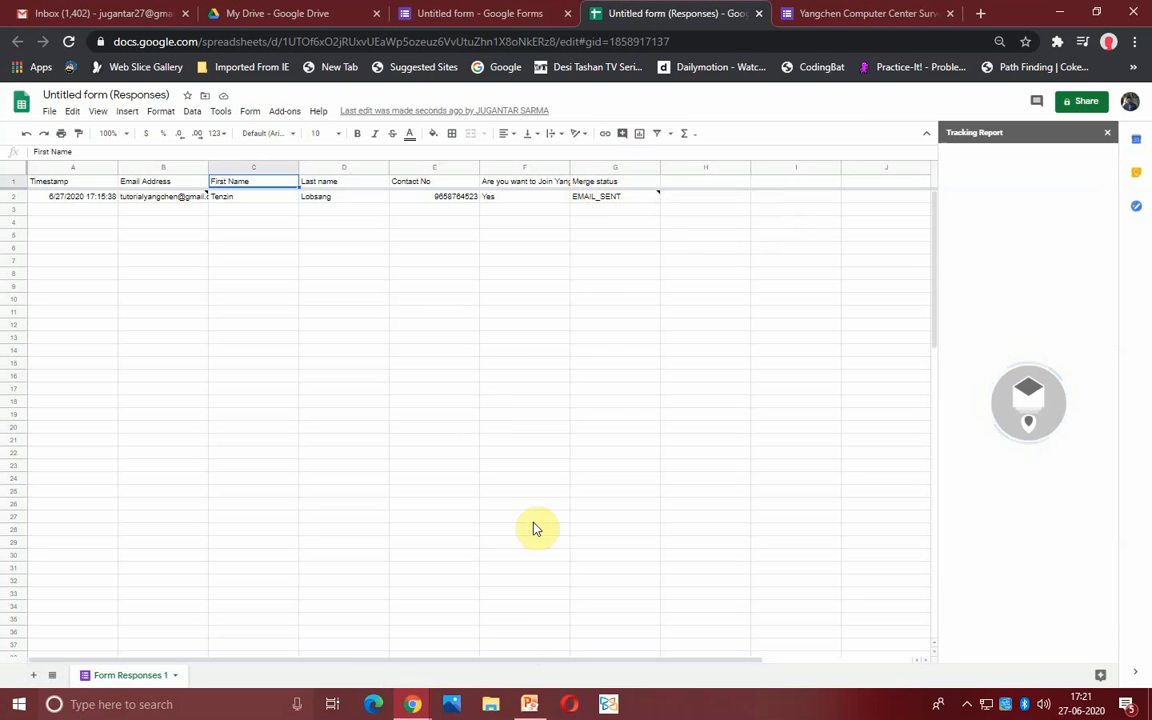
- Check the form editor, the confirmation page and the responses sheet's merge status, then return to Gmail
left_click(868, 13)
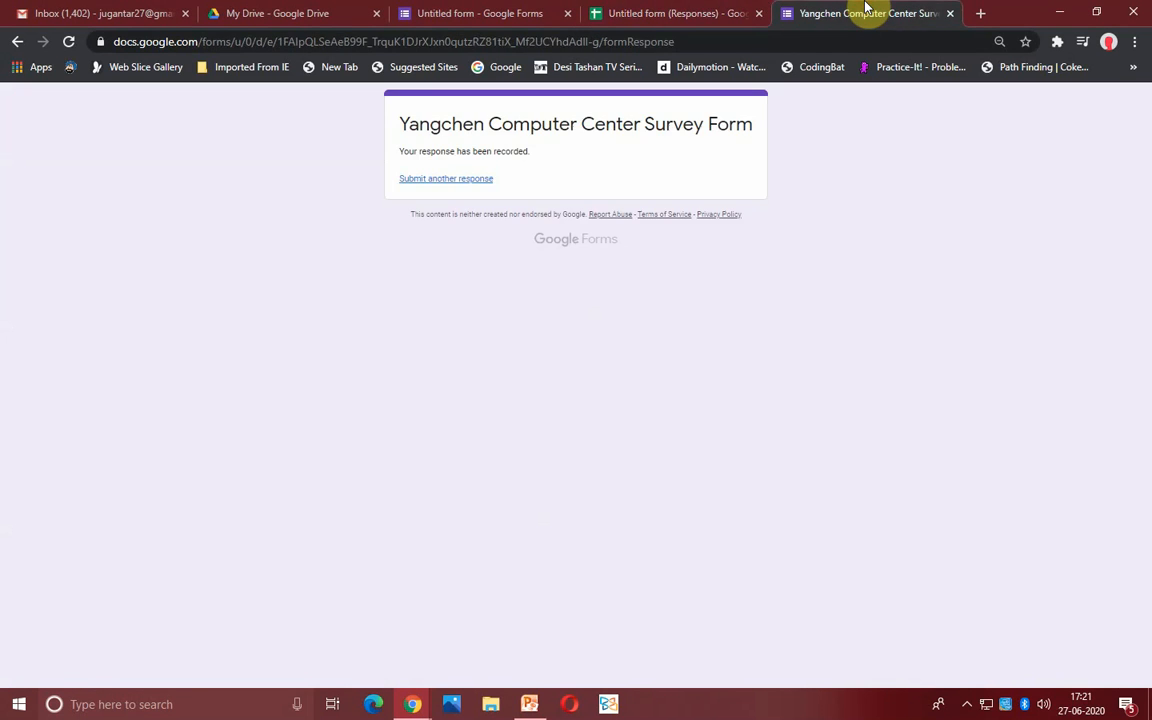
left_click(674, 13)
left_click(504, 13)
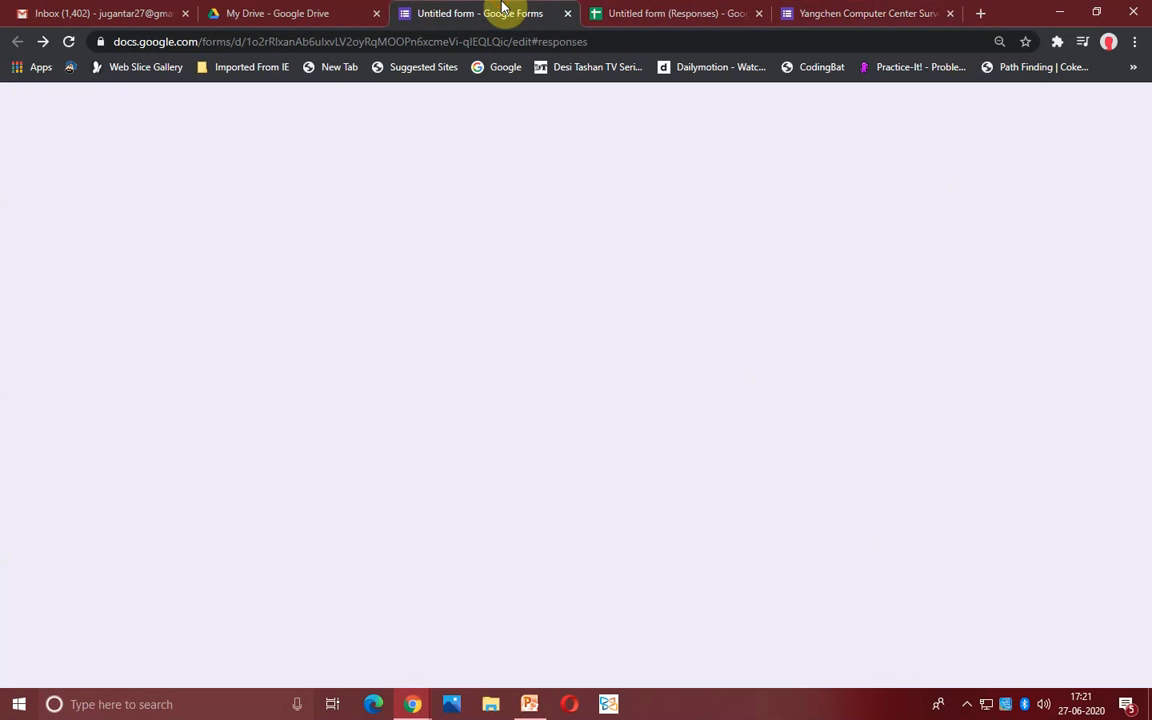
left_click(823, 13)
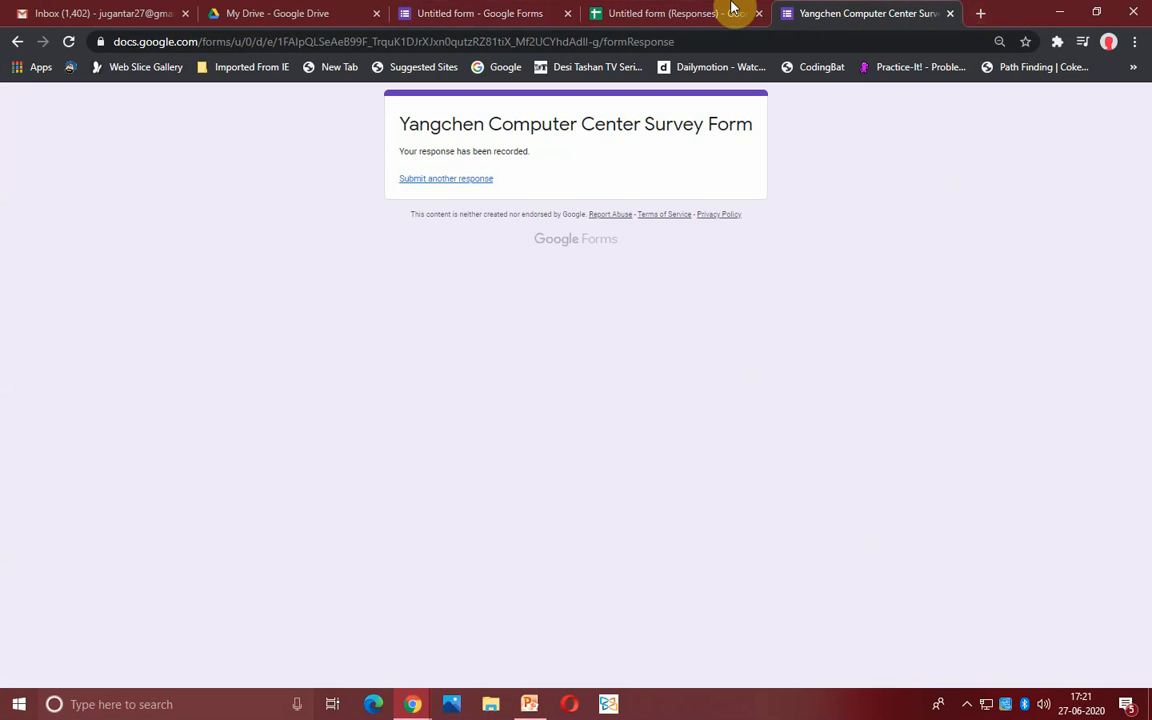
left_click(676, 10)
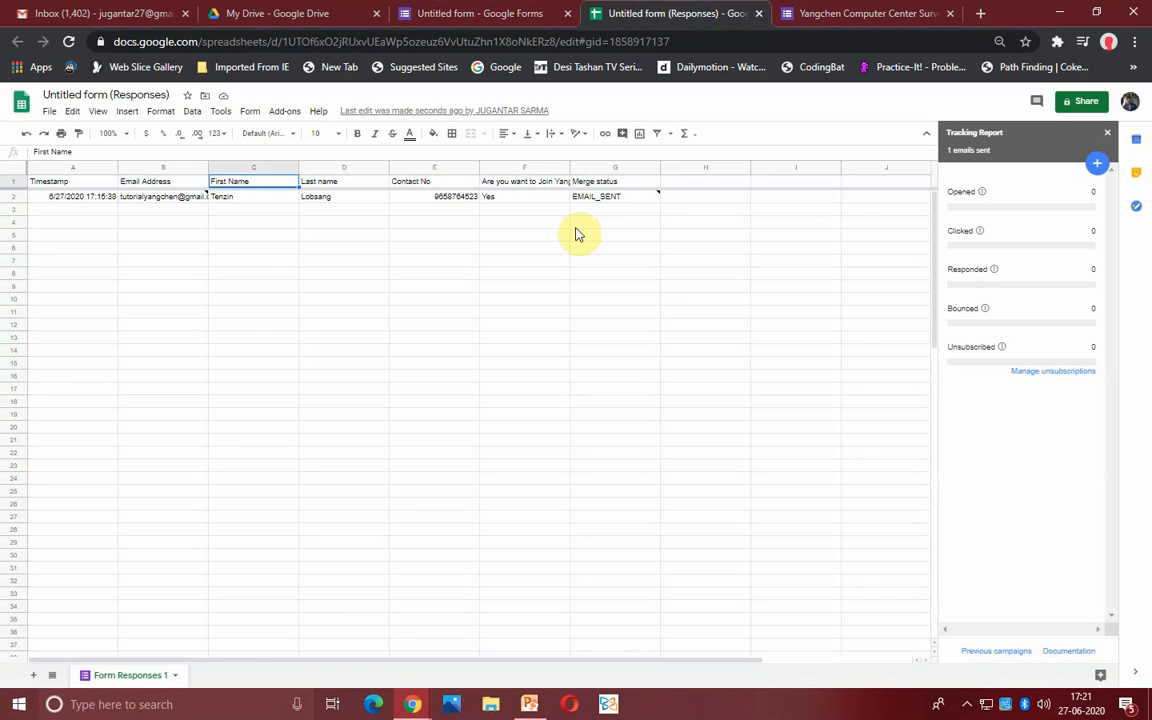
left_click(103, 13)
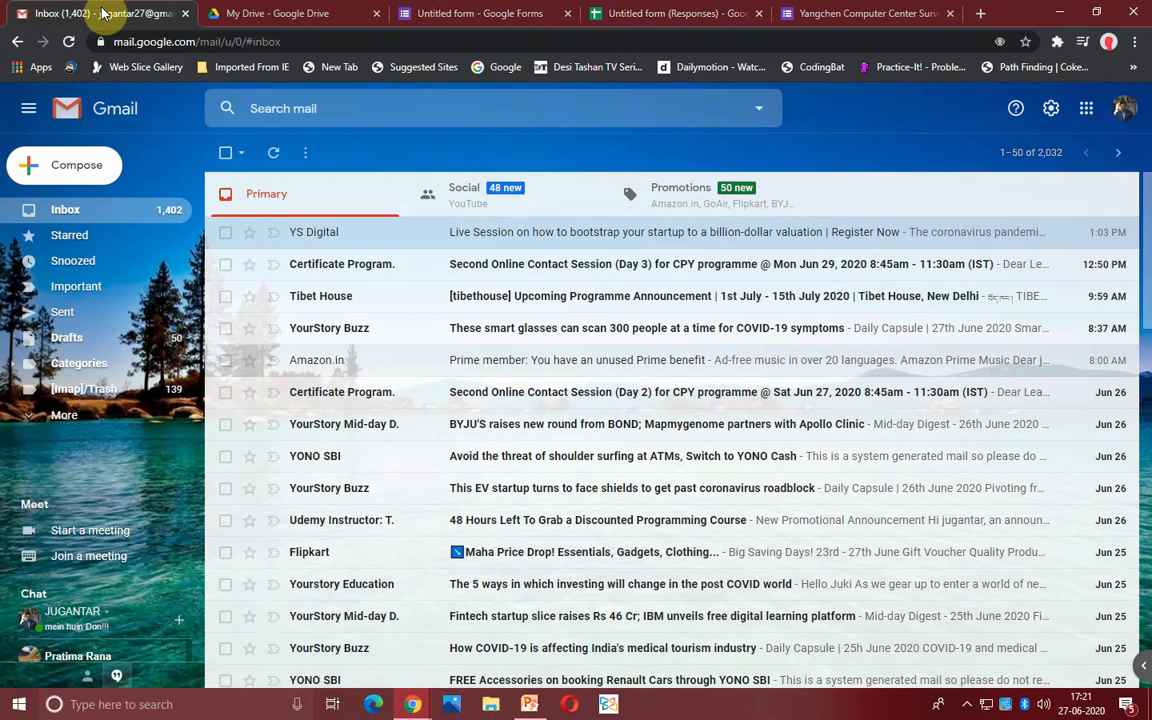
- Switch to the second Google account, open the Thanks for your Response email, and return to the responses sheet
left_click(1124, 108)
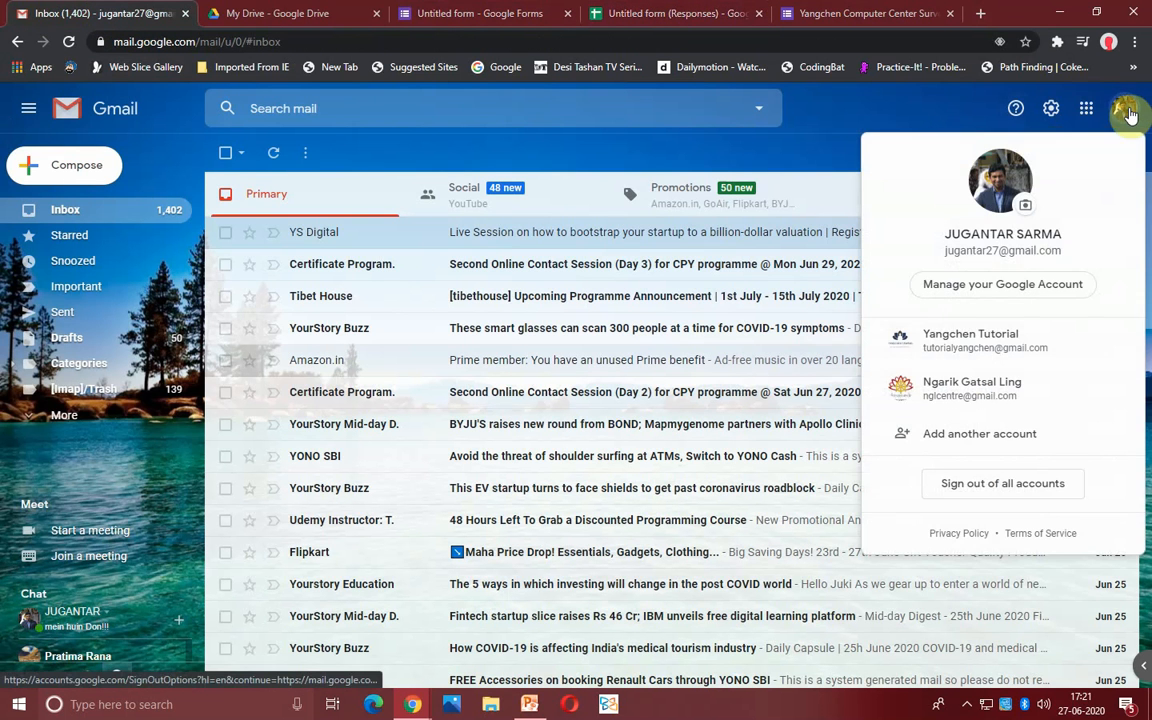
left_click(978, 348)
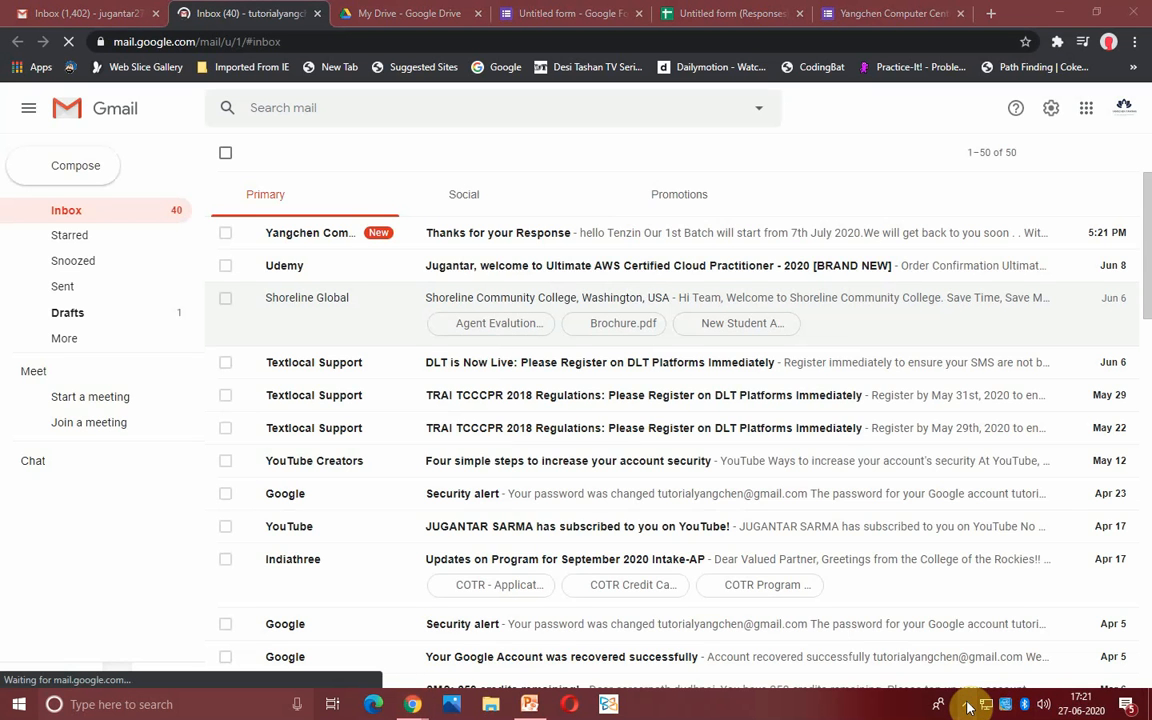
left_click(968, 705)
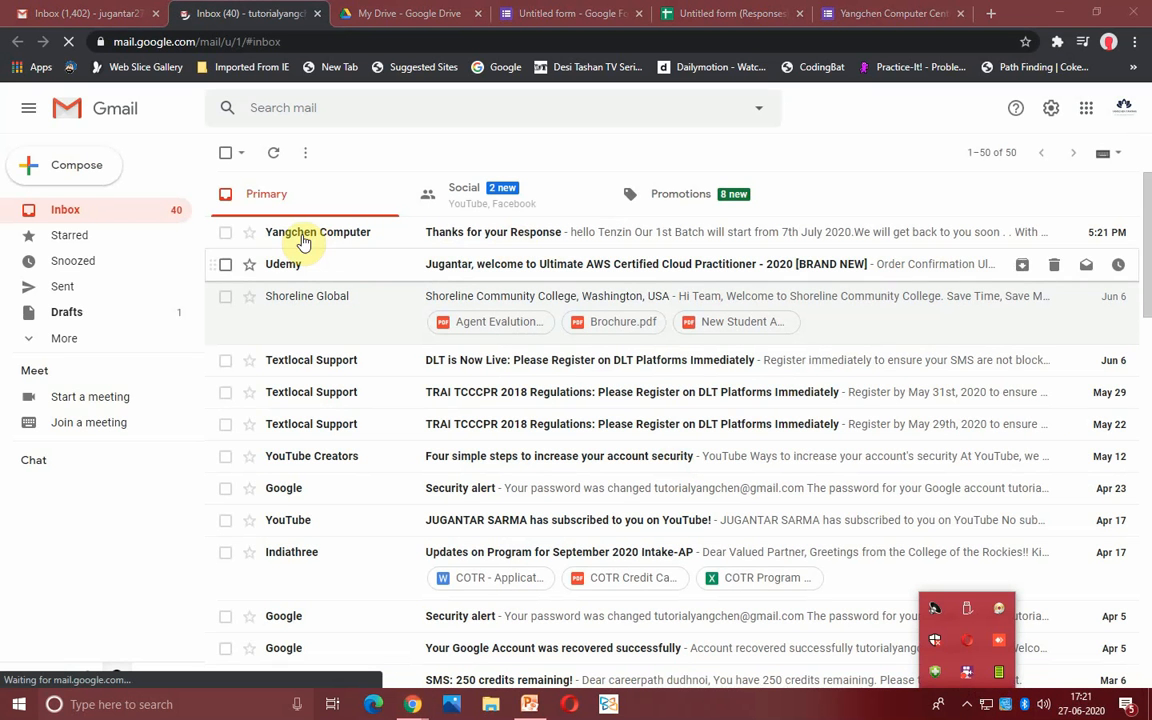
left_click(518, 242)
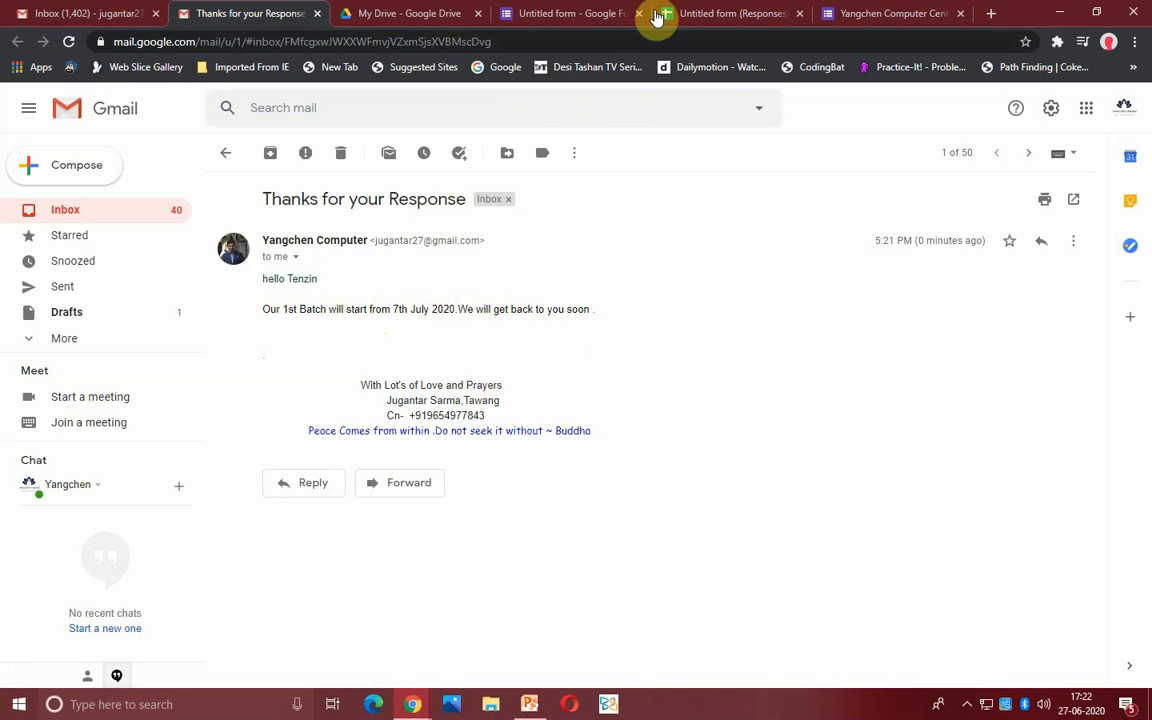
left_click(724, 10)
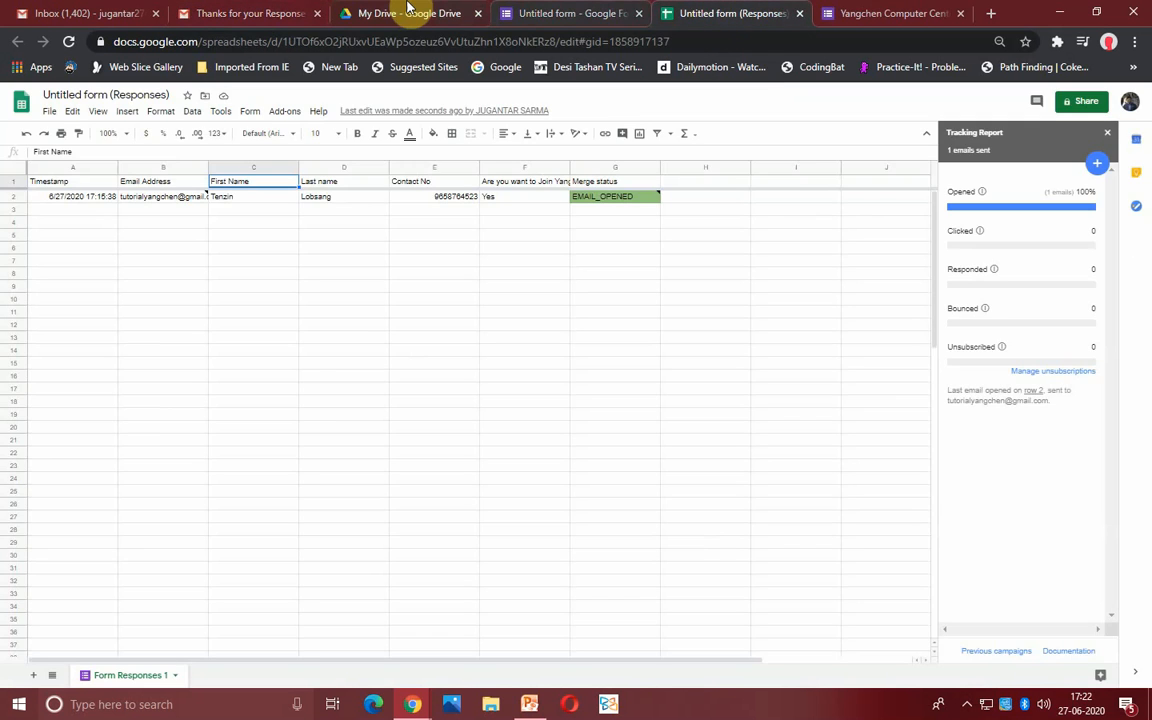
- Launch Google Drive in a new tab from the Google apps grid
left_click(404, 10)
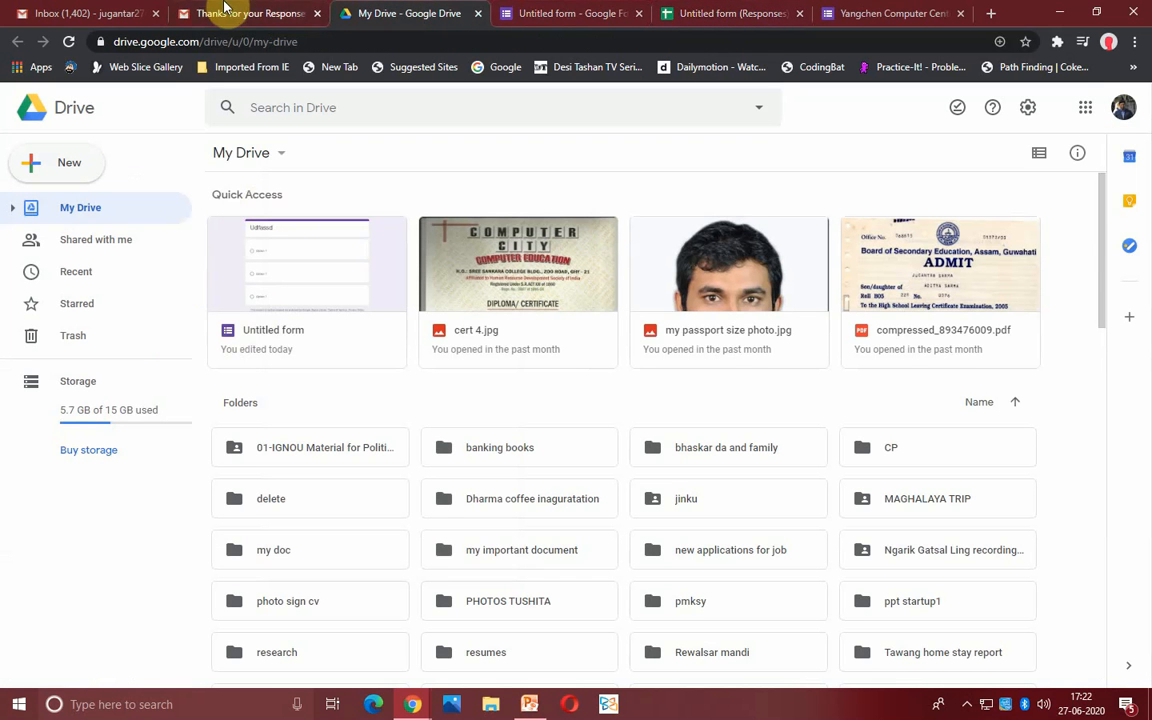
left_click(175, 10)
left_click(82, 13)
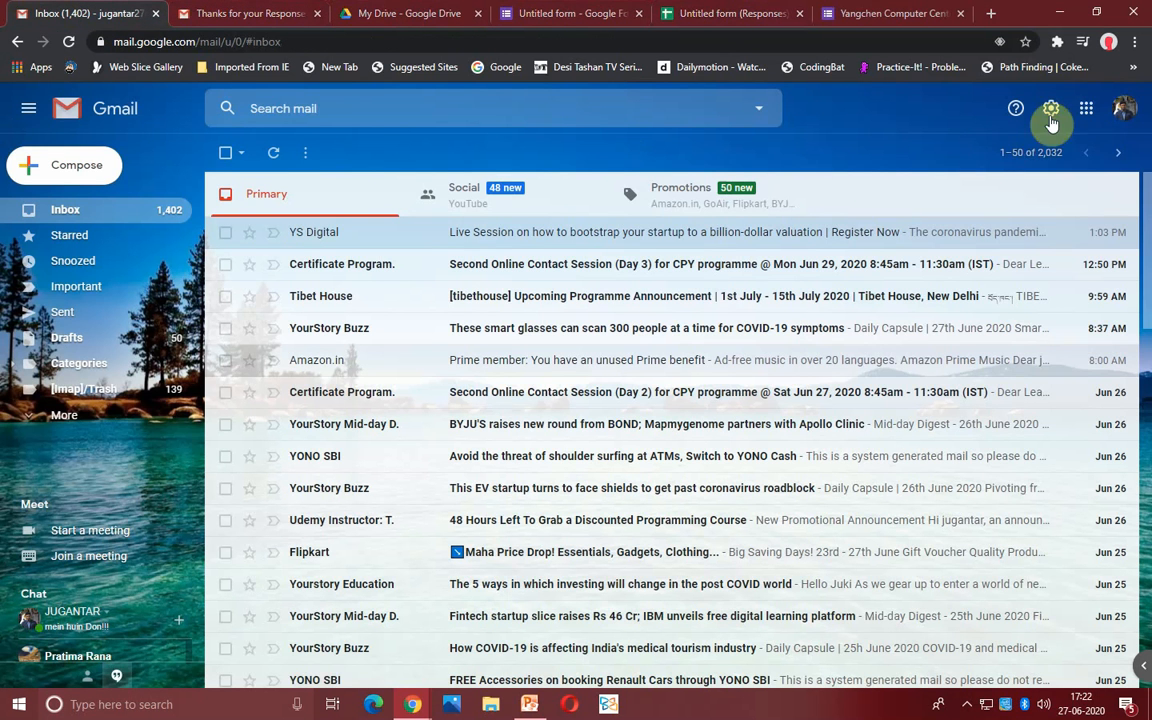
left_click(1086, 108)
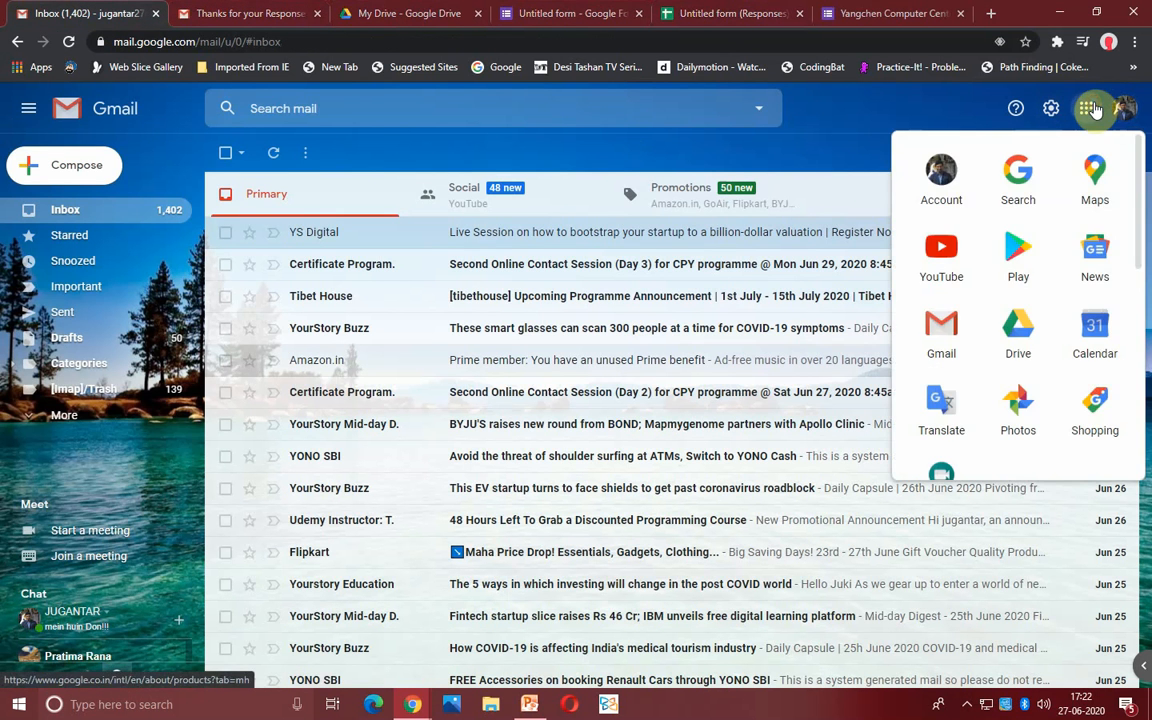
left_click(1027, 350)
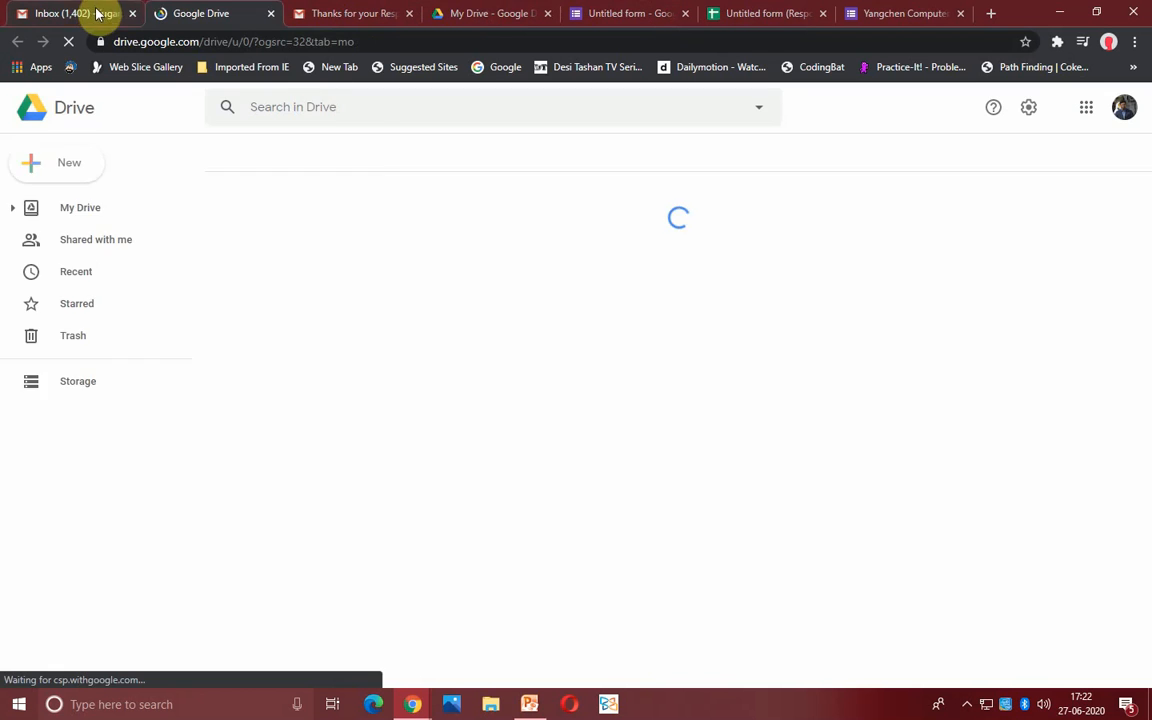
- Move between the Gmail and Drive tabs until My Drive's Quick Access lists the forms and responses sheet
left_click(90, 13)
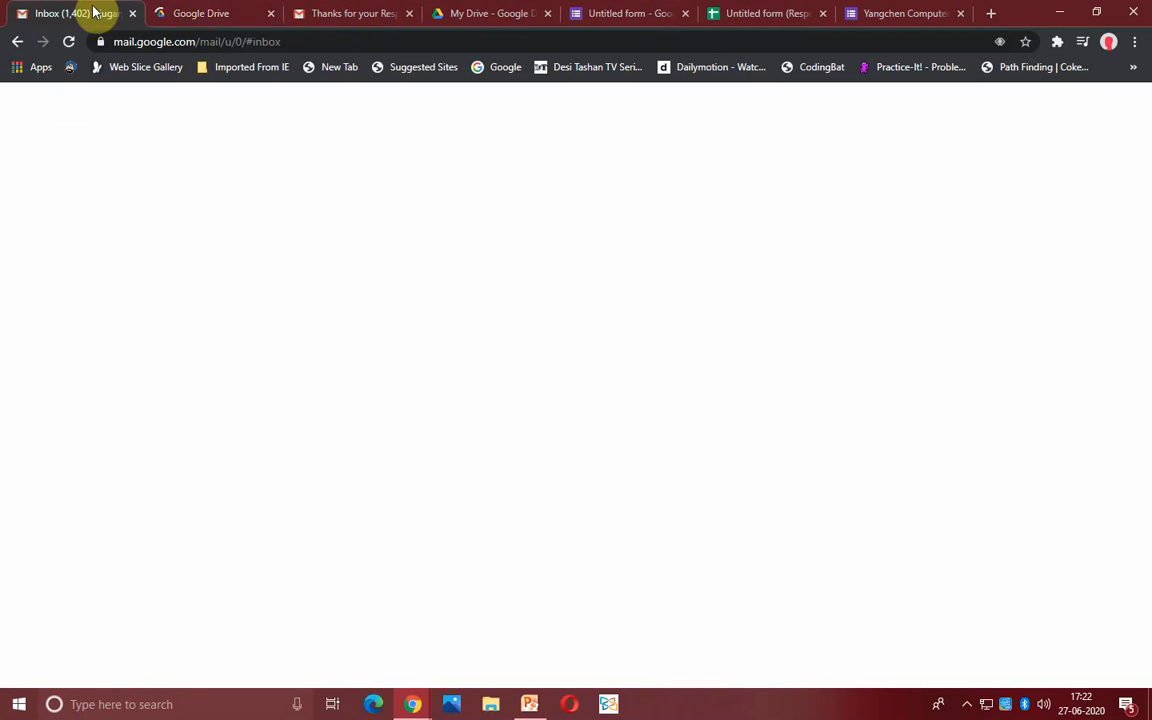
left_click(201, 10)
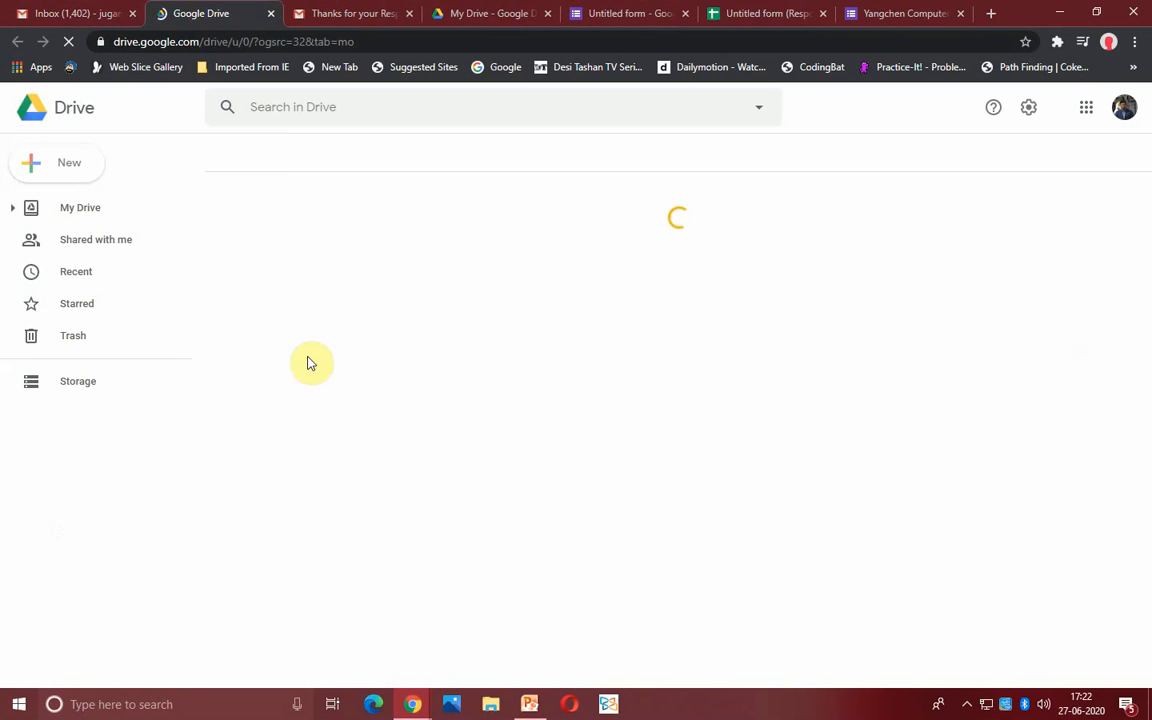
left_click(337, 9)
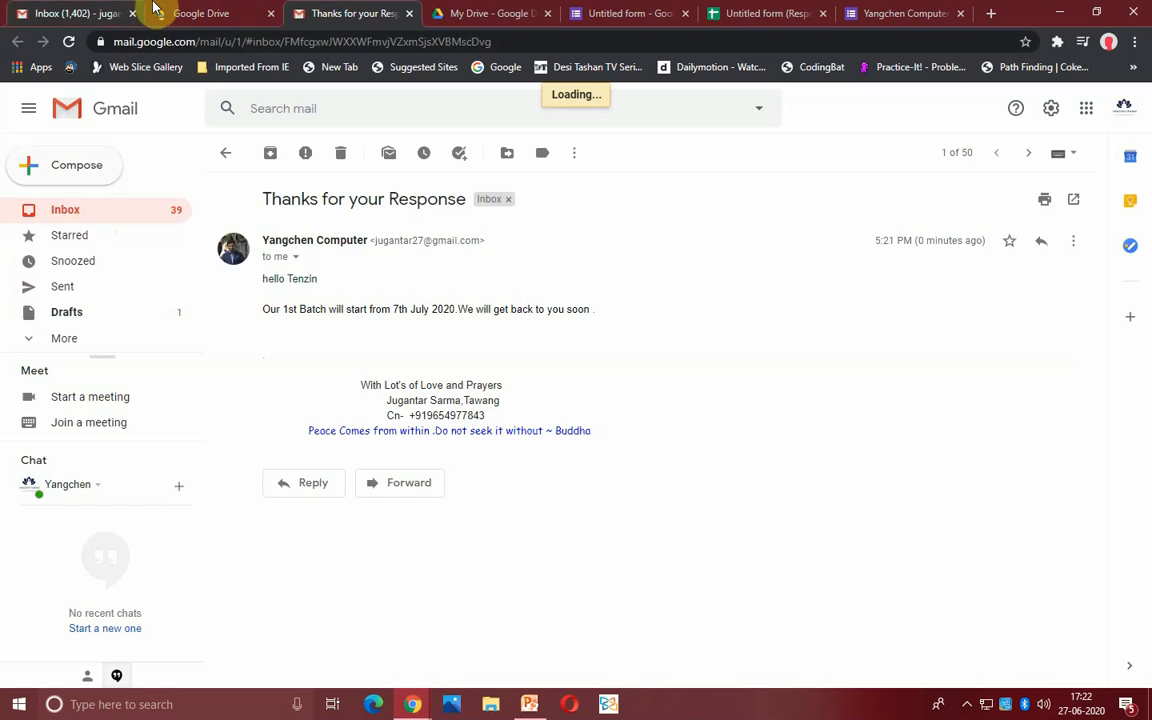
left_click(201, 13)
left_click(70, 12)
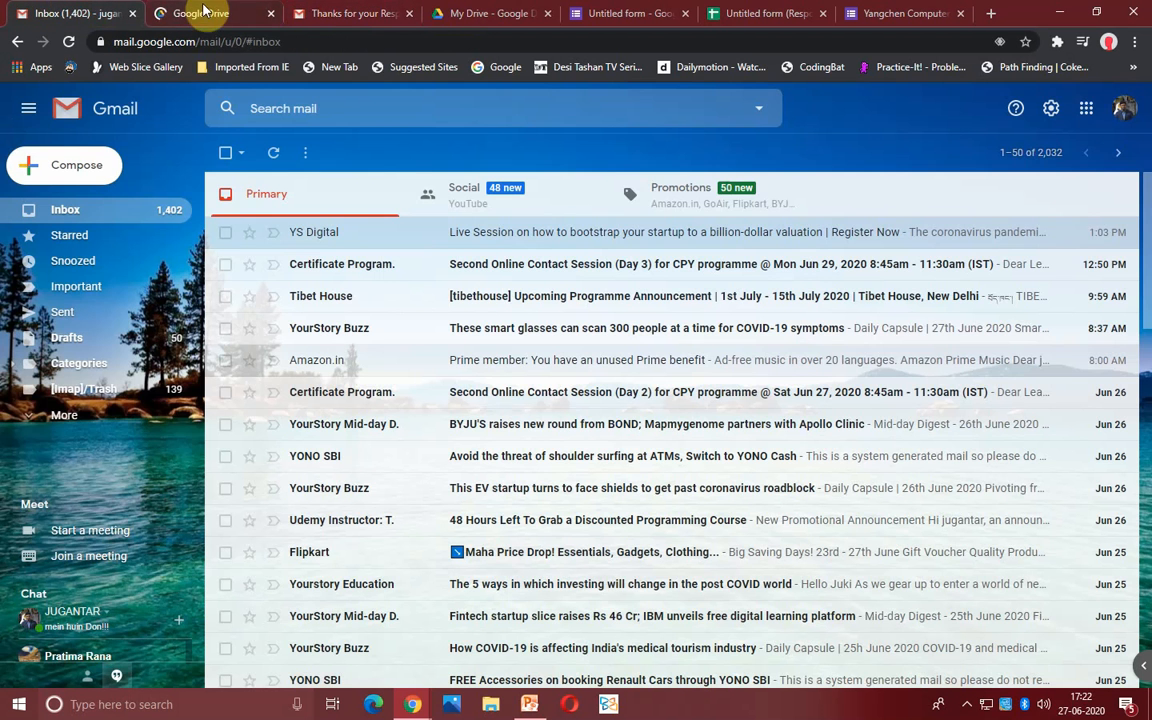
left_click(218, 10)
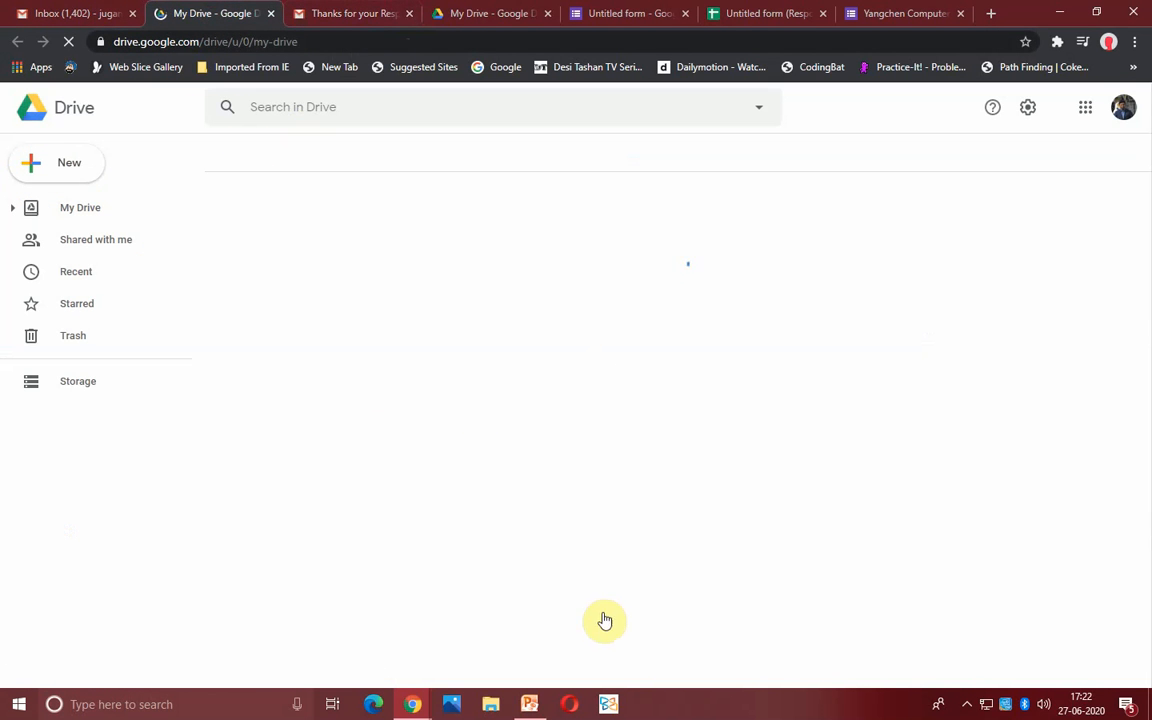
left_click(98, 13)
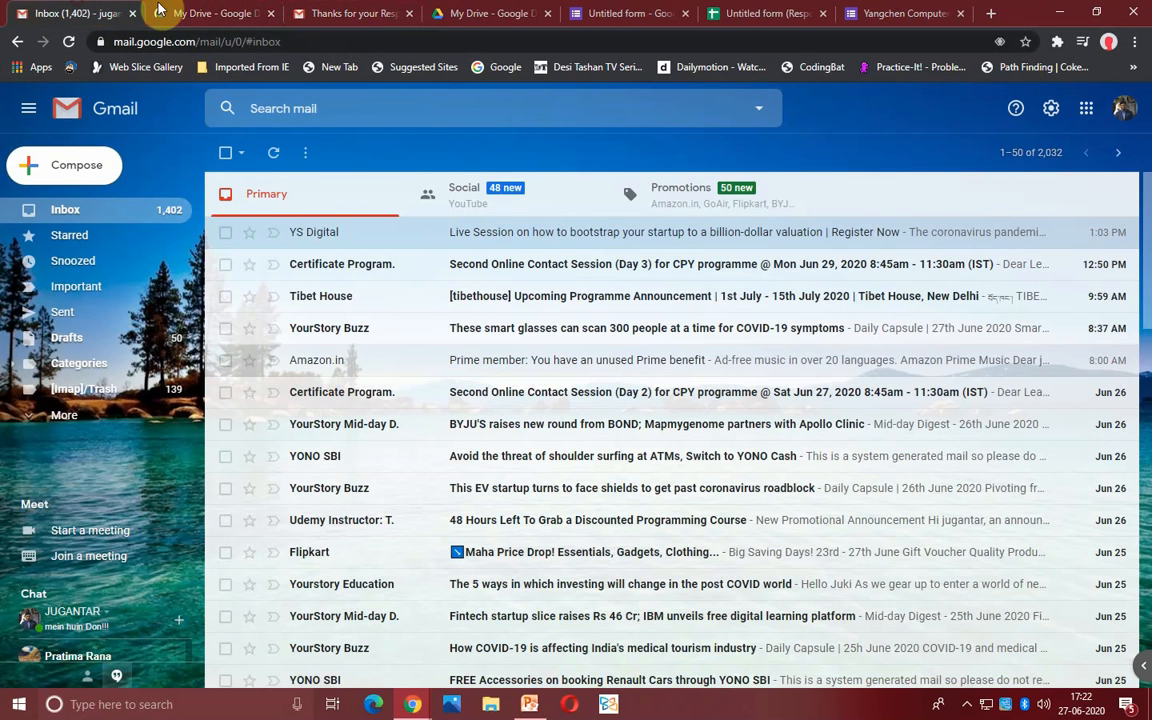
left_click(203, 12)
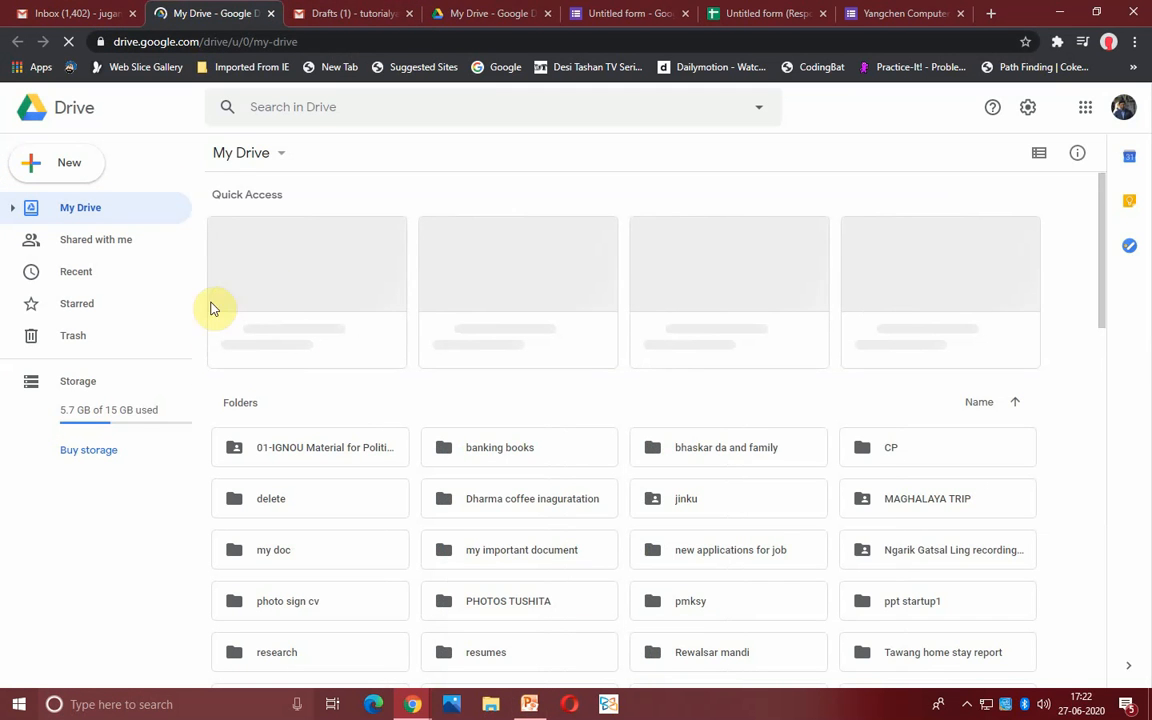
left_click(966, 702)
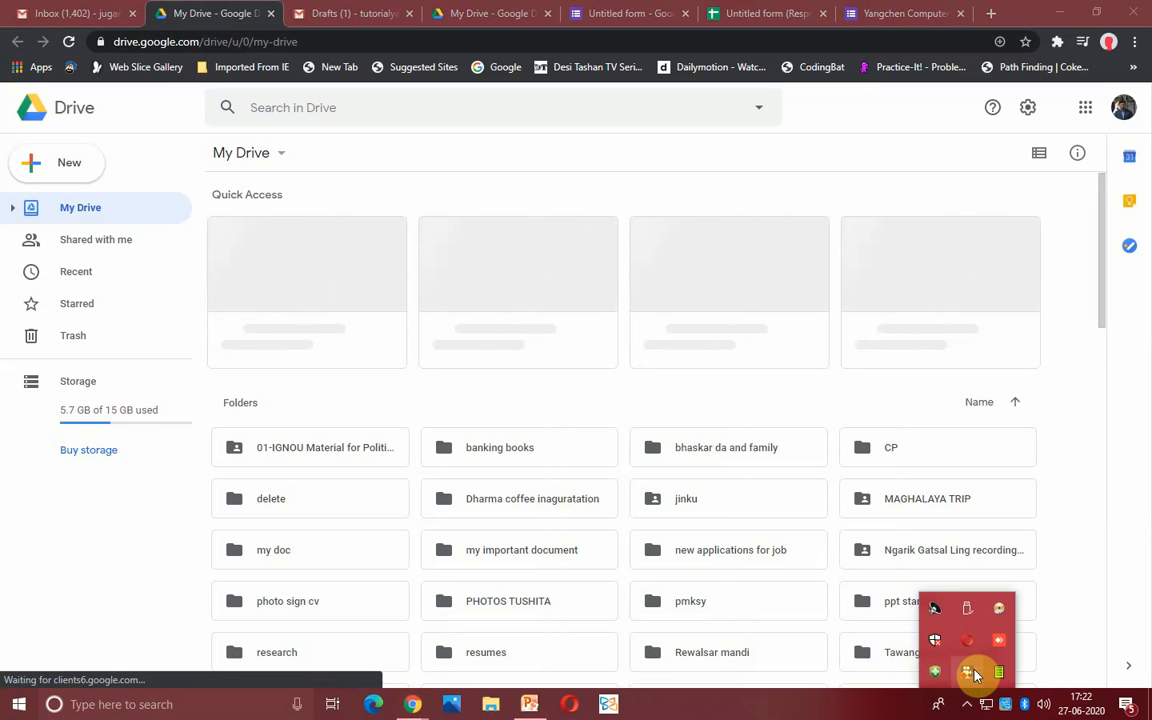
right_click(973, 672)
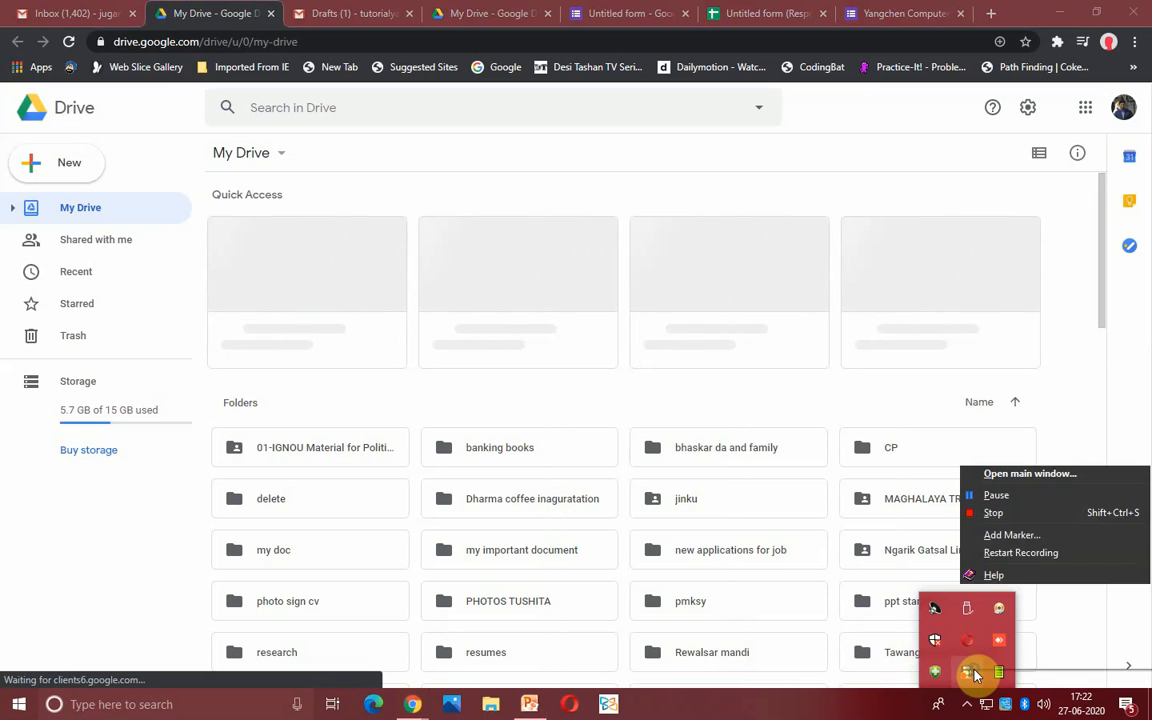
left_click(405, 400)
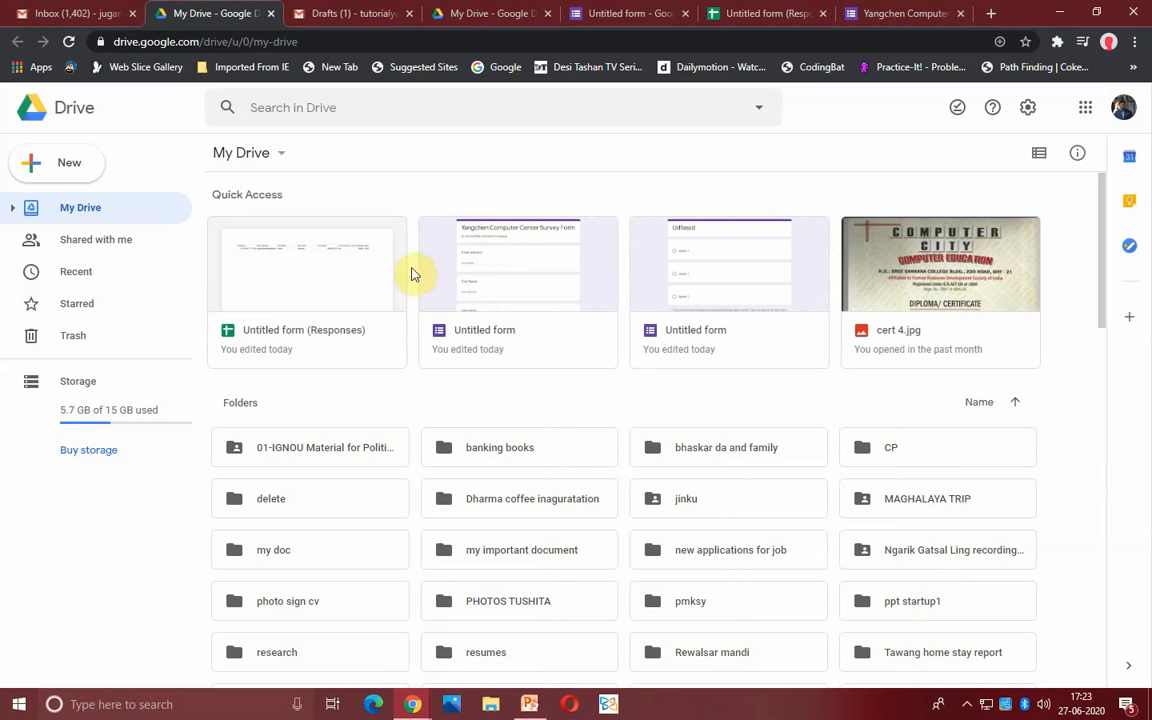
- Reopen the Yangchen Computer Center Survey Form, then show slide 5 of the PowerPoint presentation
double_click(512, 292)
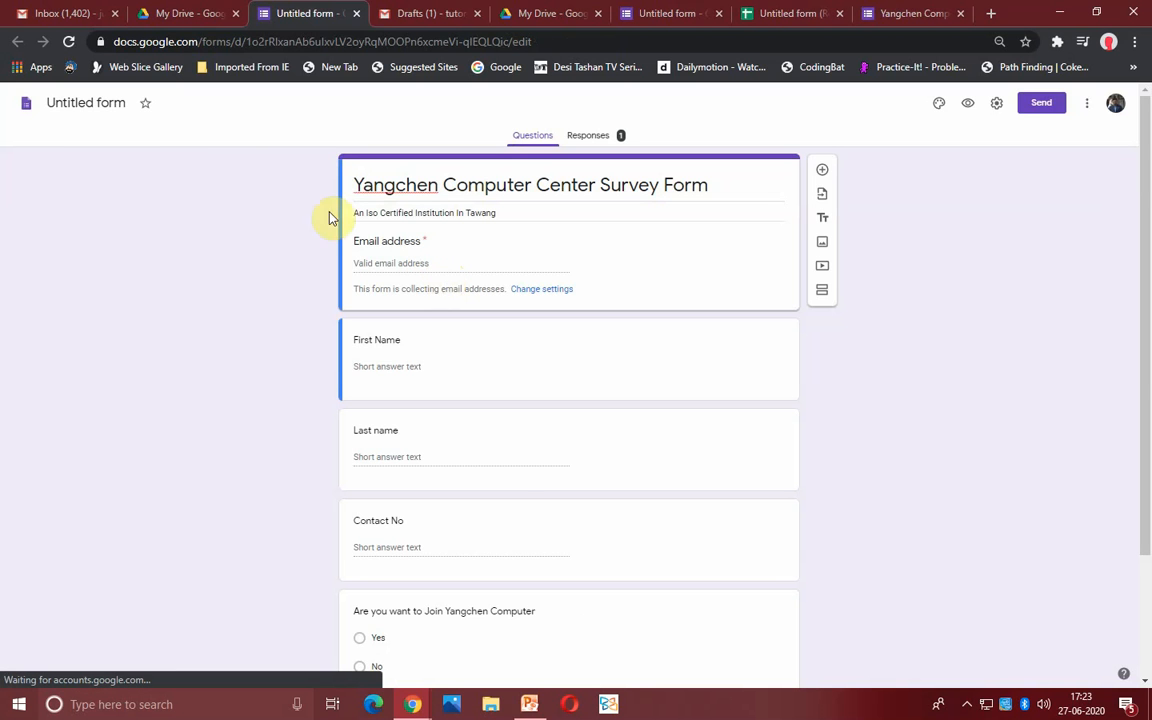
left_click(535, 706)
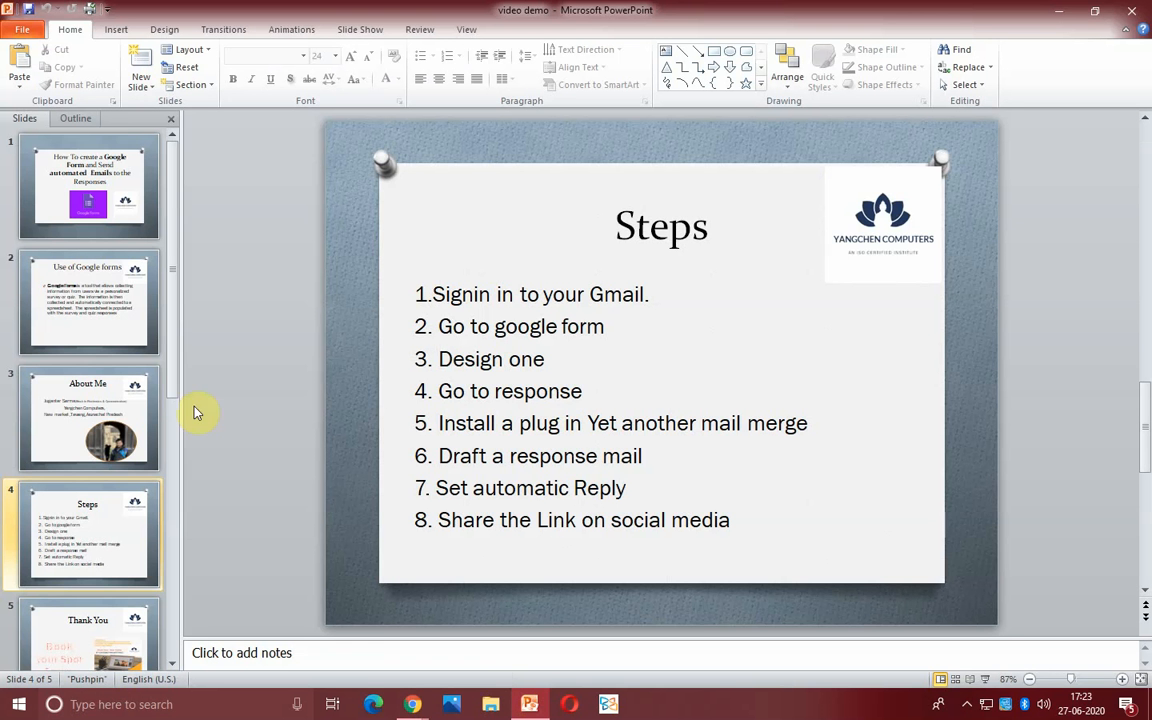
scroll(113, 508, "down", 2)
left_click(85, 520)
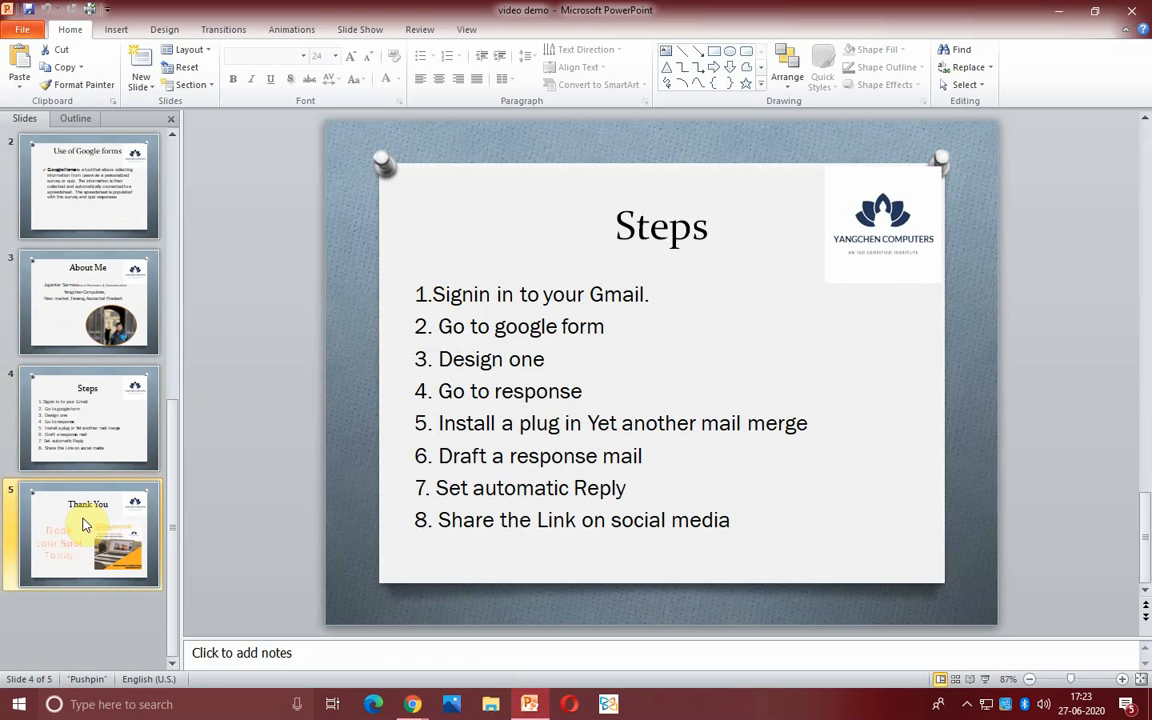